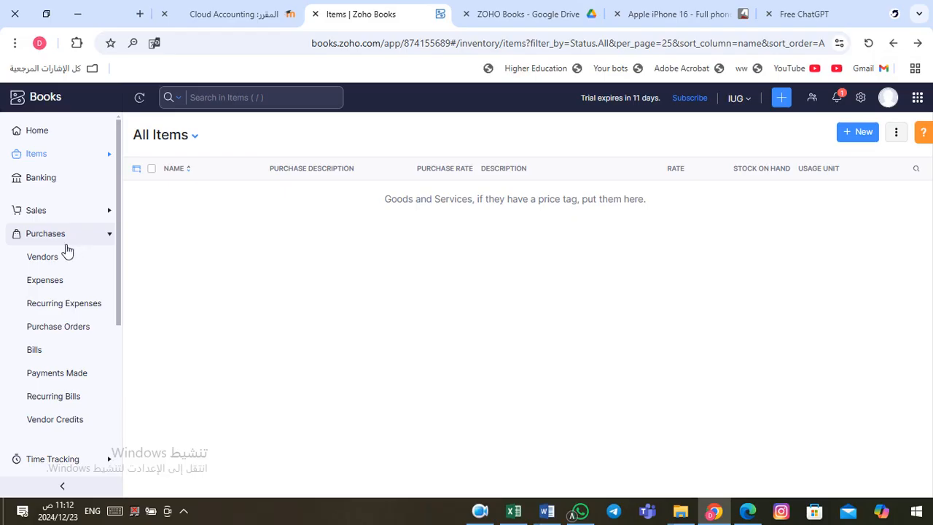
Step: Open the empty All Vendors list under Purchases and expand the Sales section
{"action": "left_click", "coordinate": [48, 258]}
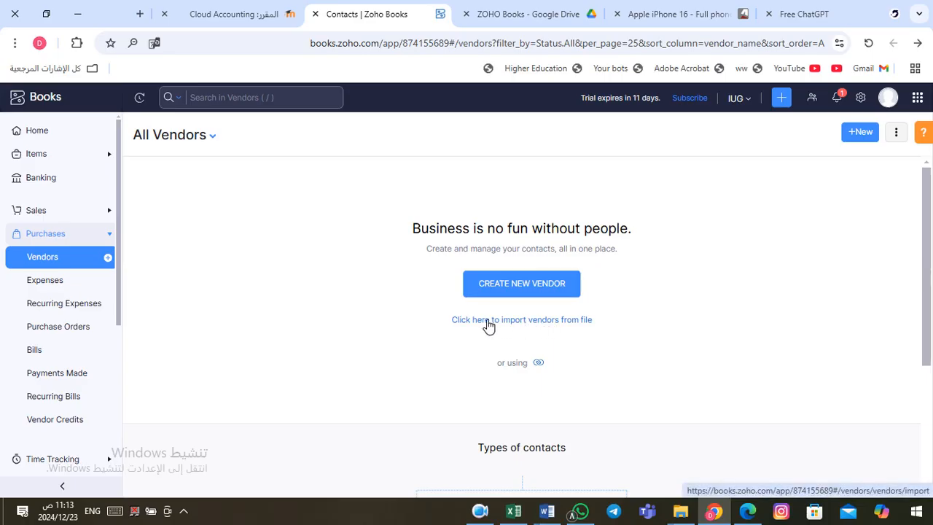
{"action": "left_click", "coordinate": [480, 512]}
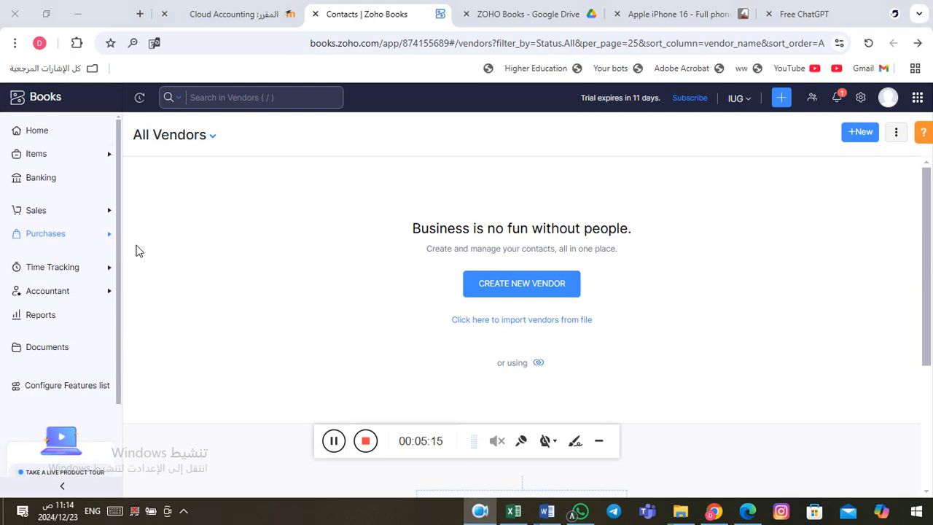
{"action": "left_click", "coordinate": [37, 211]}
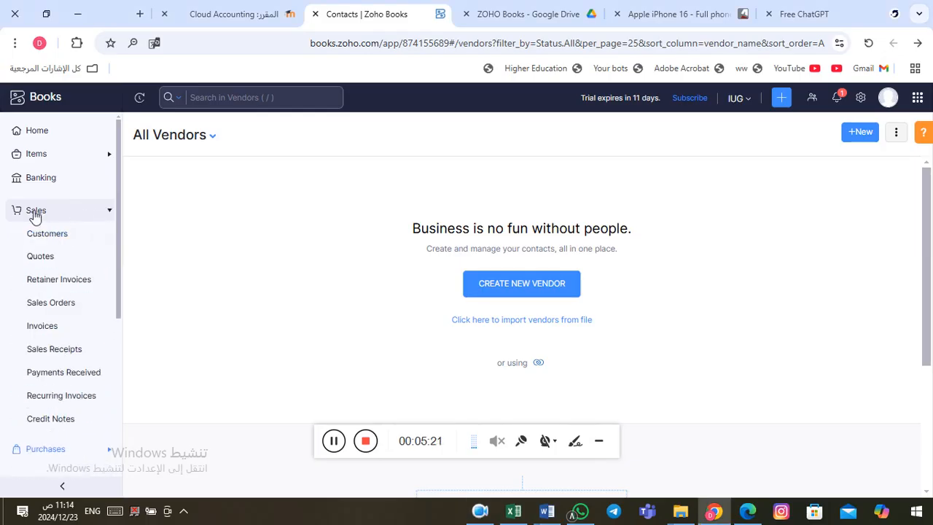
Step: Open the empty Customers list and begin importing customers from a file
{"action": "left_click", "coordinate": [49, 243]}
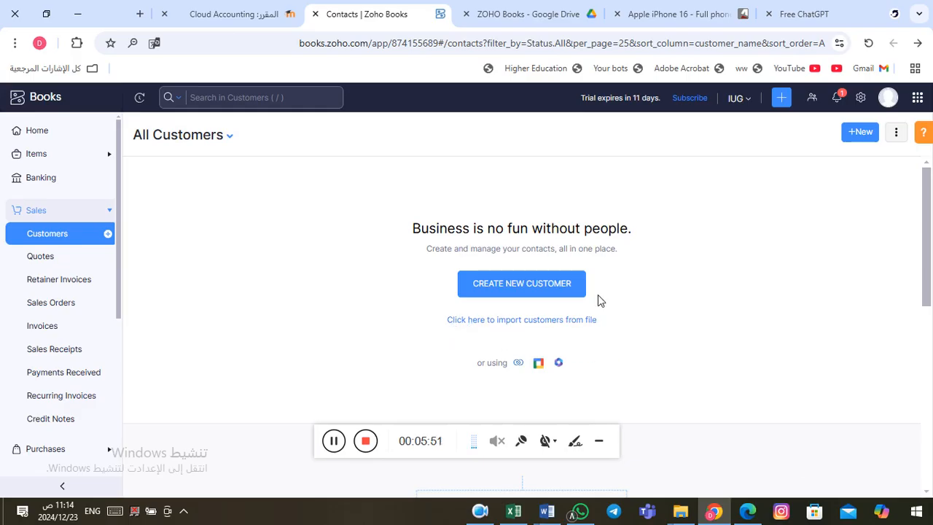
{"action": "left_click", "coordinate": [335, 442]}
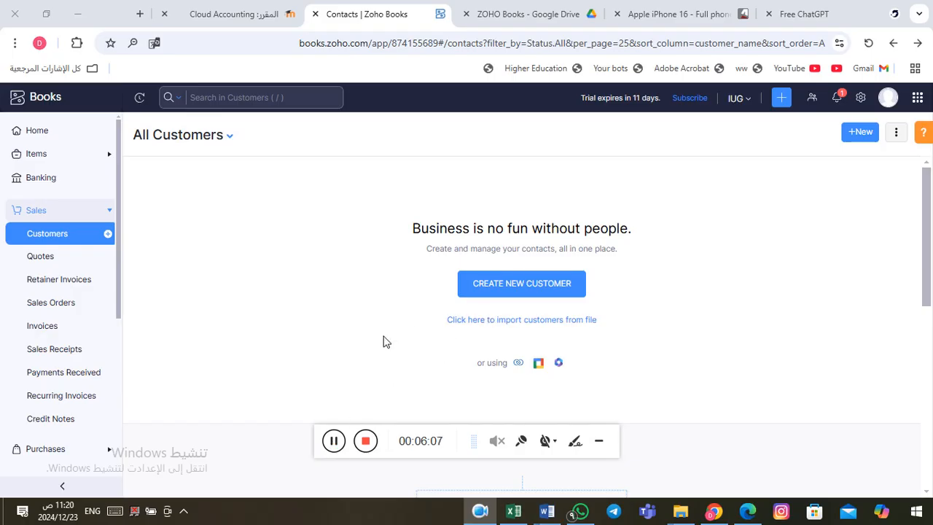
{"action": "left_click", "coordinate": [498, 323]}
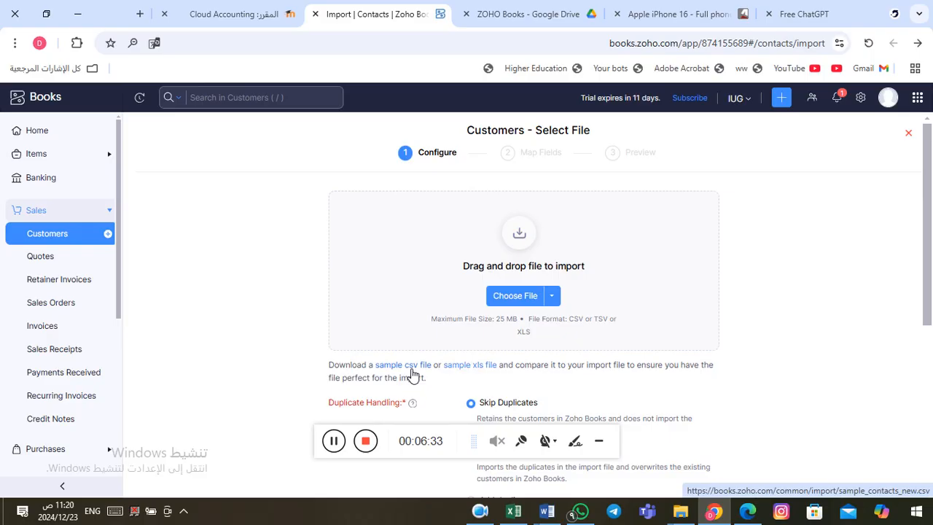
Step: Download the sample xls contacts template and open it in Excel
{"action": "left_click", "coordinate": [471, 372]}
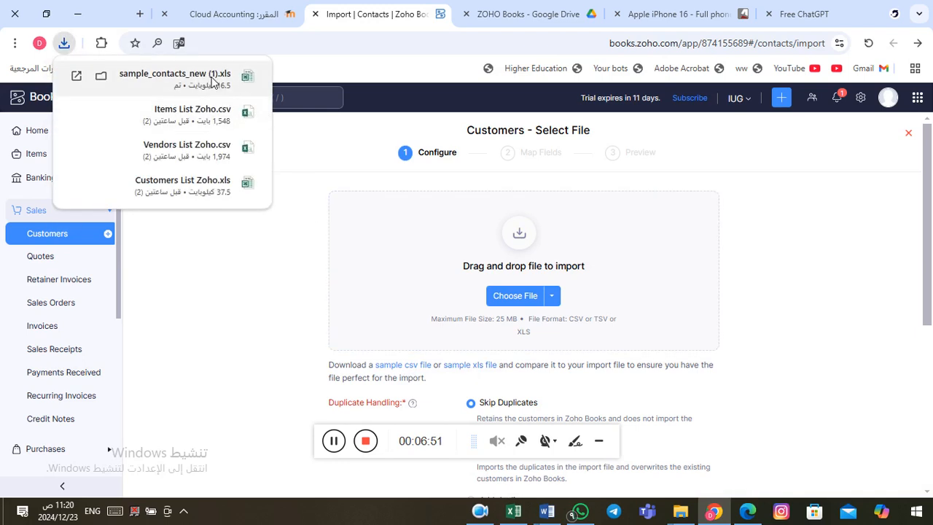
{"action": "left_click", "coordinate": [212, 81]}
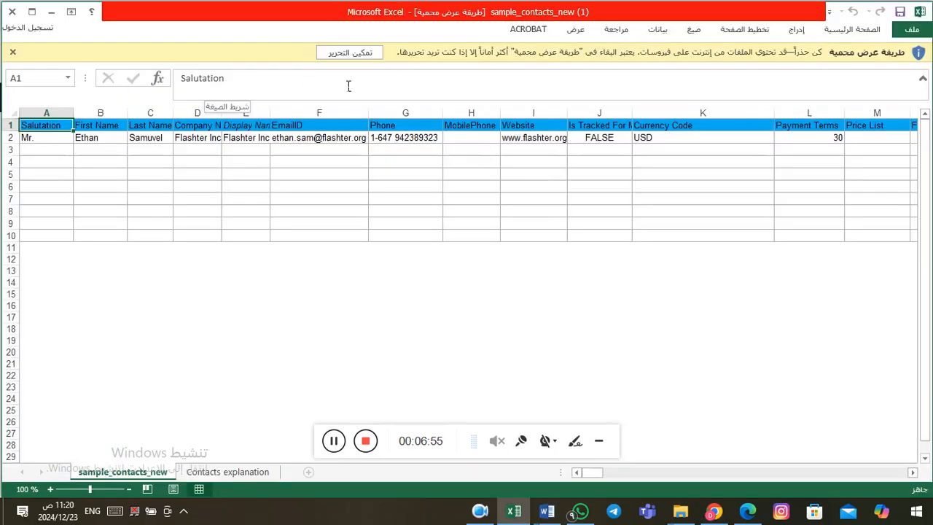
Step: Enable editing on sample_contacts_new (1).xls and review the example customer row's columns
{"action": "left_click", "coordinate": [359, 52]}
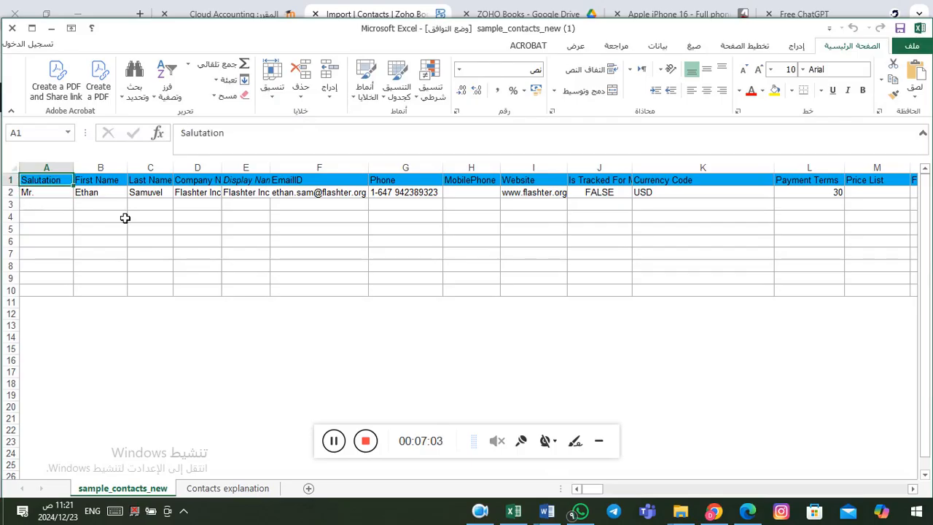
{"action": "key", "text": "Down"}
{"action": "key", "text": "Right"}
{"action": "key", "text": "Right"}
{"action": "key", "text": "Right"}
{"action": "key", "text": "Right"}
{"action": "key", "text": "Right"}
{"action": "key", "text": "Right"}
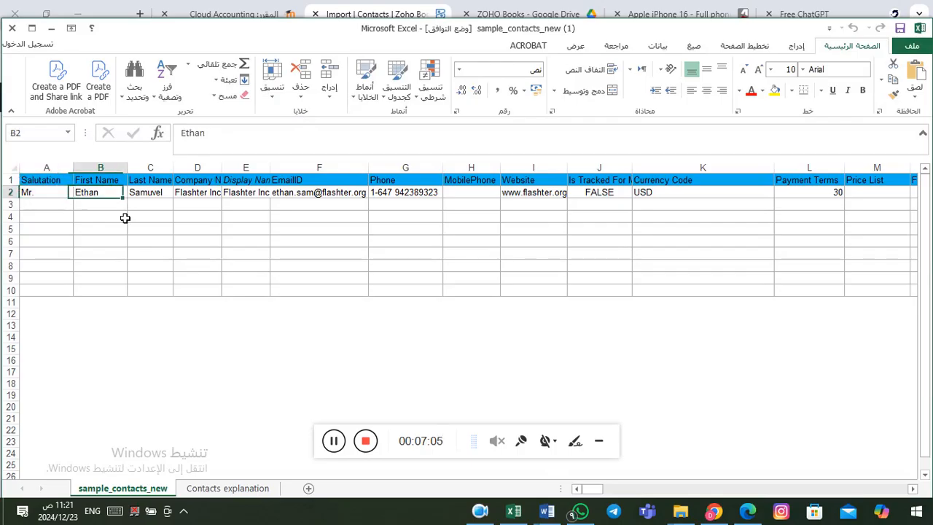
{"action": "key", "text": "Right"}
{"action": "key", "text": "Right"}
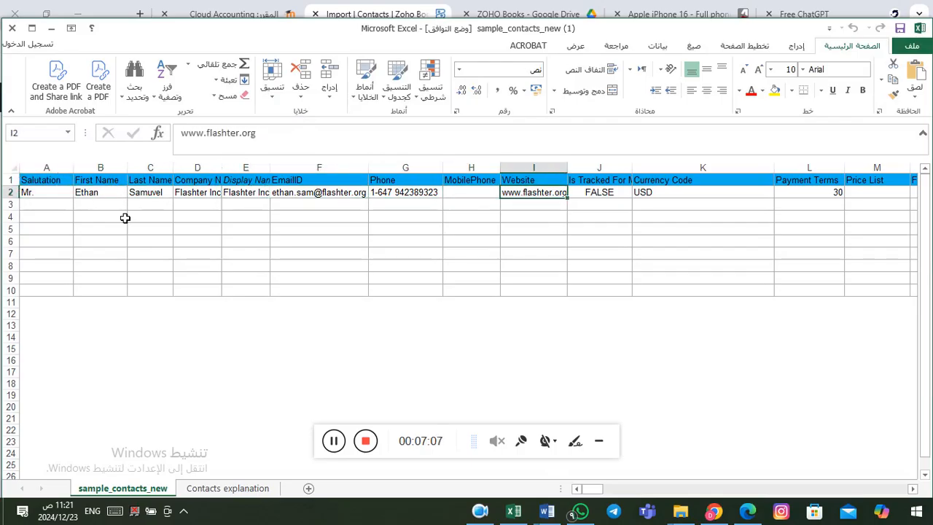
{"action": "key", "text": "Left"}
{"action": "key", "text": "Left"}
{"action": "key", "text": "Left"}
{"action": "key", "text": "Left"}
{"action": "key", "text": "Left"}
{"action": "key", "text": "Left"}
{"action": "key", "text": "Left"}
{"action": "key", "text": "Left"}
{"action": "key", "text": "Right"}
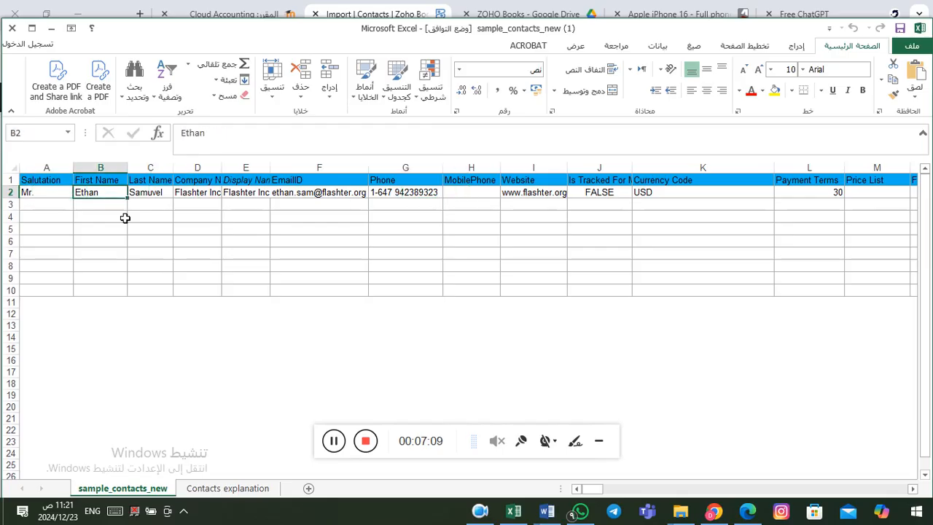
{"action": "key", "text": "Right"}
{"action": "key", "text": "Right"}
{"action": "key", "text": "Right"}
{"action": "key", "text": "Right"}
{"action": "key", "text": "Right"}
{"action": "key", "text": "Right"}
{"action": "key", "text": "Right"}
{"action": "key", "text": "Right"}
{"action": "key", "text": "Right"}
{"action": "key", "text": "Right"}
{"action": "key", "text": "Right"}
{"action": "key", "text": "Right"}
{"action": "key", "text": "Right"}
{"action": "key", "text": "Right"}
{"action": "key", "text": "Right"}
{"action": "key", "text": "Right"}
{"action": "key", "text": "Right"}
{"action": "key", "text": "Right"}
{"action": "key", "text": "Right"}
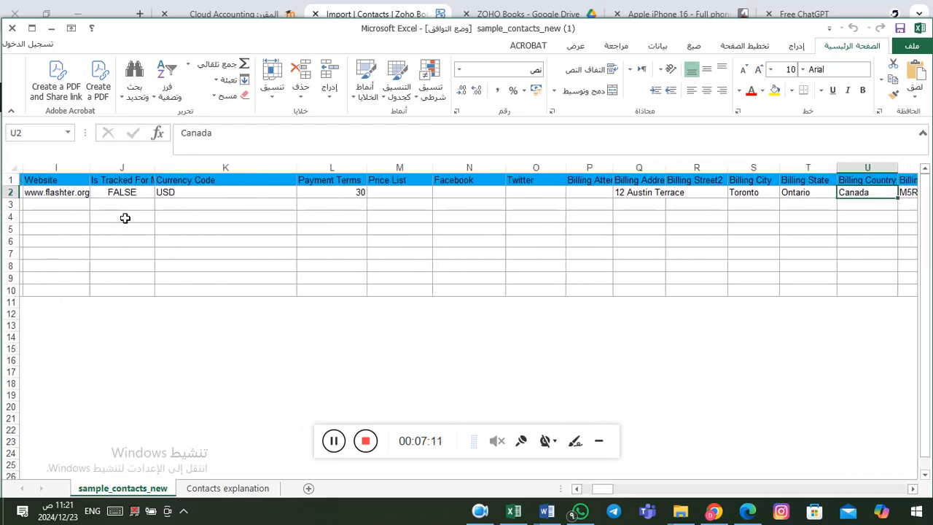
{"action": "key", "text": "Right"}
{"action": "key", "text": "Right"}
{"action": "key", "text": "Right"}
{"action": "key", "text": "Right"}
{"action": "key", "text": "Right"}
{"action": "key", "text": "Right"}
{"action": "key", "text": "Right"}
{"action": "key", "text": "Right"}
{"action": "key", "text": "Right"}
{"action": "key", "text": "Right"}
{"action": "key", "text": "Right"}
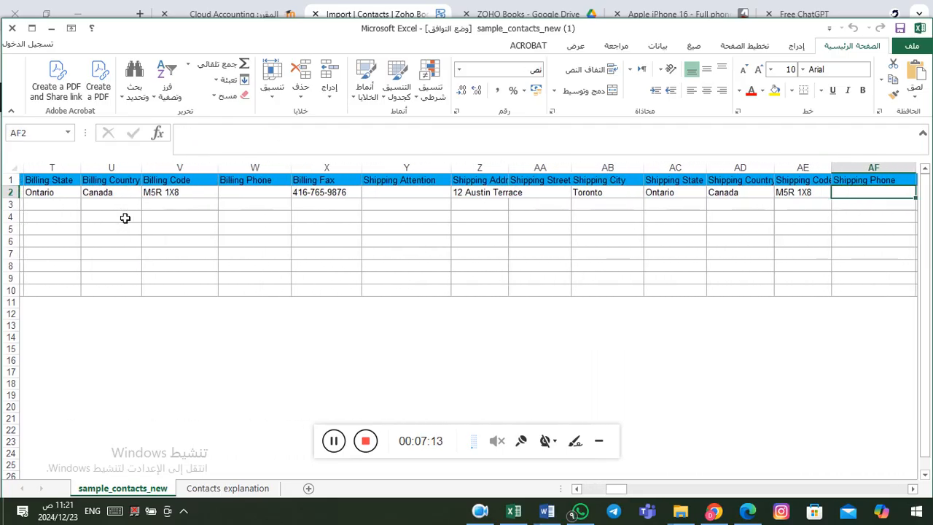
{"action": "key", "text": "Right"}
{"action": "key", "text": "Right"}
{"action": "key", "text": "Right"}
{"action": "key", "text": "Right"}
{"action": "key", "text": "Right"}
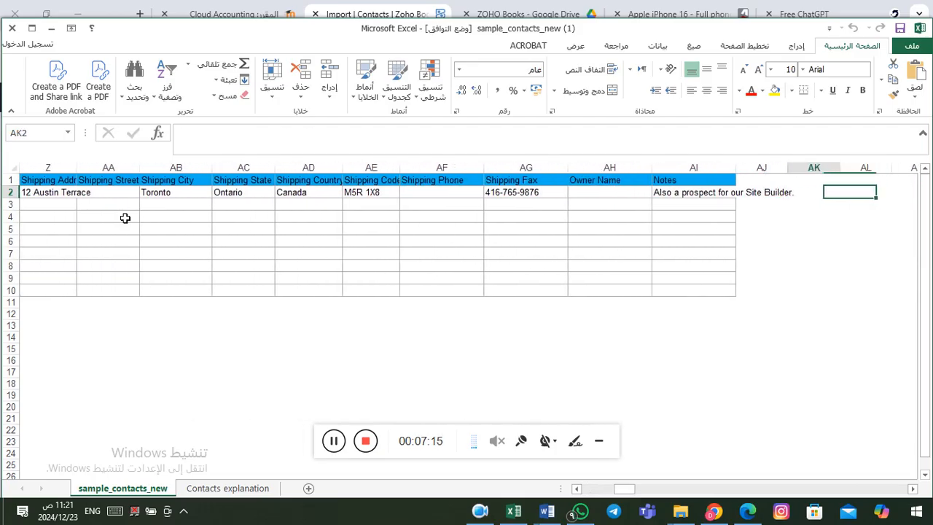
{"action": "key", "text": "Left"}
{"action": "key", "text": "Left"}
{"action": "key", "text": "Left"}
{"action": "key", "text": "Left"}
{"action": "key", "text": "Left"}
{"action": "key", "text": "Left"}
{"action": "key", "text": "Left"}
{"action": "key", "text": "Left"}
{"action": "key", "text": "Left"}
{"action": "key", "text": "Left"}
{"action": "key", "text": "Left"}
{"action": "key", "text": "Left"}
{"action": "key", "text": "Left"}
{"action": "key", "text": "Left"}
{"action": "key", "text": "Left"}
{"action": "key", "text": "Left"}
{"action": "key", "text": "Left"}
{"action": "key", "text": "Left"}
{"action": "key", "text": "Left"}
{"action": "key", "text": "Left"}
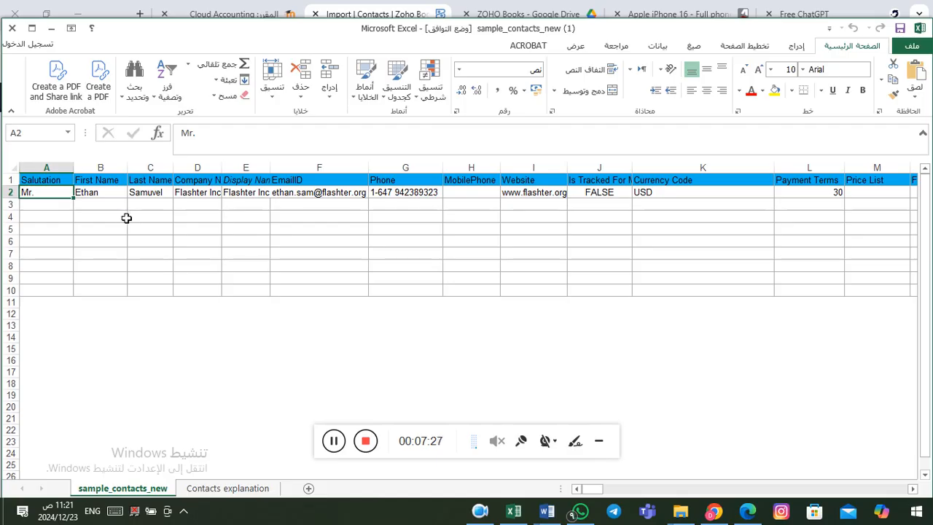
Step: Inspect row 3's First Name and Payment Terms cells, then close the workbook
{"action": "left_click", "coordinate": [63, 207]}
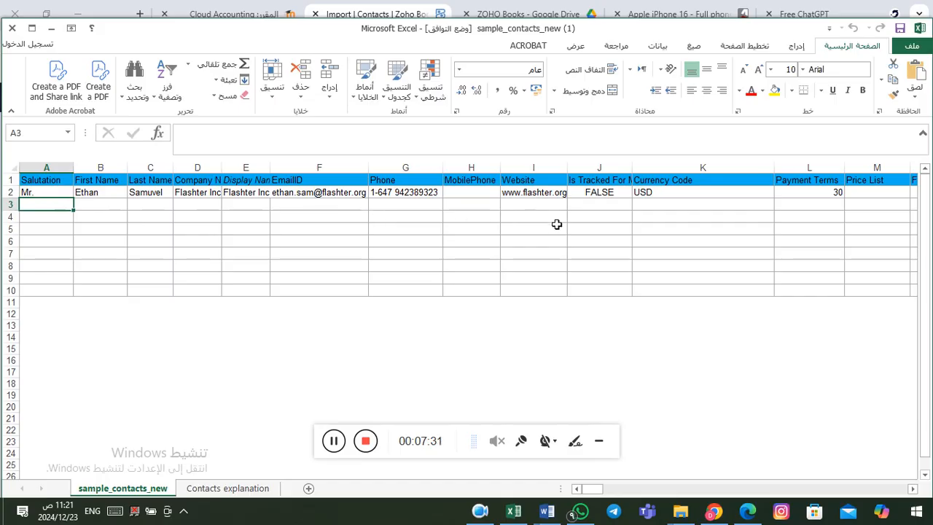
{"action": "left_click", "coordinate": [97, 210]}
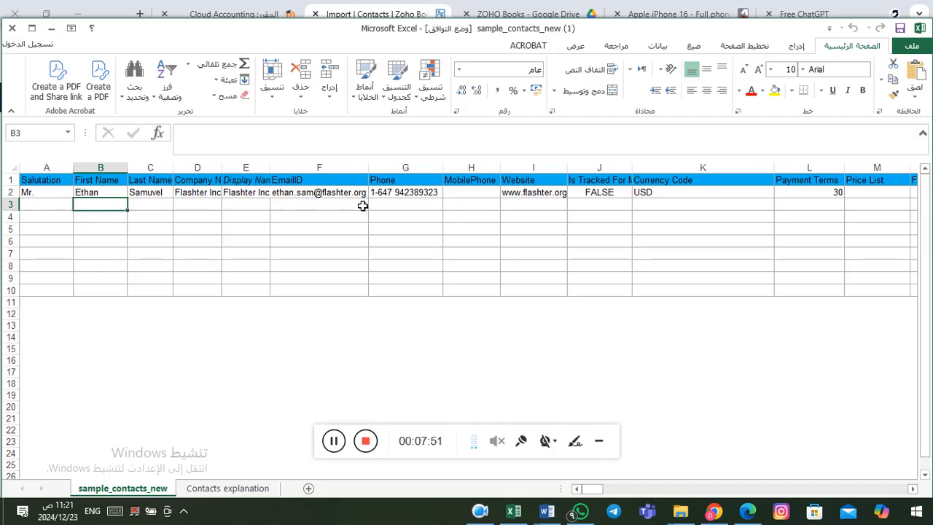
{"action": "left_click", "coordinate": [837, 207]}
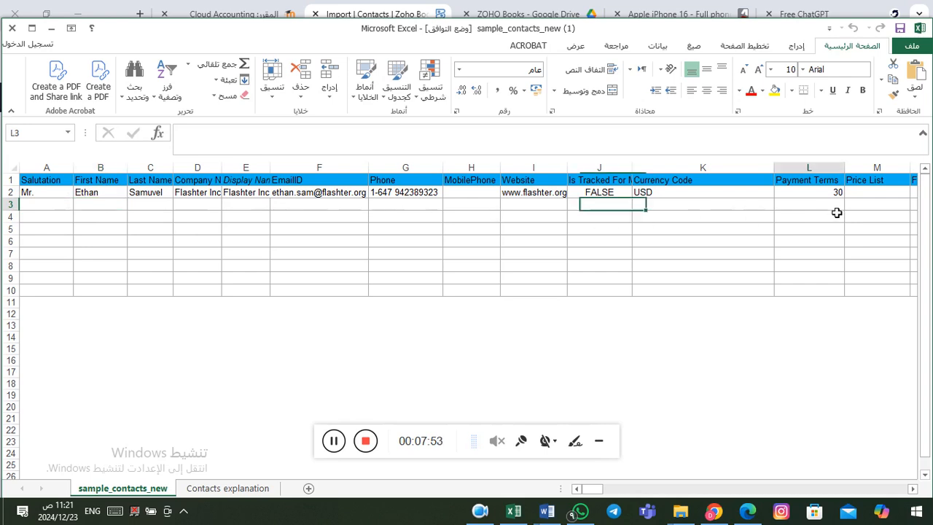
{"action": "key", "text": "Right"}
{"action": "key", "text": "Right"}
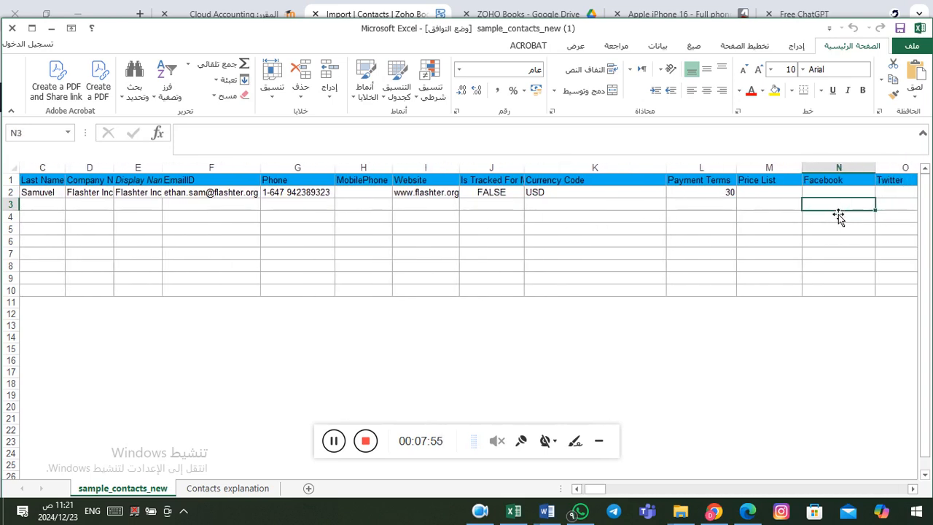
{"action": "key", "text": "Left"}
{"action": "key", "text": "Left"}
{"action": "key", "text": "Left"}
{"action": "key", "text": "Left"}
{"action": "key", "text": "Left"}
{"action": "key", "text": "Left"}
{"action": "key", "text": "Left"}
{"action": "key", "text": "Left"}
{"action": "key", "text": "Left"}
{"action": "key", "text": "Left"}
{"action": "key", "text": "Left"}
{"action": "key", "text": "Left"}
{"action": "key", "text": "Left"}
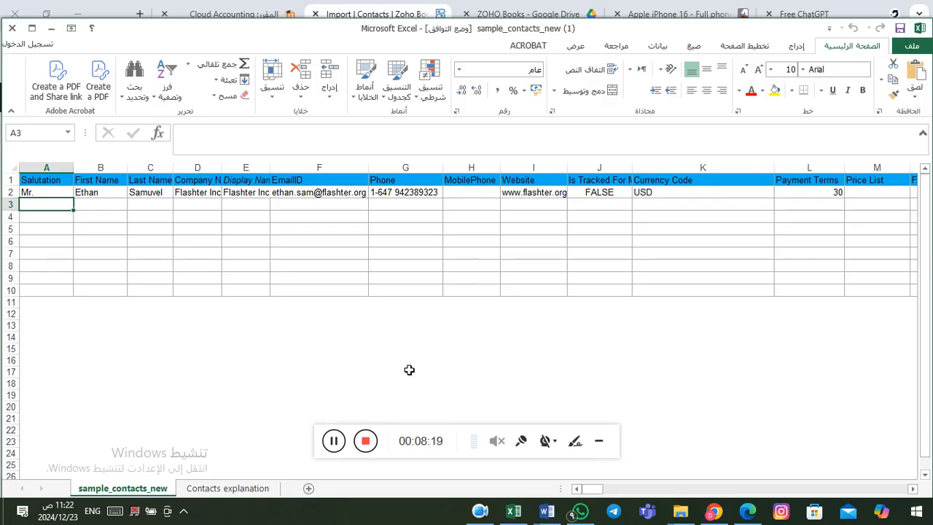
{"action": "left_click", "coordinate": [337, 441]}
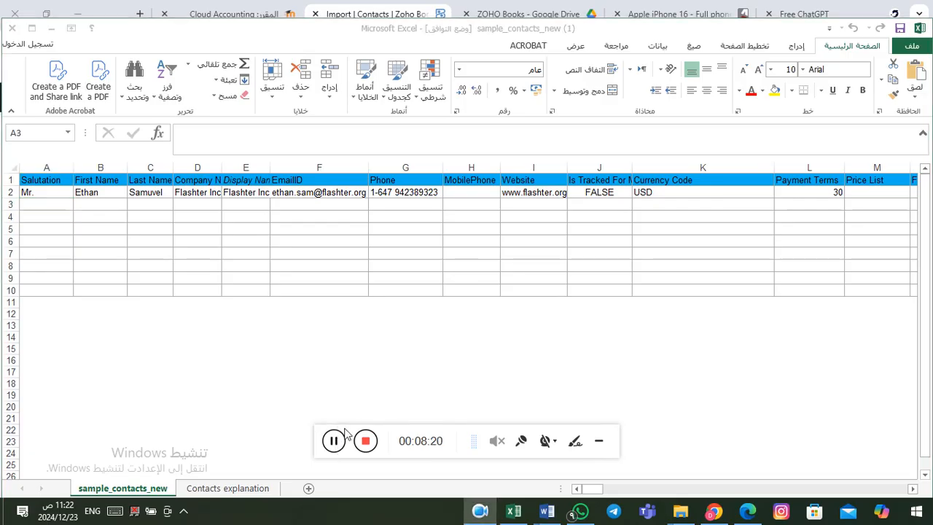
{"action": "left_click", "coordinate": [408, 250]}
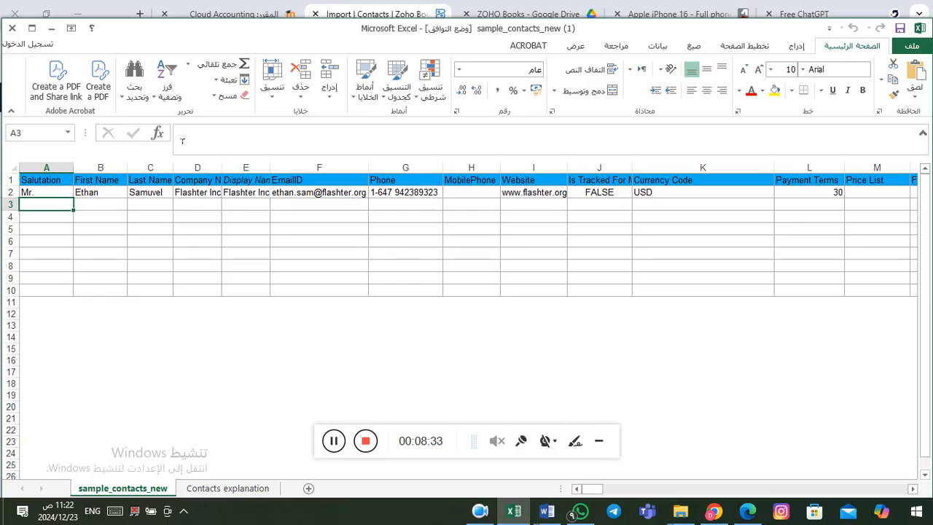
{"action": "left_click", "coordinate": [13, 28]}
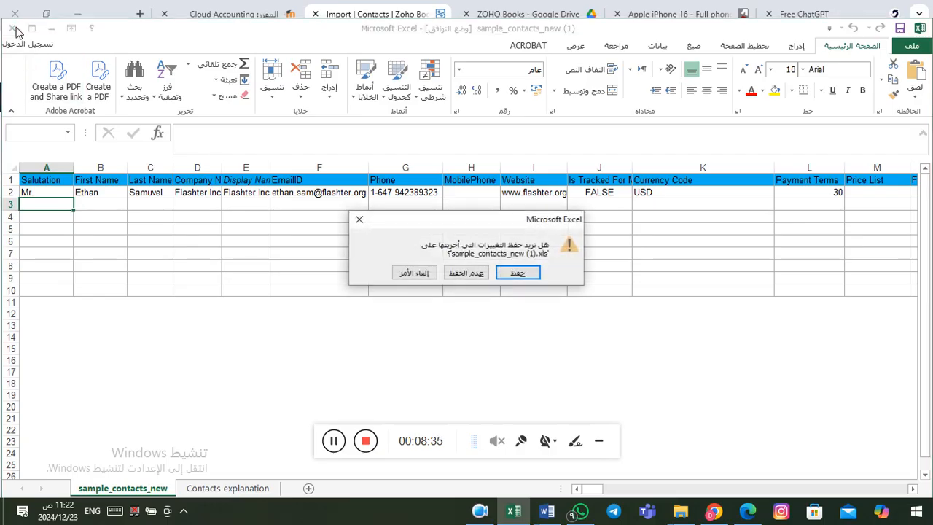
Step: Discard the sample file changes and attach Customers.xls as the import file
{"action": "left_click", "coordinate": [483, 275]}
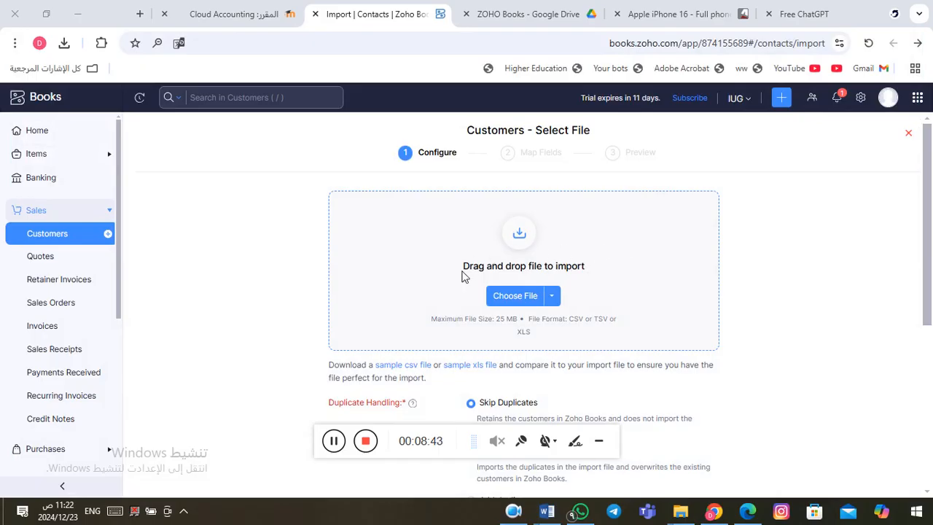
{"action": "left_click", "coordinate": [508, 307]}
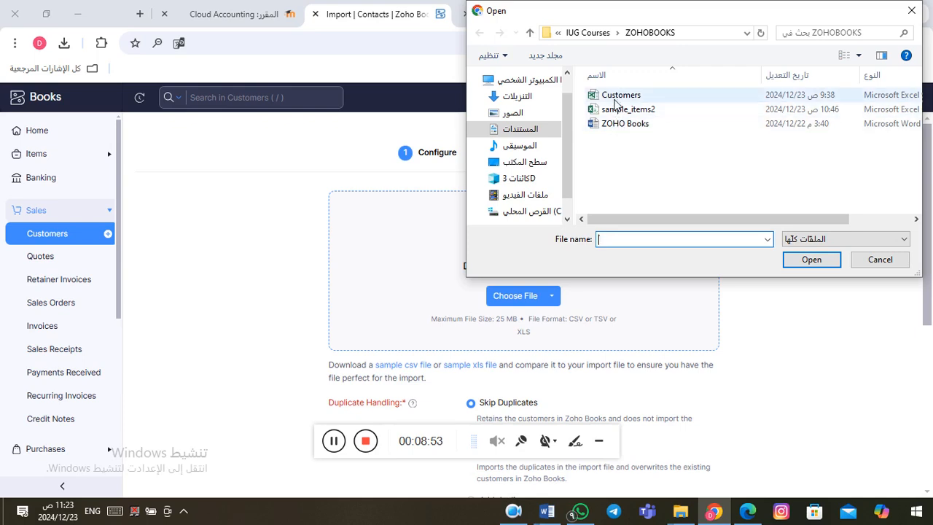
{"action": "left_click", "coordinate": [620, 97]}
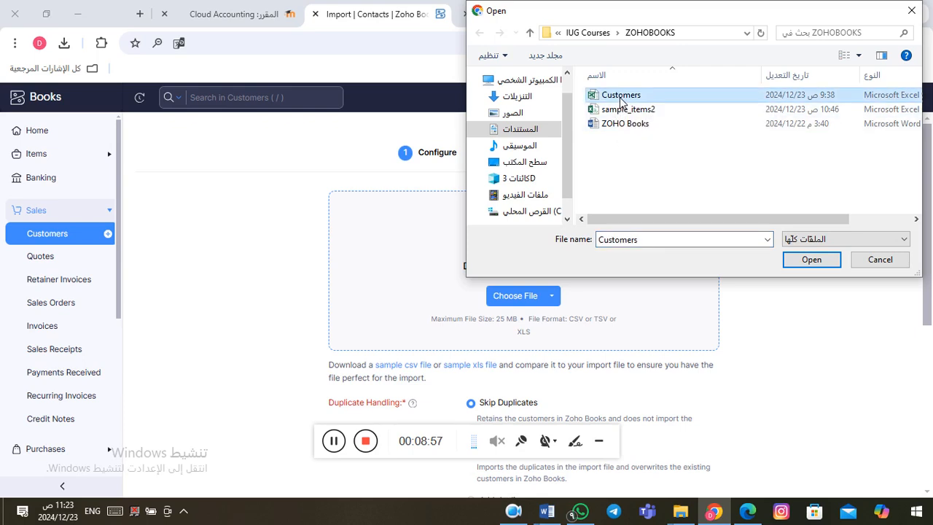
{"action": "left_click", "coordinate": [814, 263]}
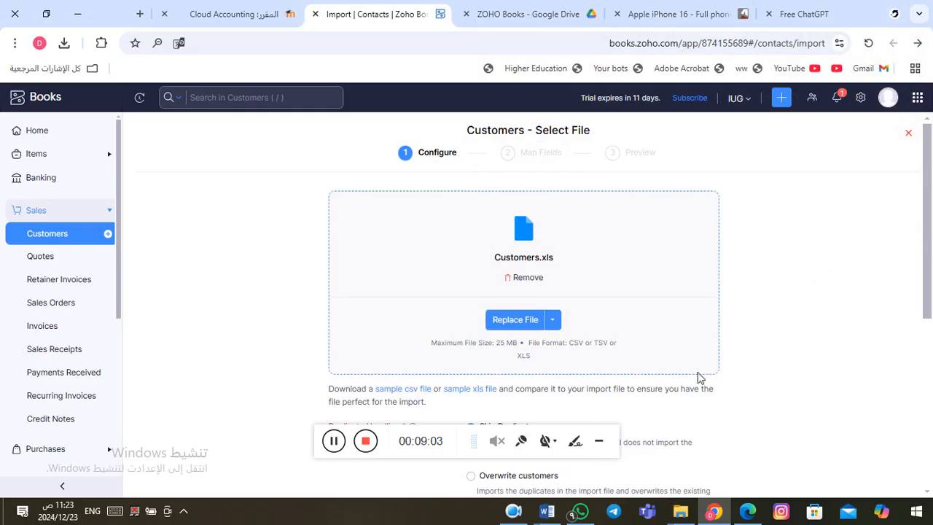
{"action": "left_click", "coordinate": [599, 444]}
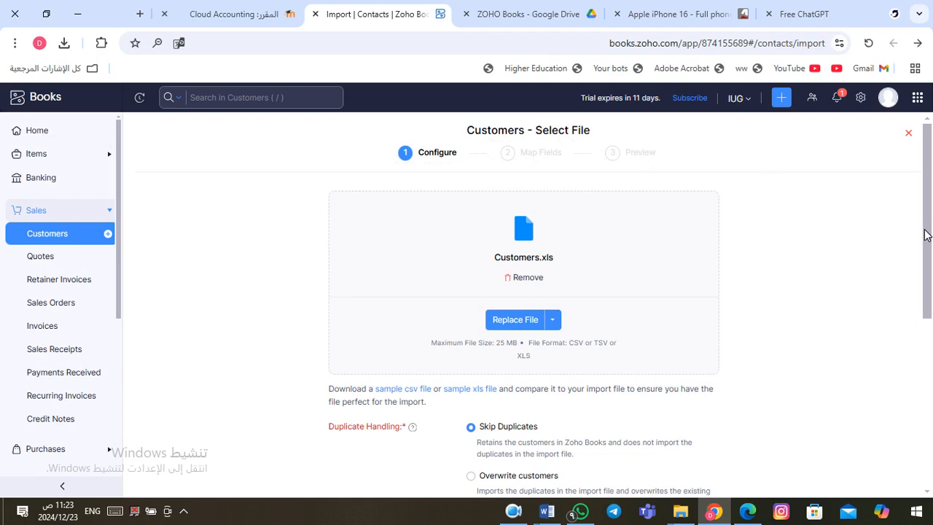
Step: Scroll through the Customers.xls import settings and proceed to field mapping
{"action": "left_click_drag", "start_coordinate": [926, 235], "coordinate": [932, 410]}
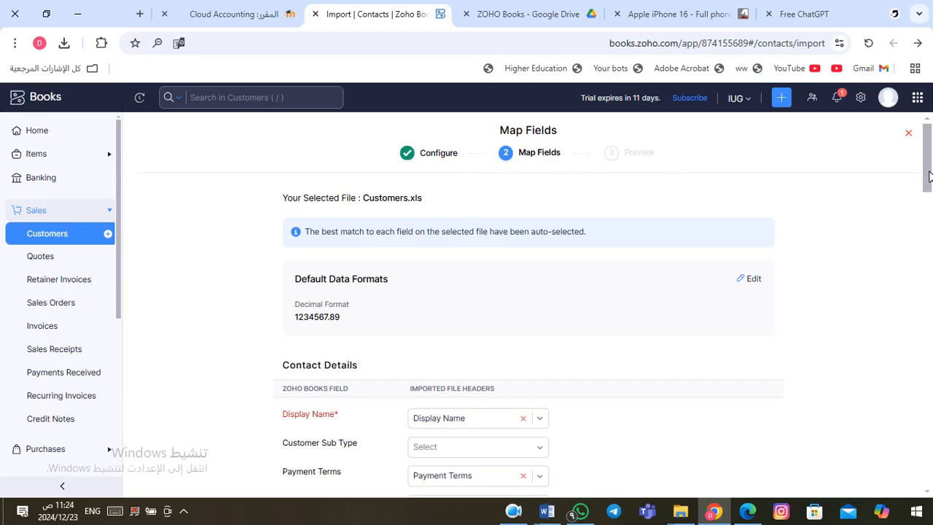
{"action": "left_click_drag", "start_coordinate": [929, 176], "coordinate": [930, 201]}
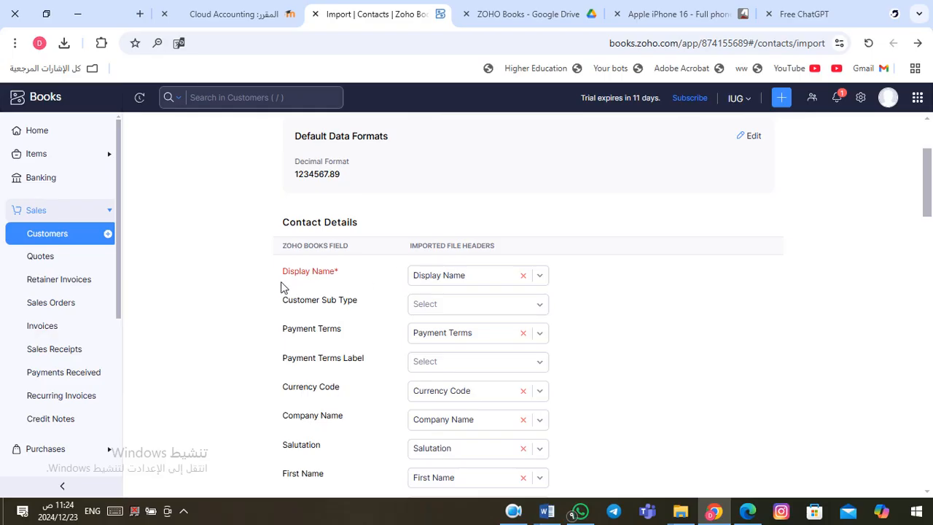
Step: Check the Display Name mapping and scroll through the auto-matched fields to reach Preview
{"action": "left_click", "coordinate": [540, 277]}
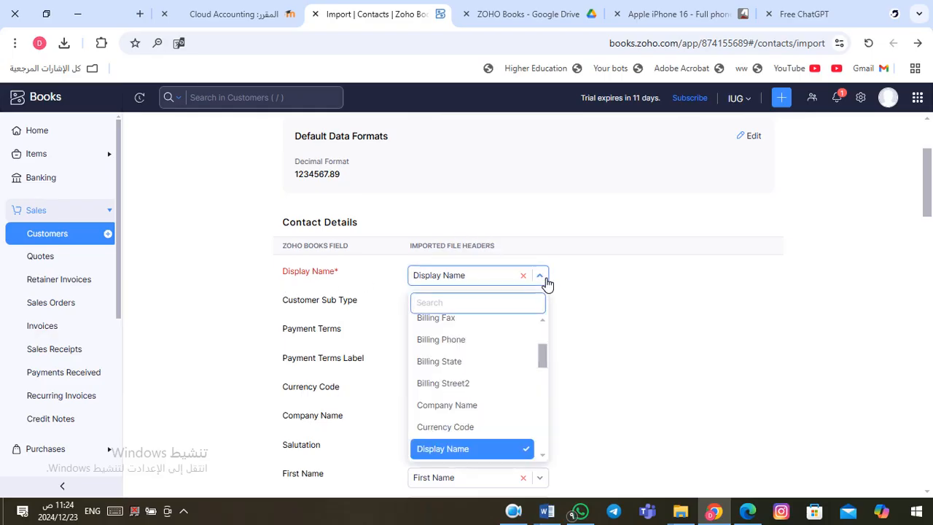
{"action": "left_click", "coordinate": [547, 281]}
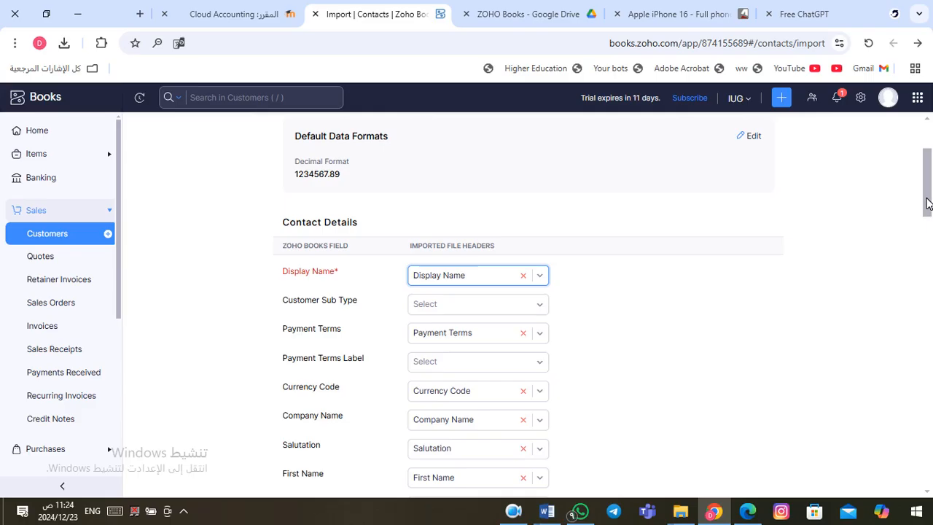
{"action": "mouse_move", "coordinate": [928, 204]}
{"action": "left_mouse_down"}
{"action": "mouse_move", "coordinate": [931, 237]}
{"action": "mouse_move", "coordinate": [930, 220]}
{"action": "left_mouse_up"}
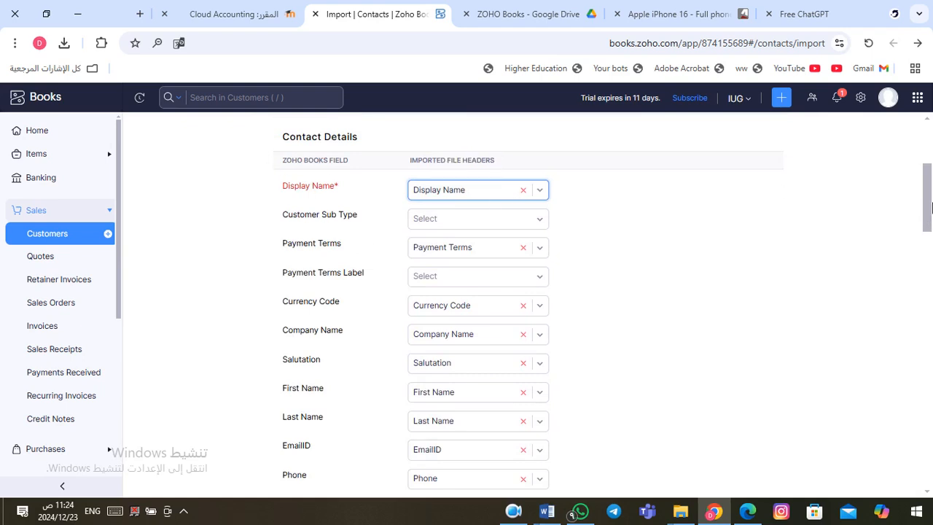
{"action": "left_click_drag", "start_coordinate": [928, 210], "coordinate": [932, 247]}
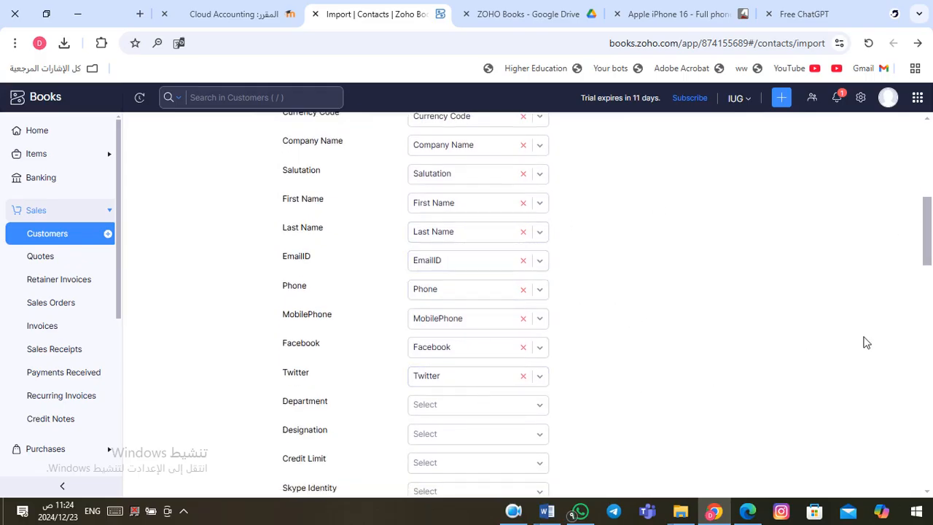
{"action": "left_click_drag", "start_coordinate": [926, 224], "coordinate": [931, 339]}
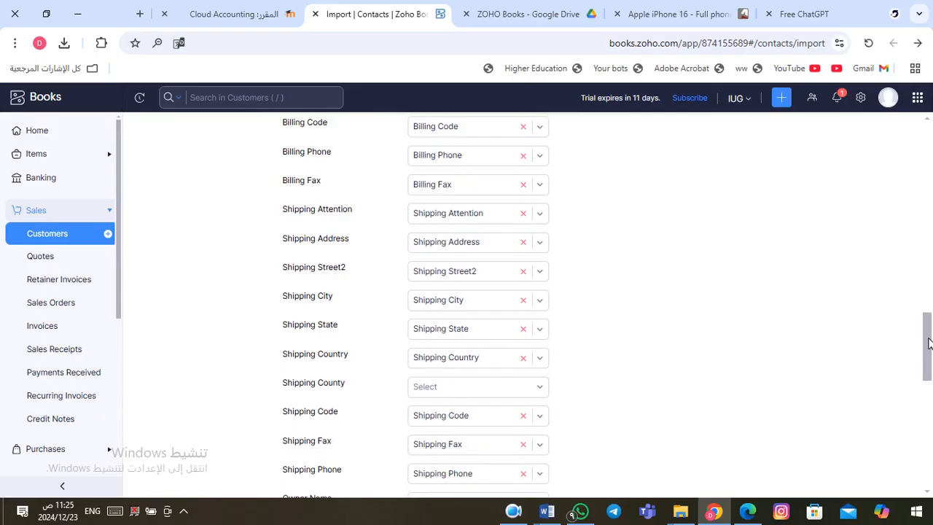
{"action": "left_click_drag", "start_coordinate": [930, 343], "coordinate": [930, 348]}
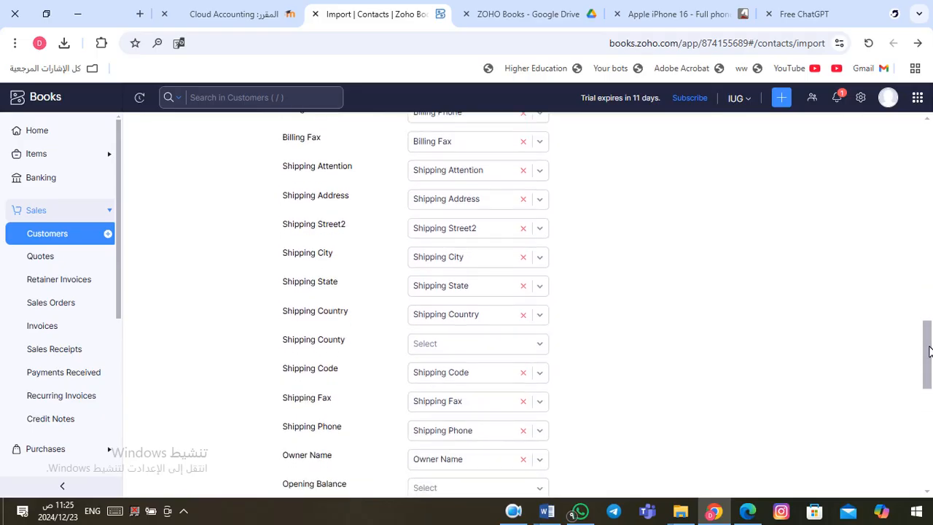
{"action": "left_click_drag", "start_coordinate": [929, 351], "coordinate": [932, 460]}
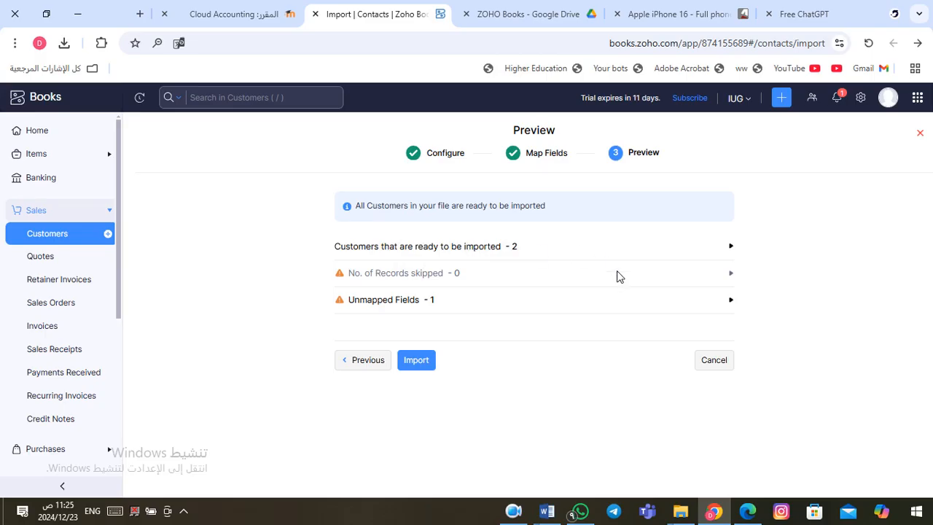
Step: Import the two customers, AlBaraka org and Speed Click
{"action": "left_click", "coordinate": [423, 364]}
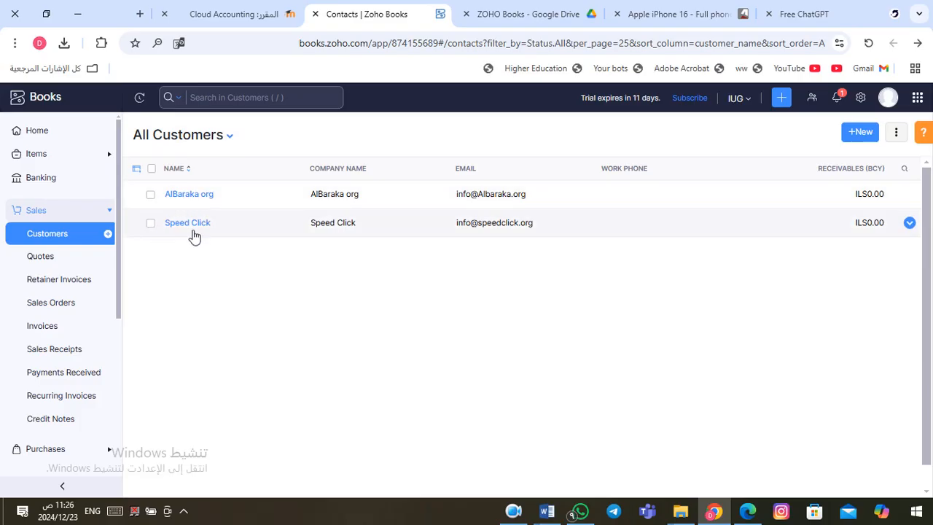
Step: Open AlBaraka org's customer overview from the list
{"action": "left_click", "coordinate": [264, 203]}
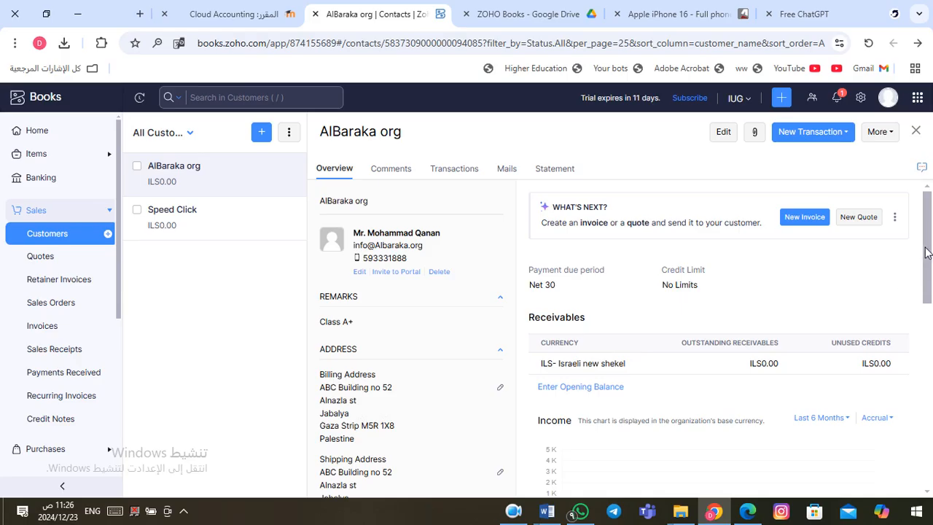
Step: Review AlBaraka org's New Transaction and More menus, then open Speed Click's record
{"action": "mouse_move", "coordinate": [928, 253]}
{"action": "left_mouse_down"}
{"action": "mouse_move", "coordinate": [931, 407]}
{"action": "mouse_move", "coordinate": [918, 241]}
{"action": "left_mouse_up"}
{"action": "left_click", "coordinate": [897, 218]}
{"action": "left_click", "coordinate": [899, 221]}
{"action": "left_click", "coordinate": [848, 134]}
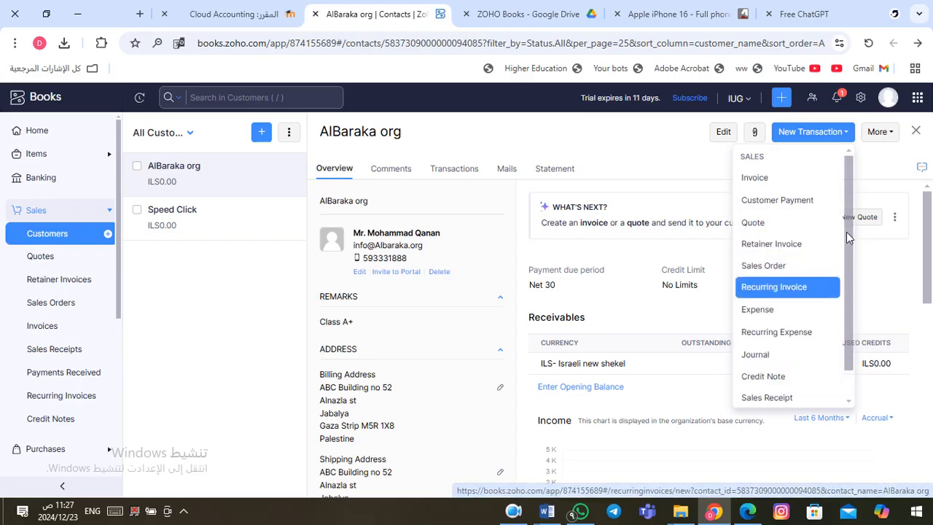
{"action": "left_click", "coordinate": [894, 135]}
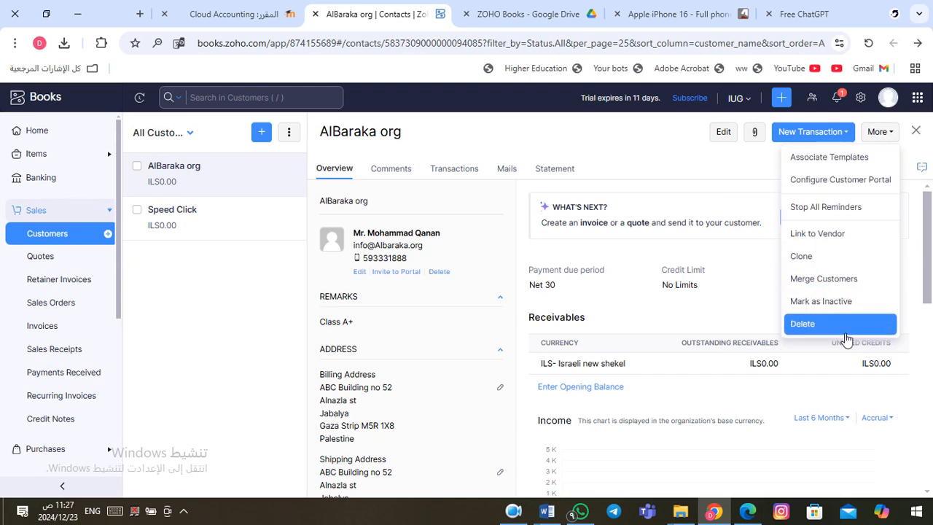
{"action": "left_click", "coordinate": [883, 133]}
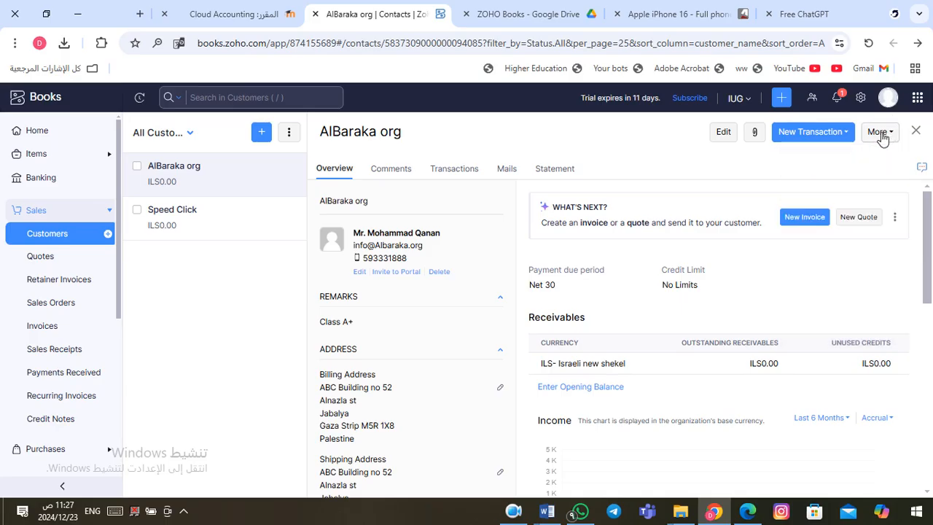
{"action": "left_click", "coordinate": [227, 226]}
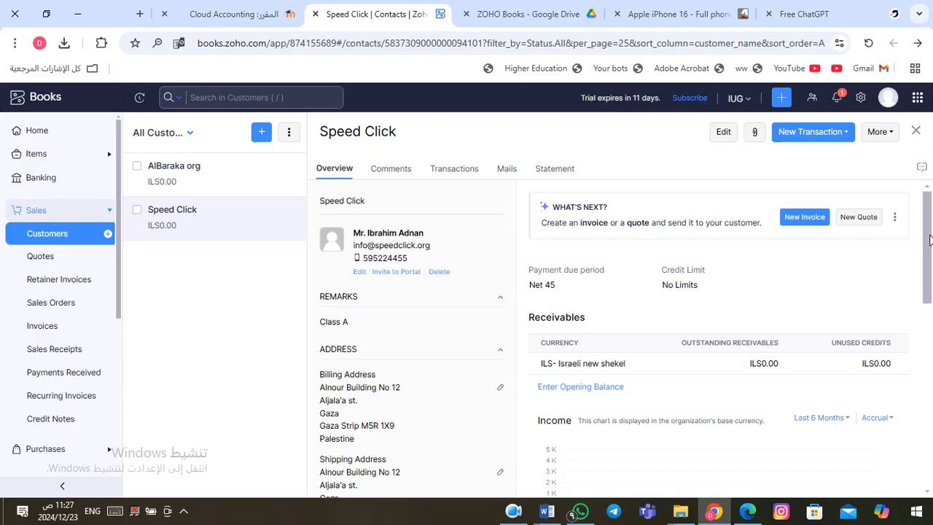
Step: Check the transaction and further-action menus for the Speed Click customer
{"action": "mouse_move", "coordinate": [930, 239]}
{"action": "left_mouse_down"}
{"action": "mouse_move", "coordinate": [931, 332]}
{"action": "mouse_move", "coordinate": [926, 286]}
{"action": "left_mouse_up"}
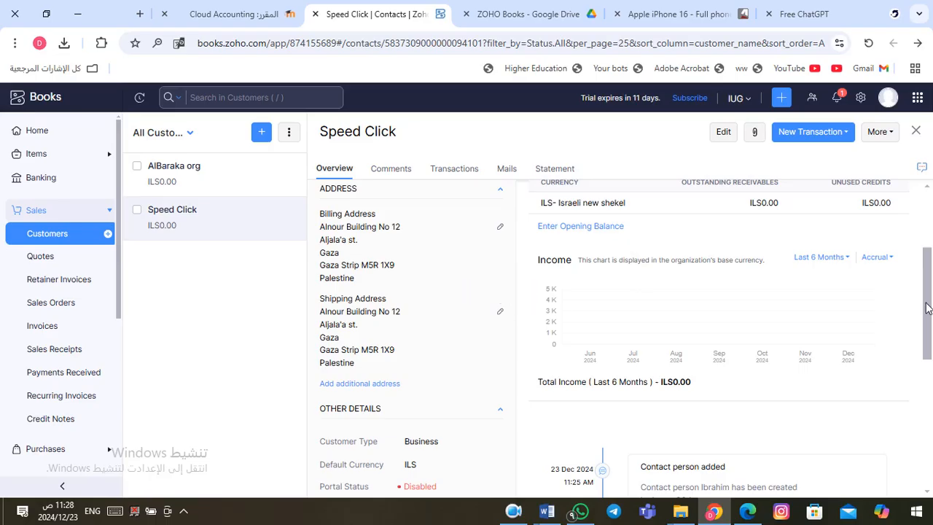
{"action": "left_click_drag", "start_coordinate": [929, 307], "coordinate": [932, 245]}
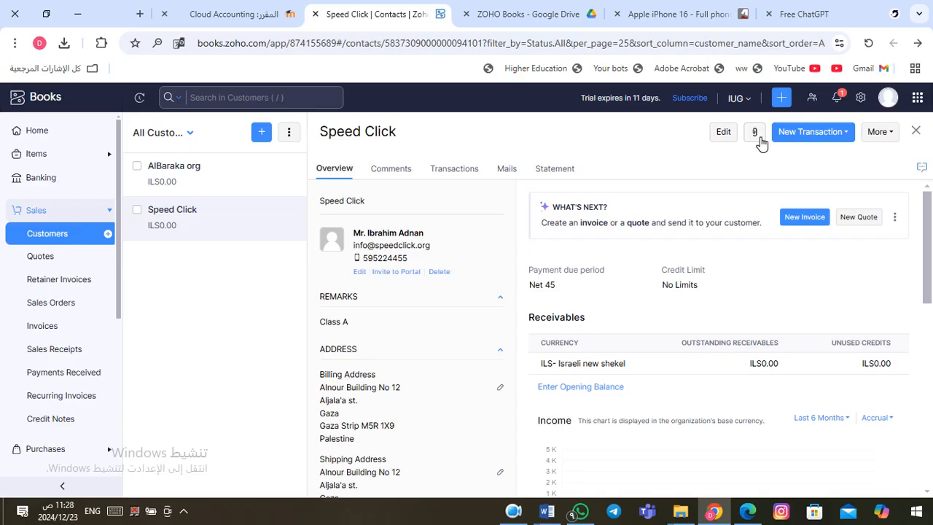
{"action": "left_click", "coordinate": [847, 134]}
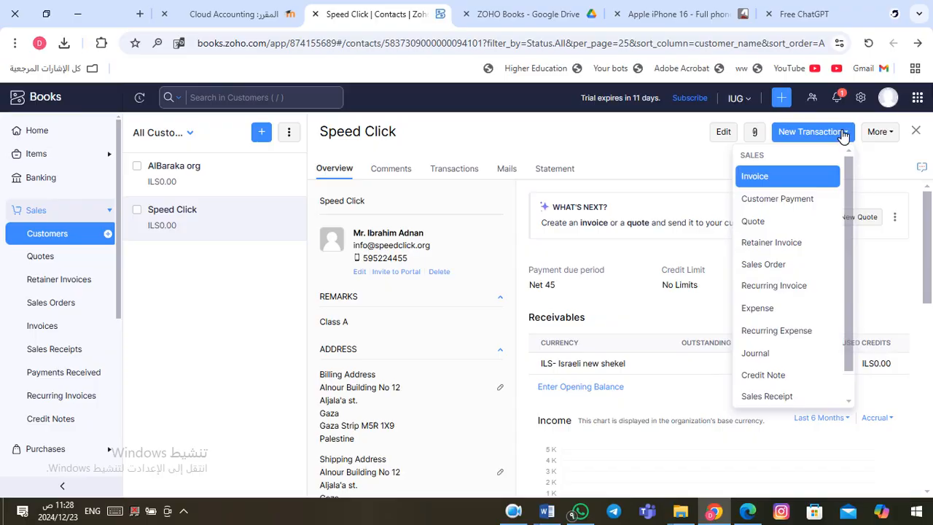
{"action": "left_click", "coordinate": [844, 135]}
{"action": "left_click", "coordinate": [884, 133]}
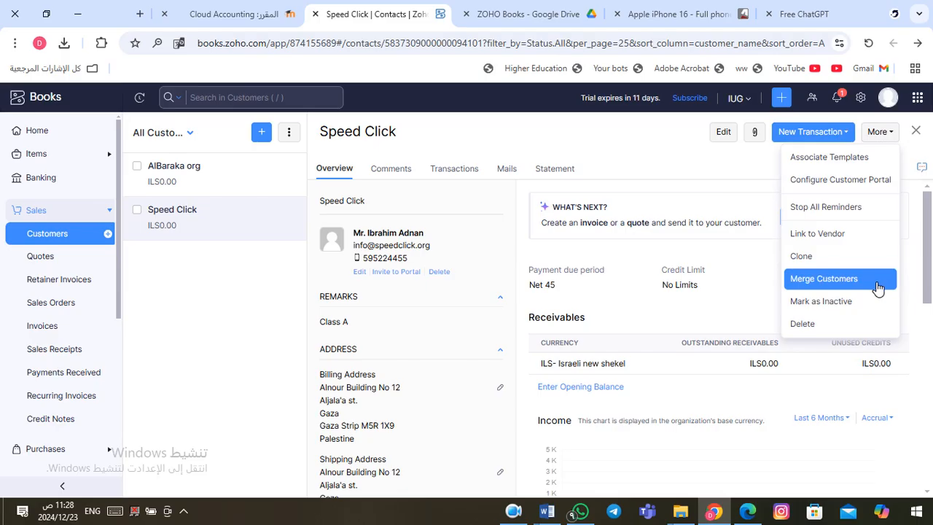
{"action": "left_click", "coordinate": [888, 133]}
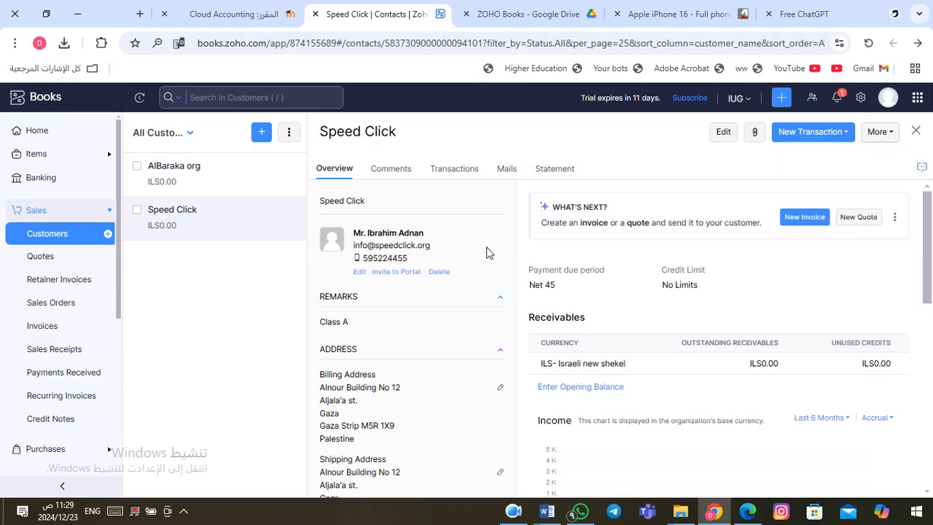
{"action": "left_click", "coordinate": [517, 513]}
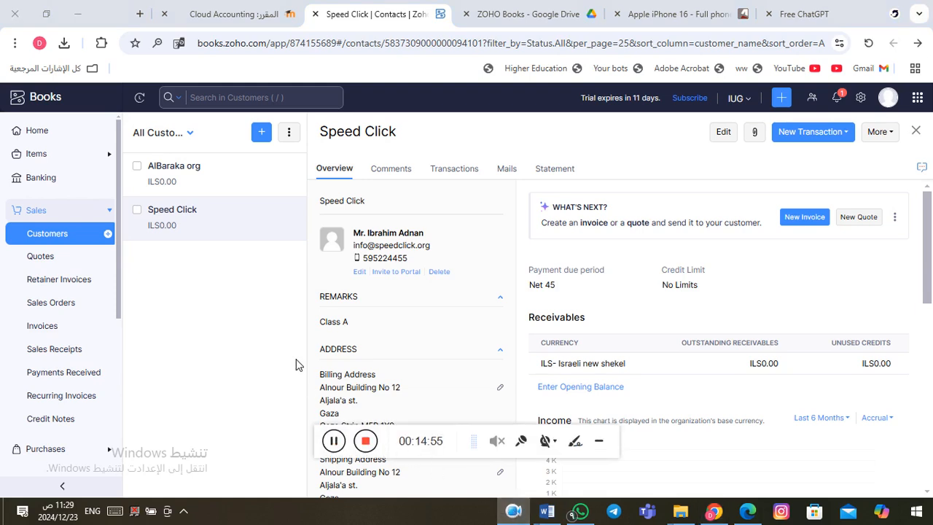
Step: Go from Sales to Purchases > Vendors and start importing vendors from a file
{"action": "left_click", "coordinate": [72, 214]}
{"action": "left_click", "coordinate": [61, 235]}
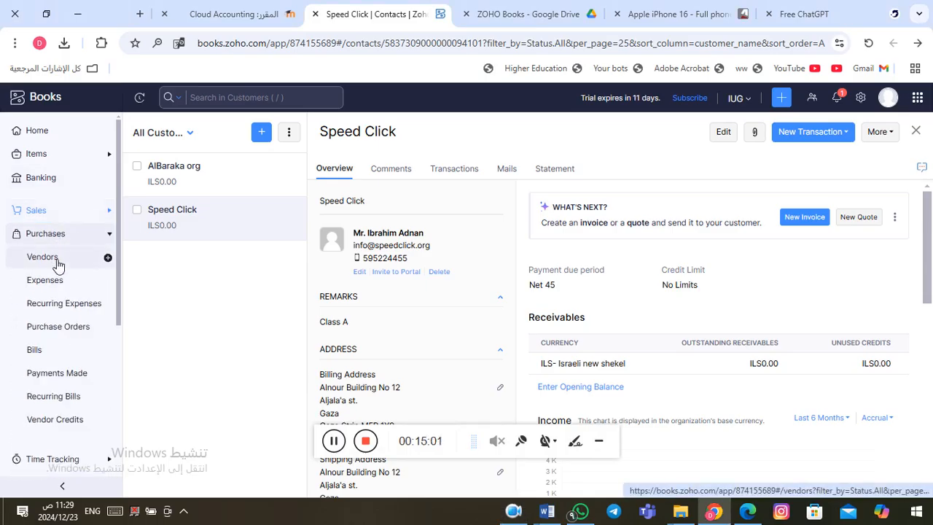
{"action": "left_click", "coordinate": [58, 264]}
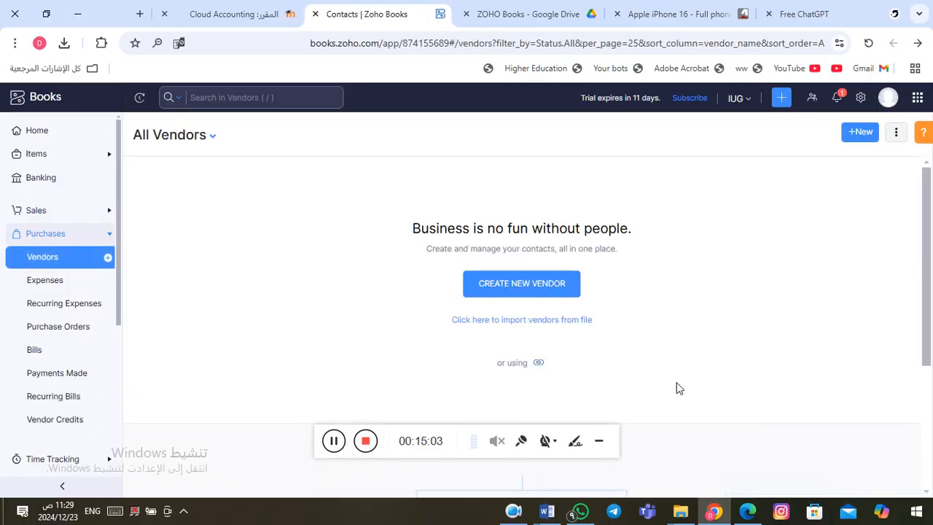
{"action": "left_click", "coordinate": [479, 321]}
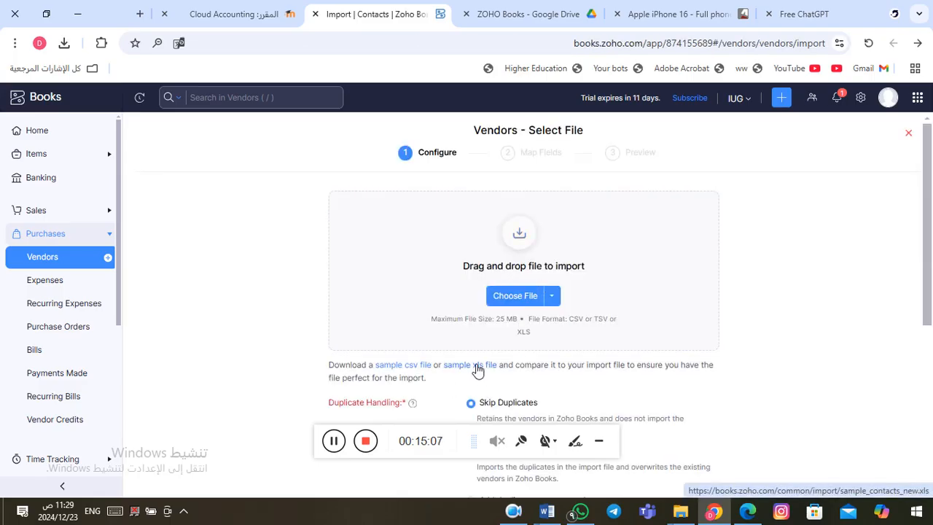
Step: Download the sample_contacts_new XLS import template and cancel choosing a file to import
{"action": "left_click", "coordinate": [478, 370]}
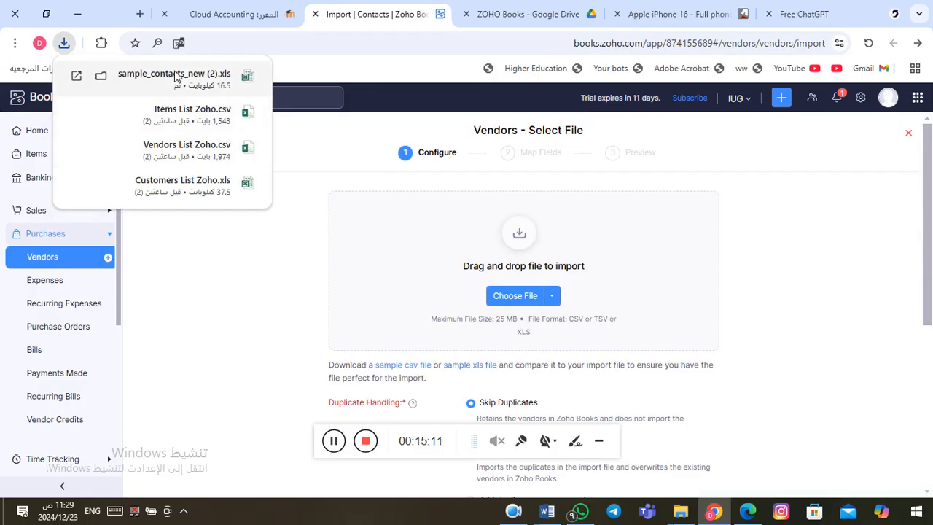
{"action": "left_click", "coordinate": [521, 302]}
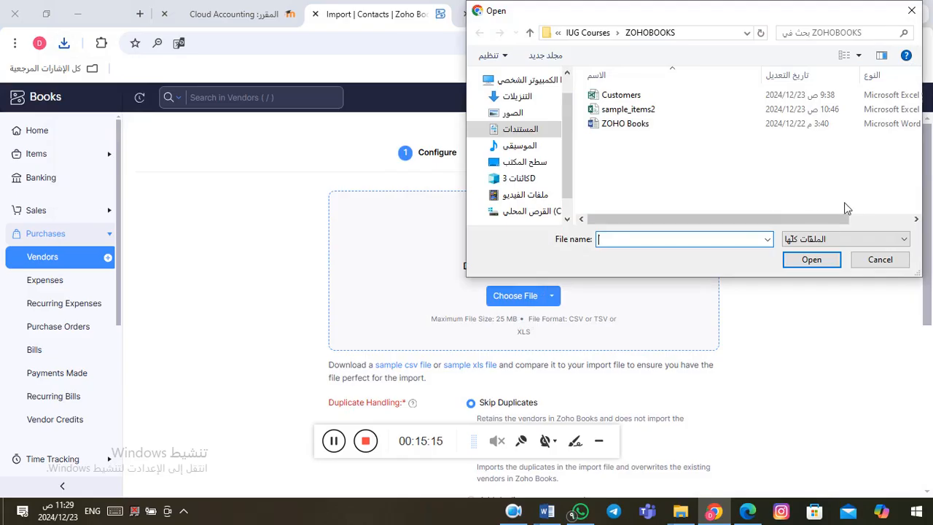
{"action": "left_click", "coordinate": [879, 261]}
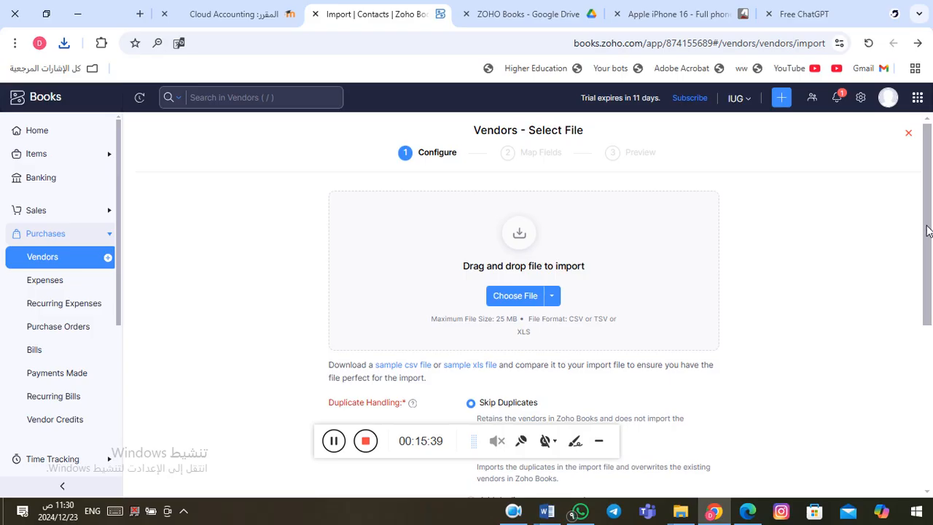
{"action": "left_click_drag", "start_coordinate": [928, 231], "coordinate": [932, 177]}
{"action": "left_click", "coordinate": [65, 44]}
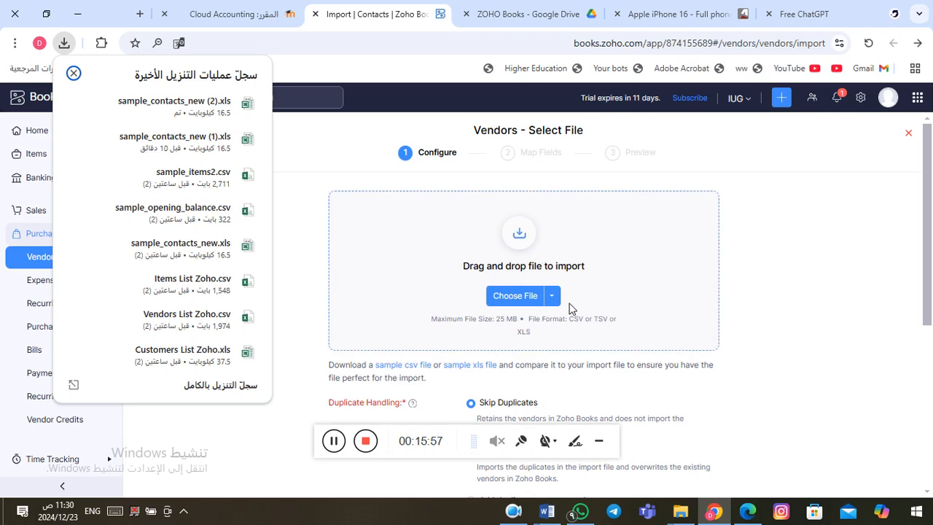
{"action": "left_click", "coordinate": [386, 71]}
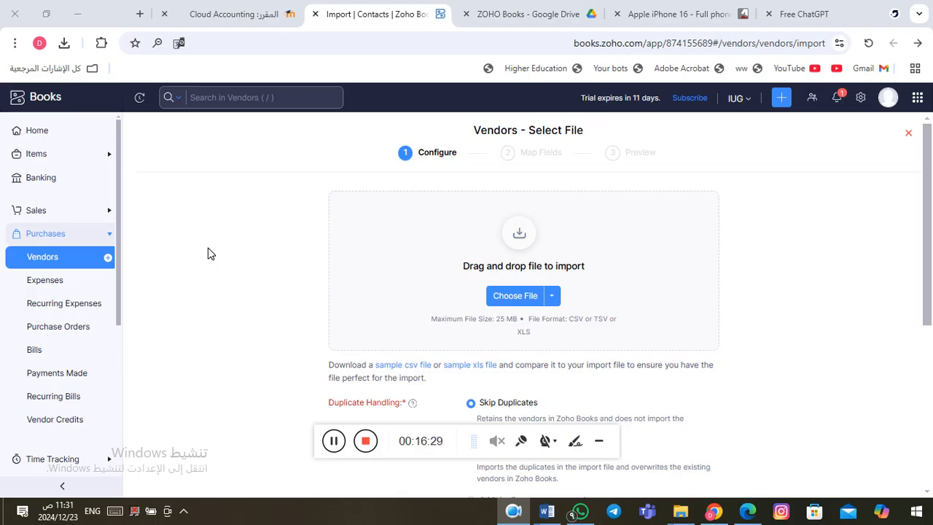
{"action": "left_click", "coordinate": [59, 234]}
{"action": "left_click", "coordinate": [58, 233]}
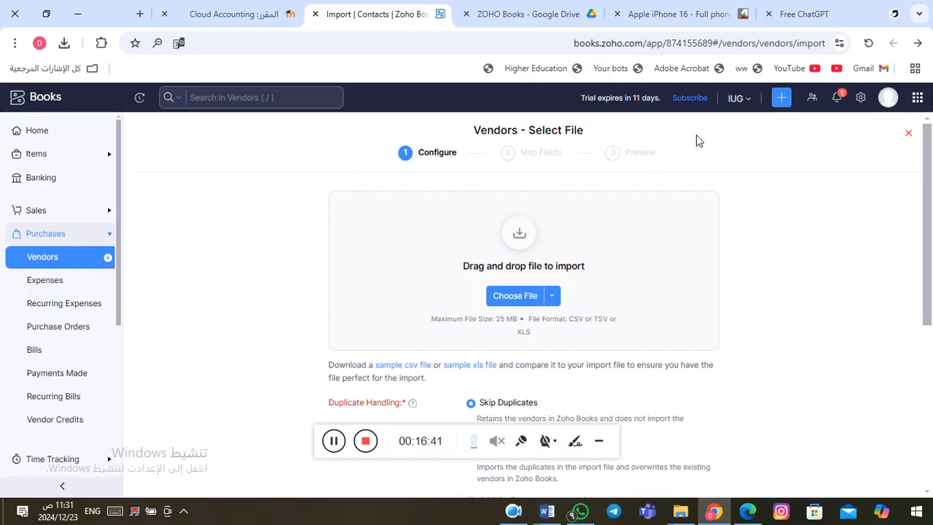
{"action": "left_click", "coordinate": [788, 102]}
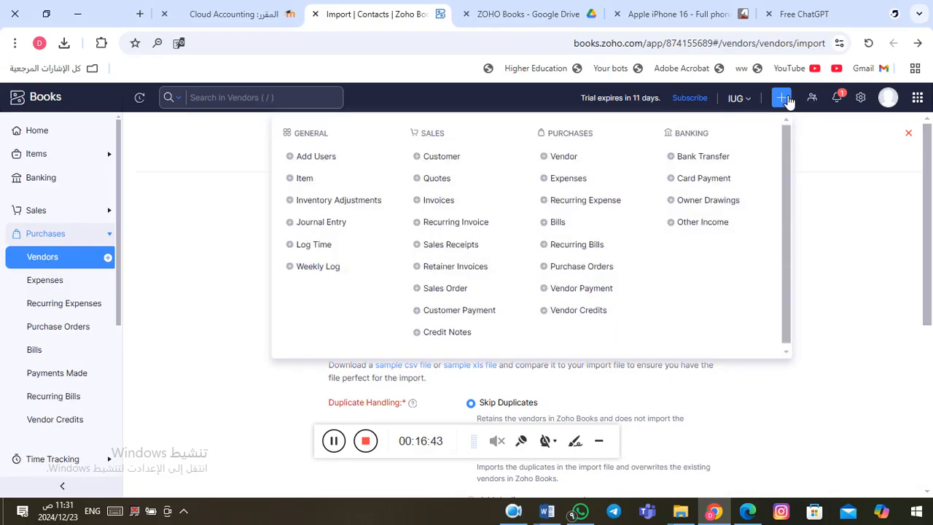
Step: Begin a new vendor with salutation Mr. and the contact's first and last name
{"action": "left_click", "coordinate": [555, 156]}
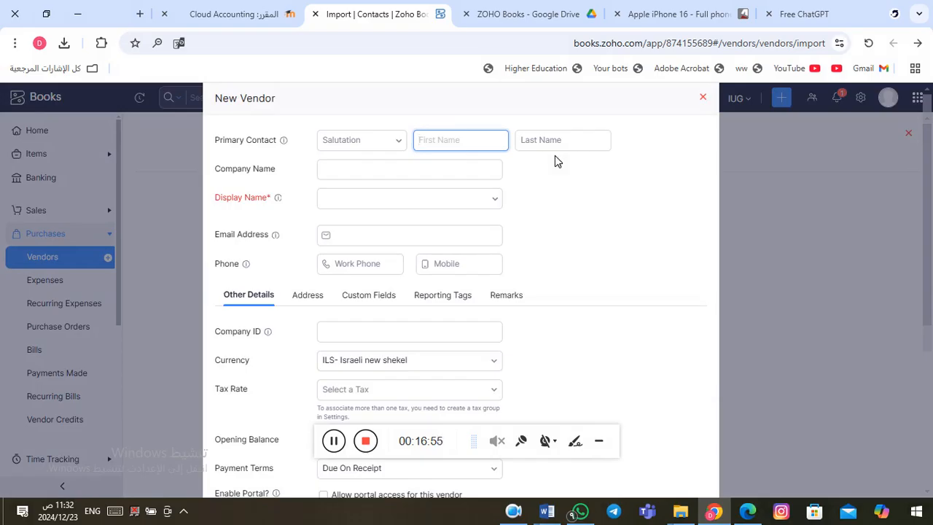
{"action": "left_click", "coordinate": [399, 145]}
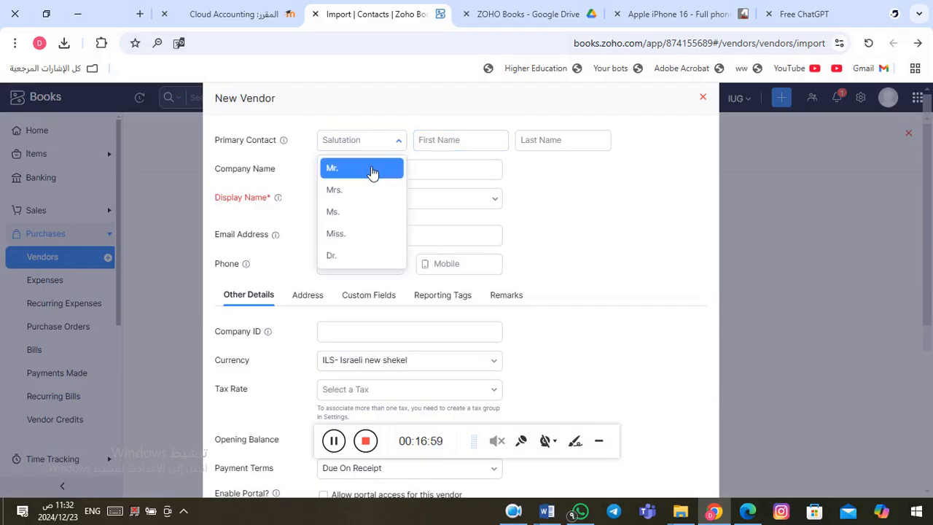
{"action": "left_click", "coordinate": [375, 172]}
{"action": "left_click", "coordinate": [439, 140]}
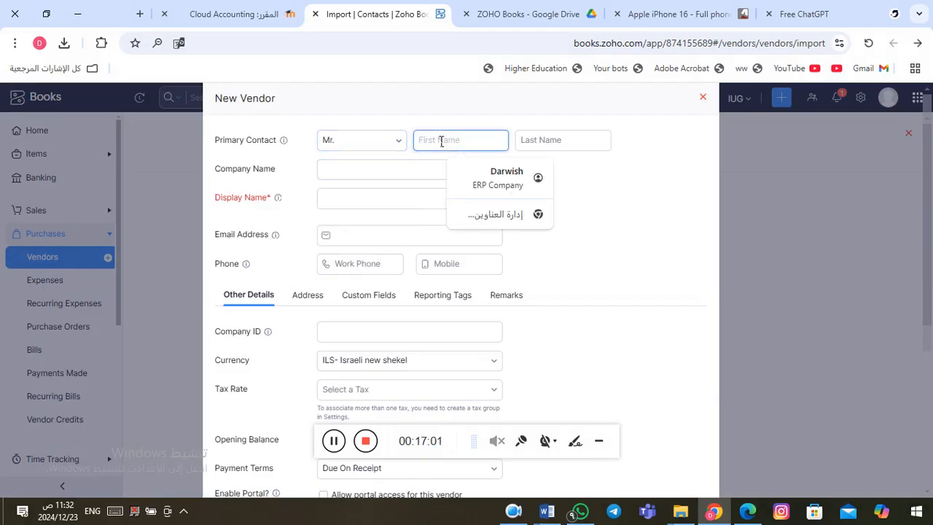
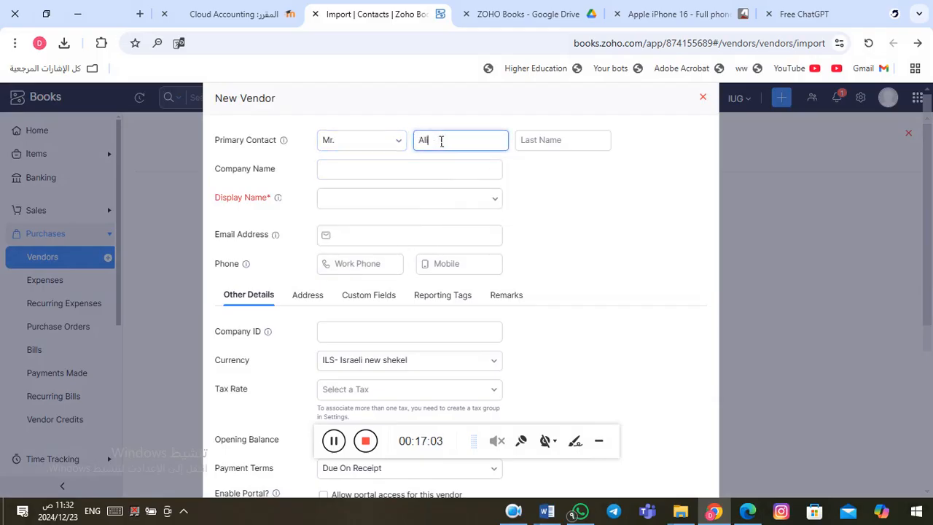
{"action": "key", "text": "Tab"}
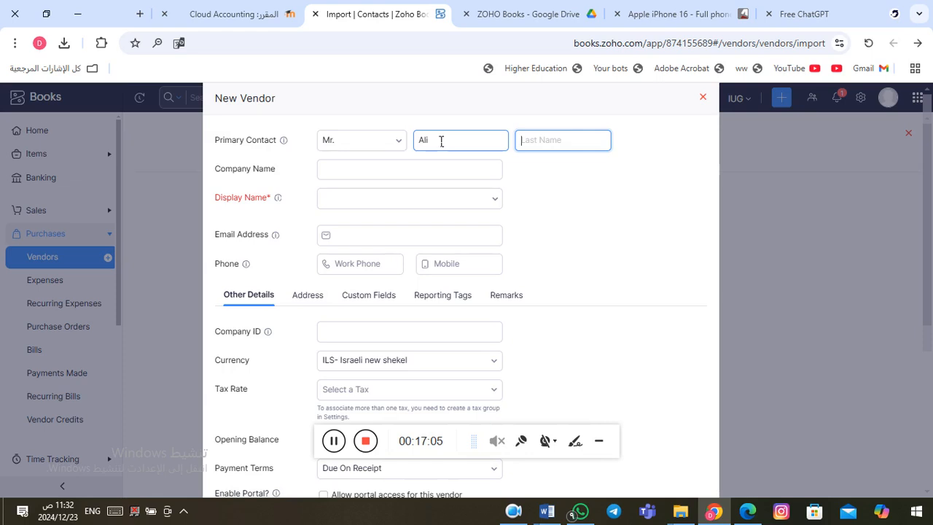
Step: Enter XYZ Company as the company name and choose it as the display name
{"action": "left_click", "coordinate": [344, 170]}
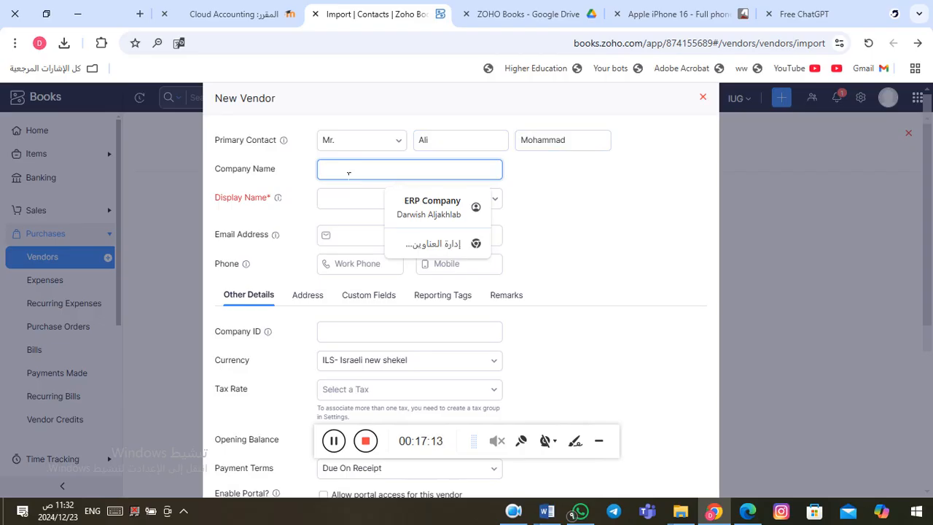
{"action": "type", "text": "XYZ"}
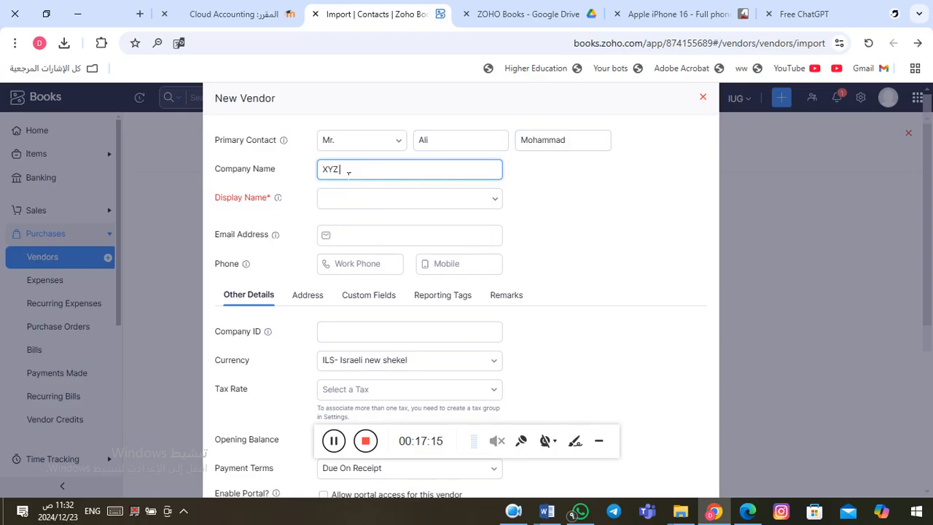
{"action": "type", "text": " Company"}
{"action": "left_click", "coordinate": [350, 196]}
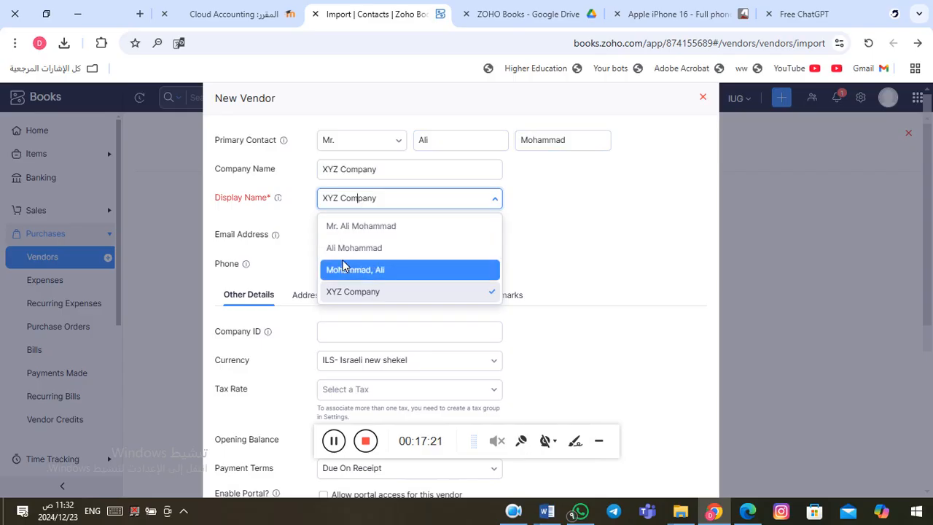
{"action": "left_click", "coordinate": [354, 292]}
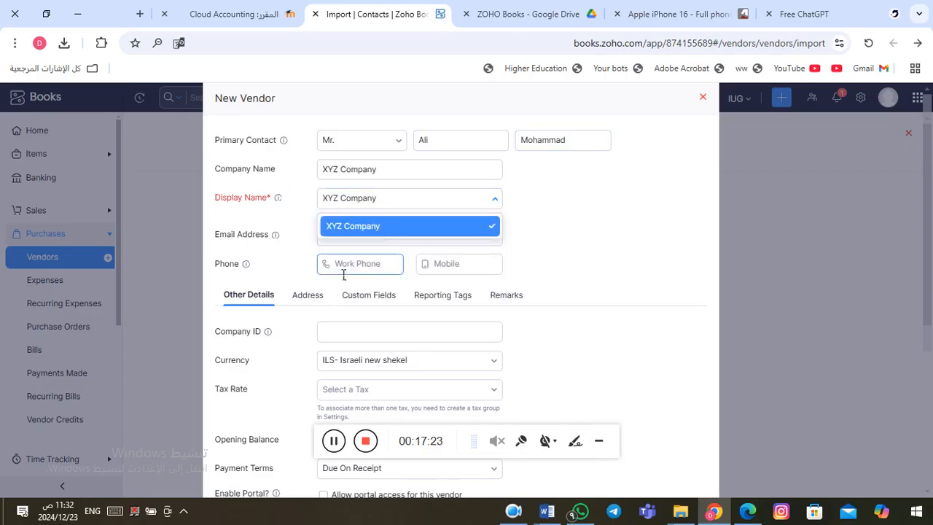
{"action": "left_click", "coordinate": [390, 227]}
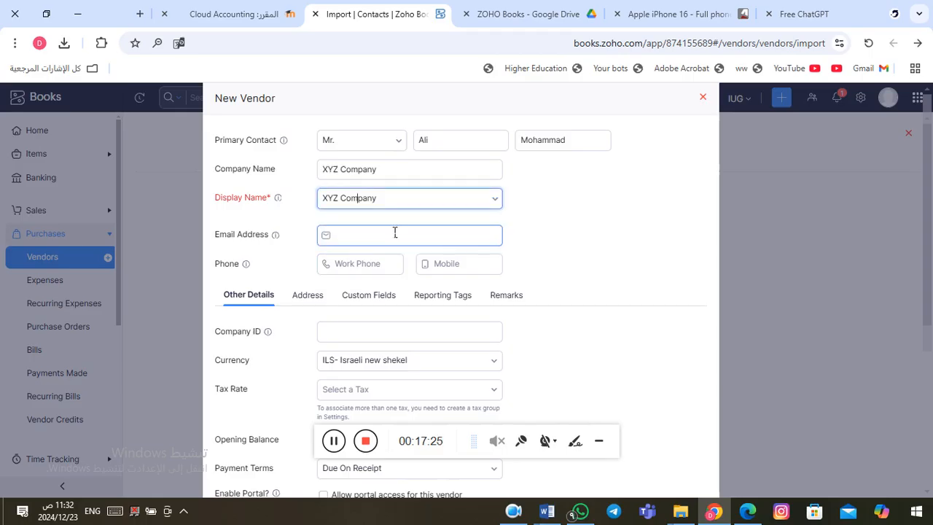
Step: Fill in the vendor's e-mail and work phone, copying the same number into Mobile
{"action": "left_click", "coordinate": [366, 240]}
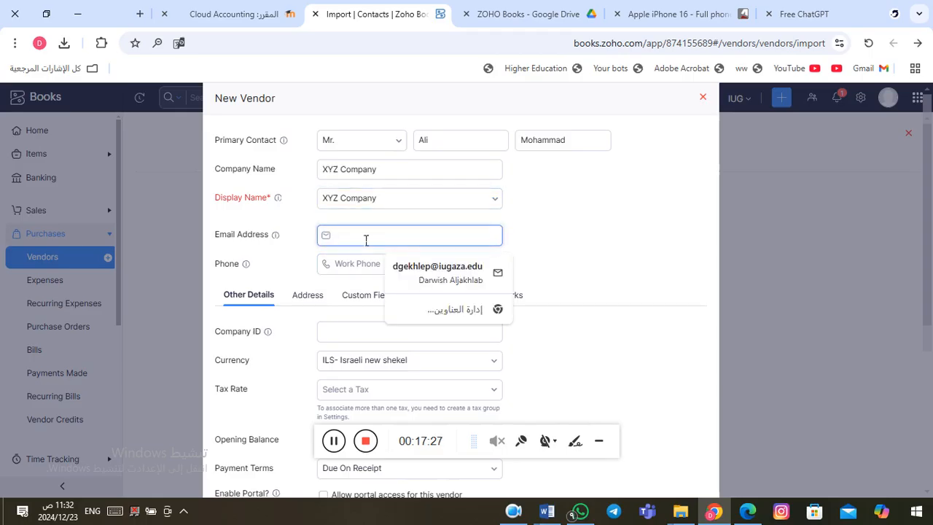
{"action": "type", "text": "xyz"}
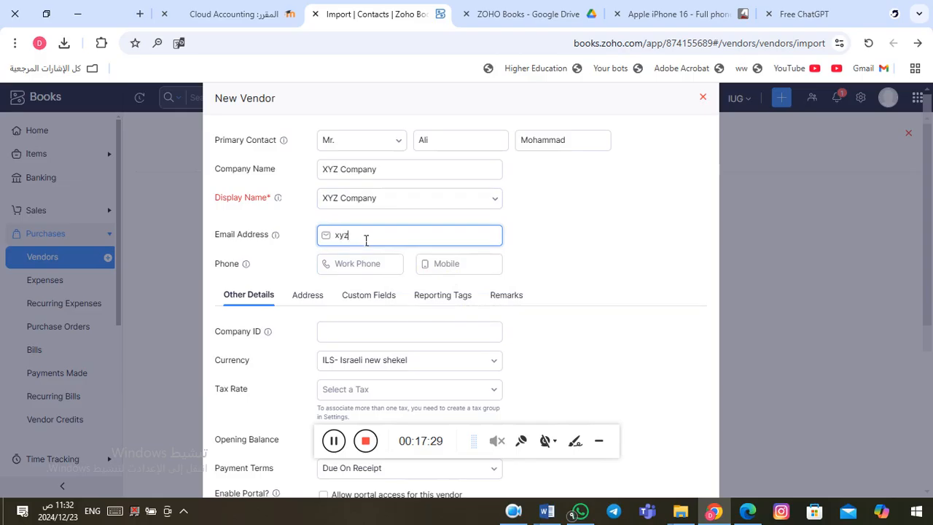
{"action": "type", "text": "@x"}
{"action": "type", "text": "yz.com"}
{"action": "left_click", "coordinate": [354, 267]}
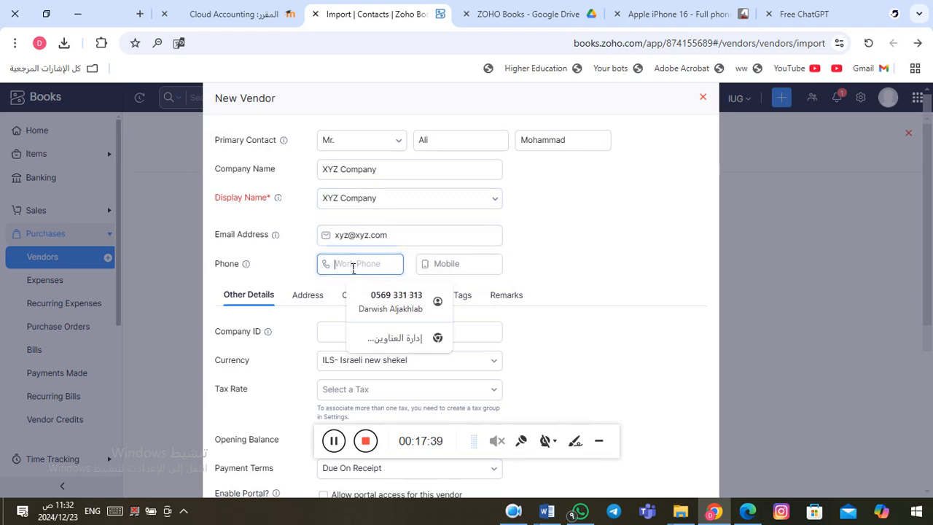
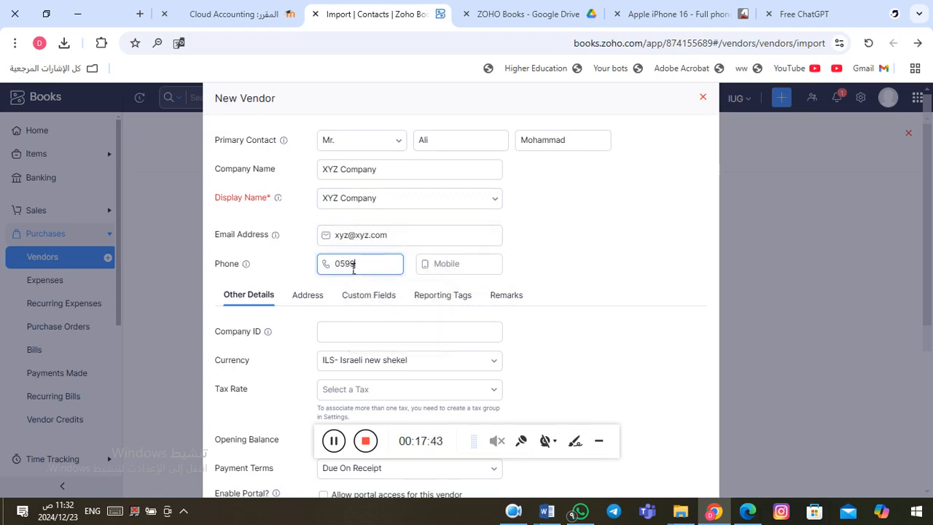
{"action": "double_click", "coordinate": [369, 271]}
{"action": "key", "text": "ctrl+c"}
{"action": "left_click", "coordinate": [474, 264]}
{"action": "key", "text": "ctrl+v"}
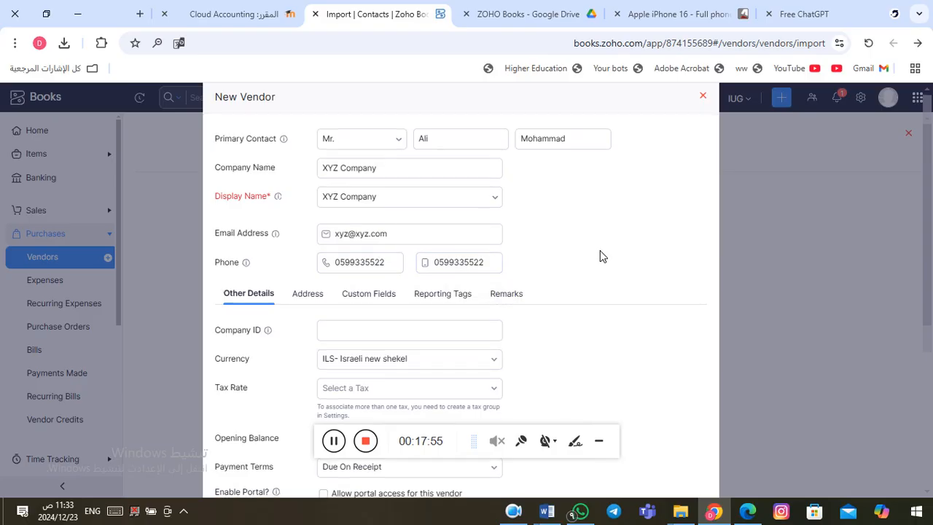
{"action": "scroll", "coordinate": [602, 256], "scroll_direction": "down", "scroll_amount": 1}
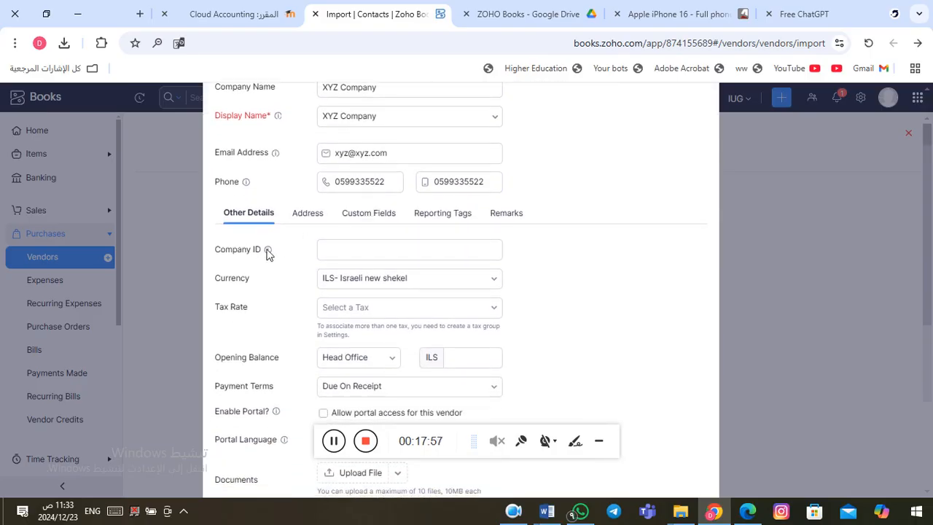
Step: Enter the vendor's company ID
{"action": "mouse_move", "coordinate": [268, 251]}
{"action": "left_click", "coordinate": [417, 252]}
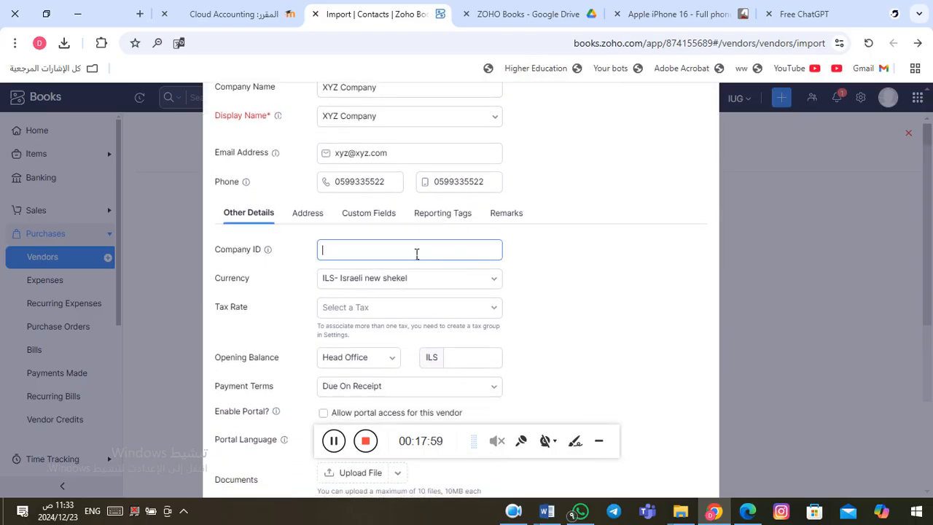
{"action": "type", "text": "458554"}
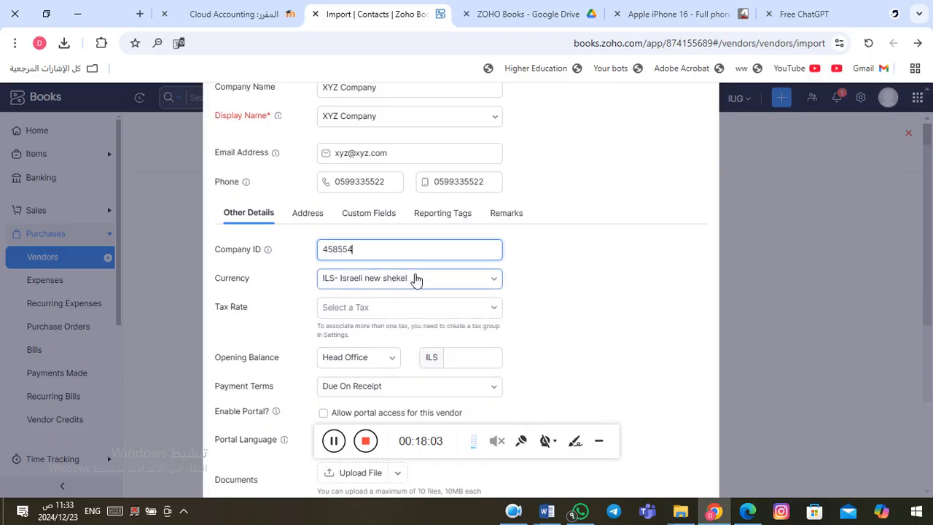
Step: Leave the currency at ILS- Israeli new shekel after trying a usd search
{"action": "left_click", "coordinate": [490, 284]}
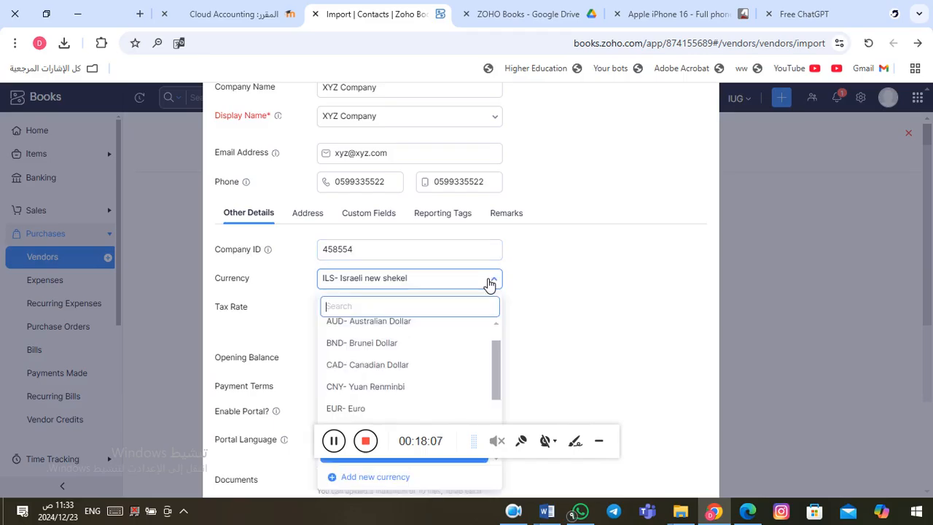
{"action": "left_click", "coordinate": [489, 284]}
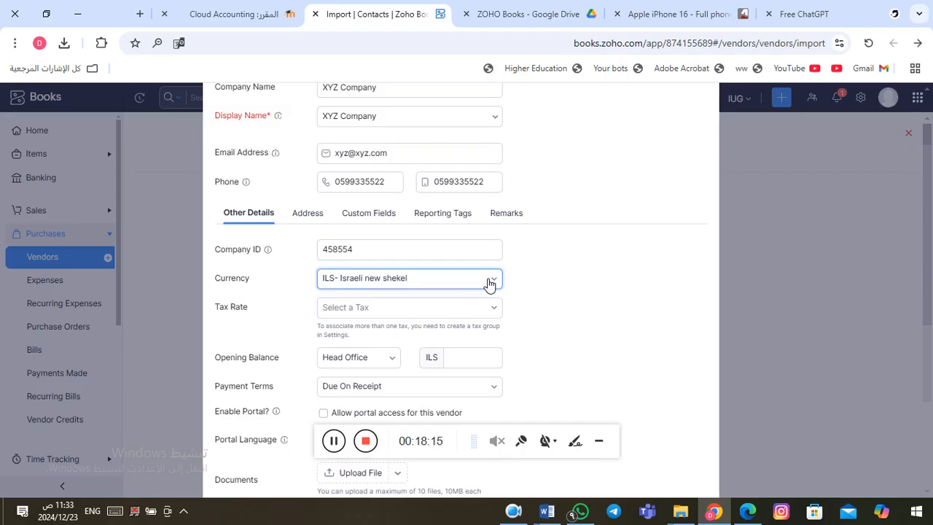
{"action": "left_click", "coordinate": [489, 284]}
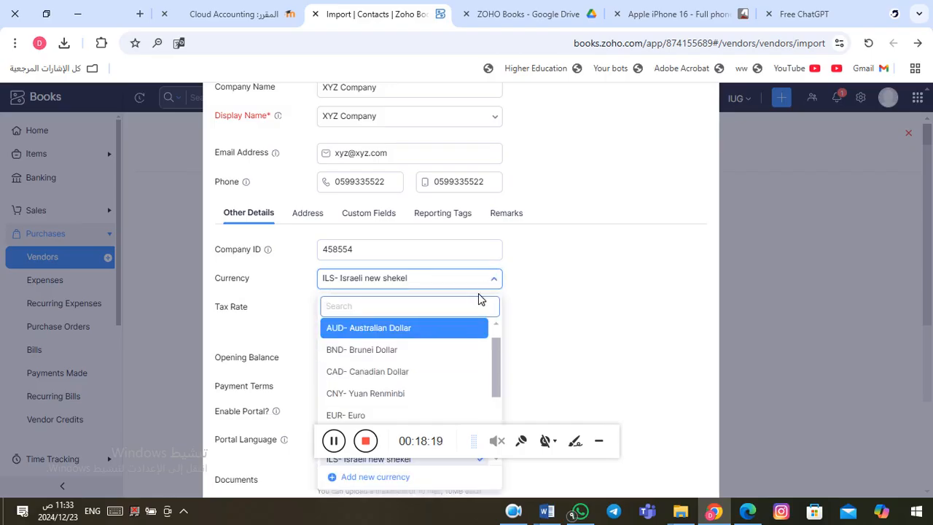
{"action": "type", "text": "usd"}
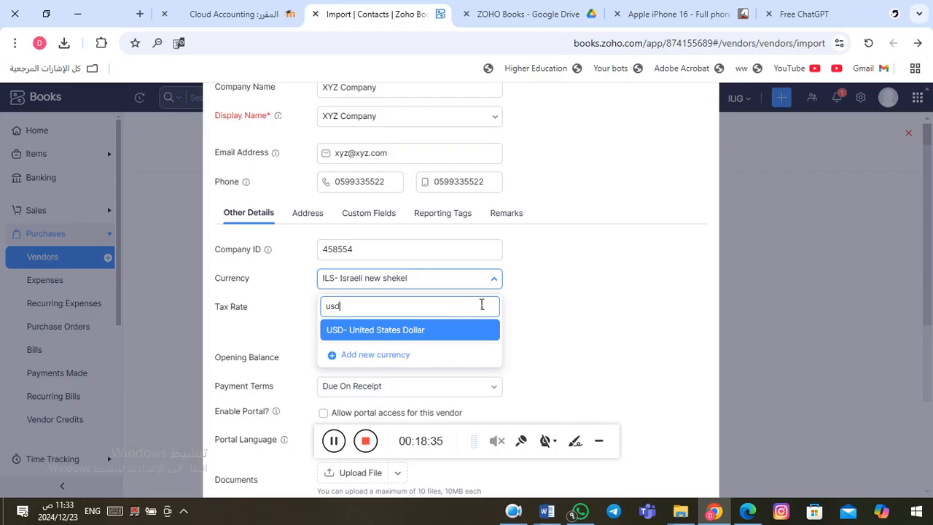
{"action": "key", "text": "BackSpace"}
{"action": "key", "text": "BackSpace"}
{"action": "key", "text": "BackSpace"}
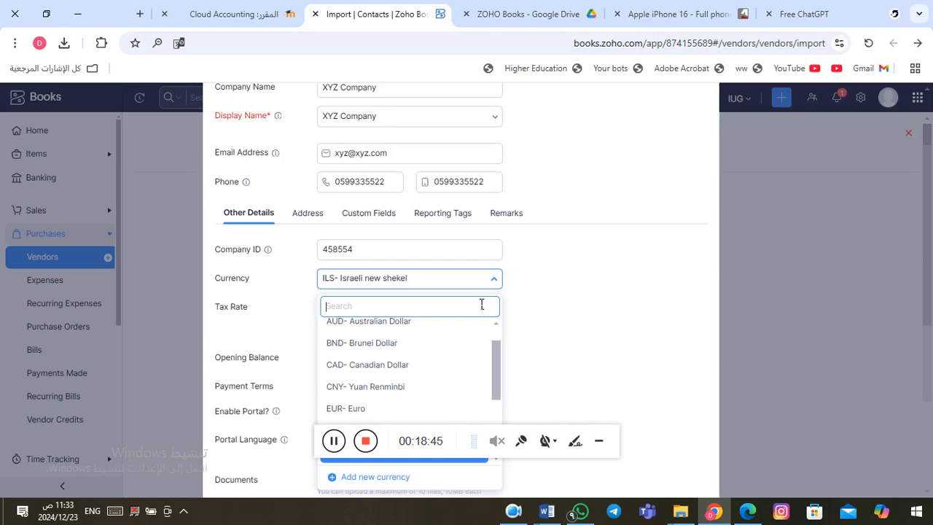
{"action": "left_click", "coordinate": [536, 299]}
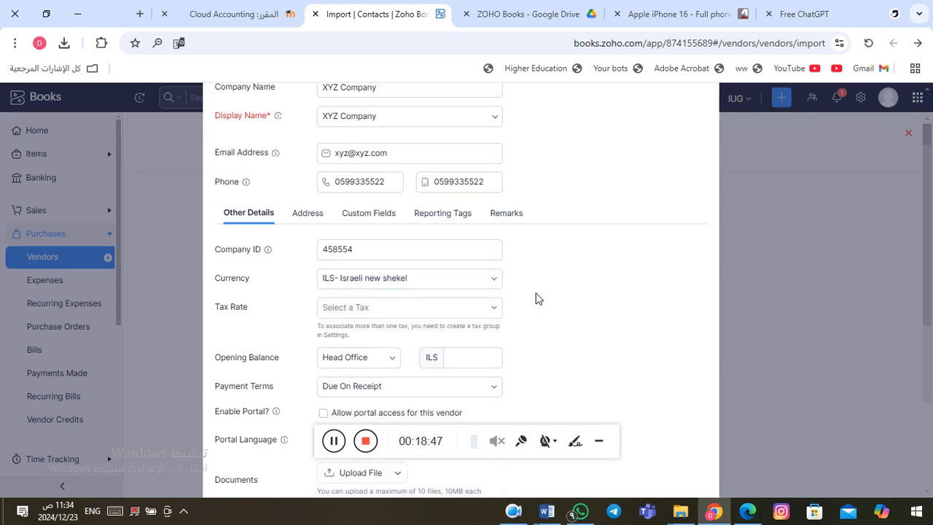
{"action": "left_click", "coordinate": [414, 315]}
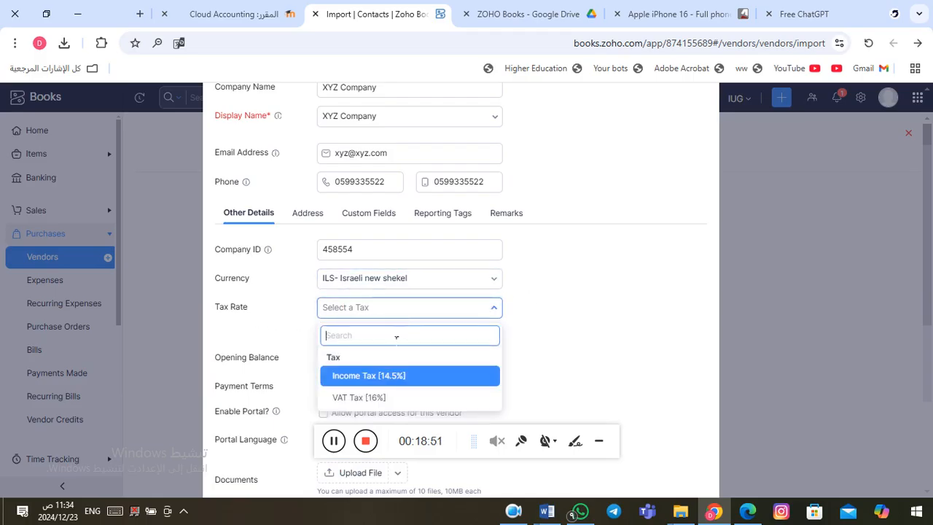
Step: Set the tax rate to VAT Tax [16%] and leave the ILS opening balance blank
{"action": "left_click", "coordinate": [400, 402]}
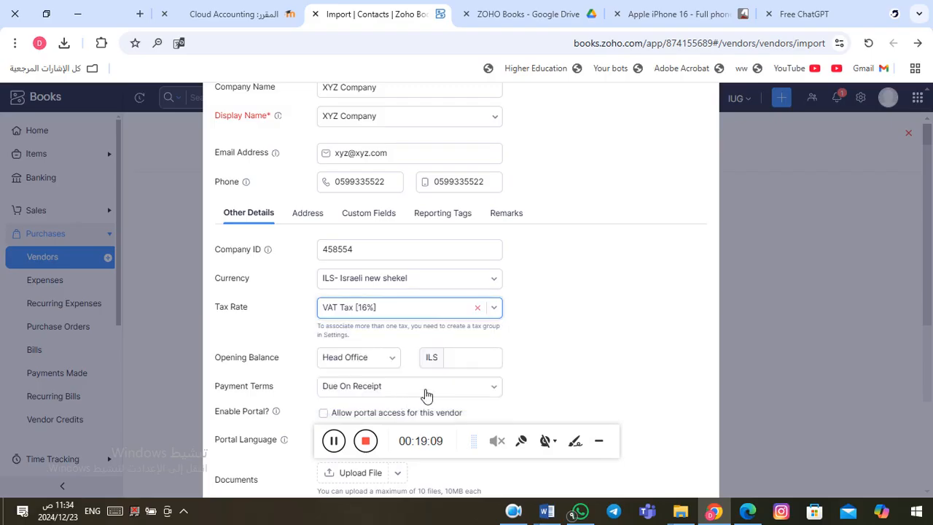
{"action": "left_click", "coordinate": [594, 328]}
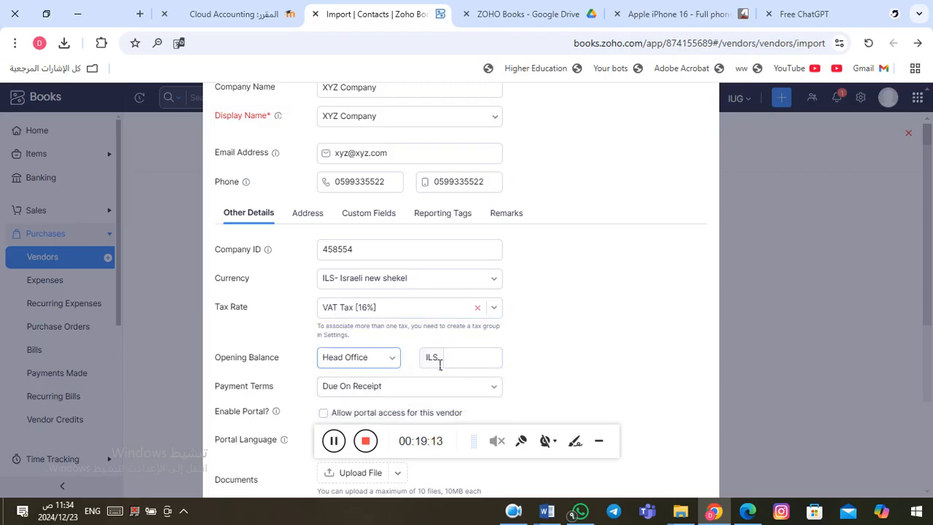
{"action": "left_click", "coordinate": [471, 359]}
{"action": "scroll", "coordinate": [544, 359], "scroll_direction": "down", "scroll_amount": 1}
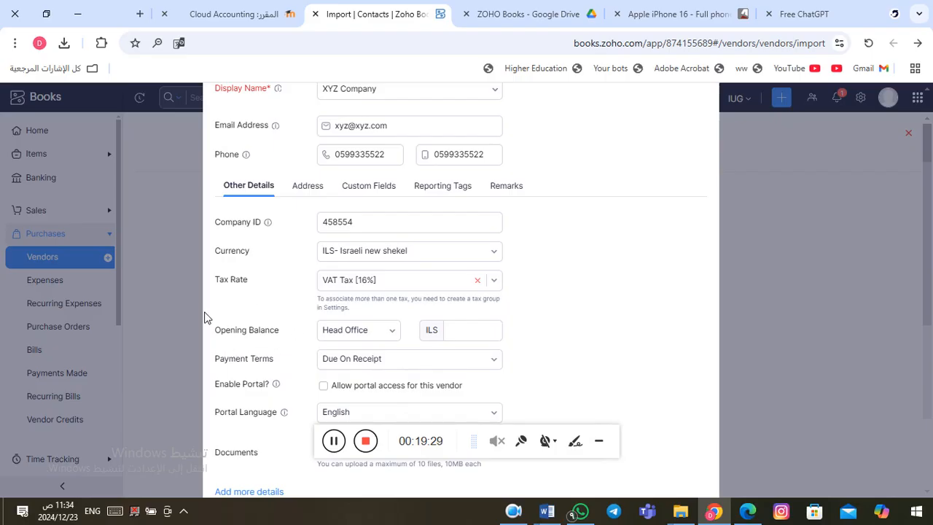
{"action": "left_click", "coordinate": [472, 336]}
{"action": "left_click", "coordinate": [549, 336]}
{"action": "left_click", "coordinate": [473, 332]}
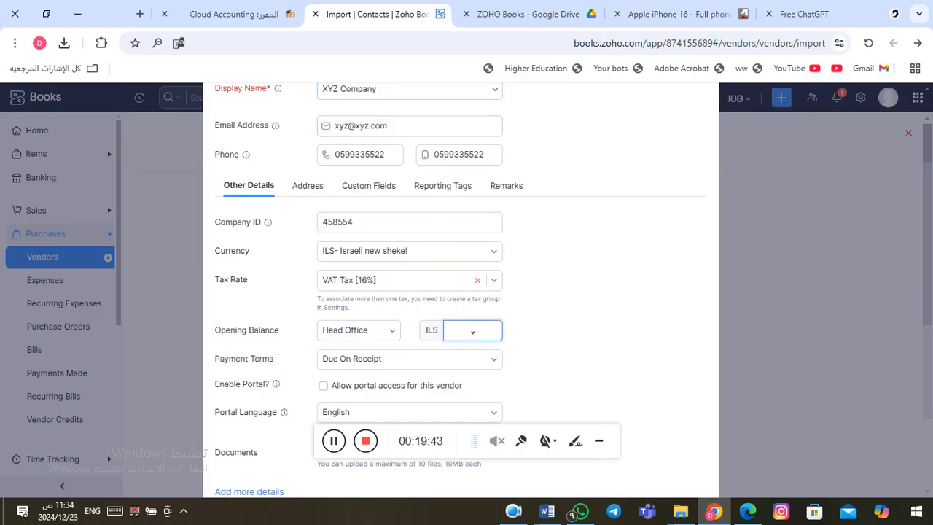
{"action": "left_click", "coordinate": [557, 337]}
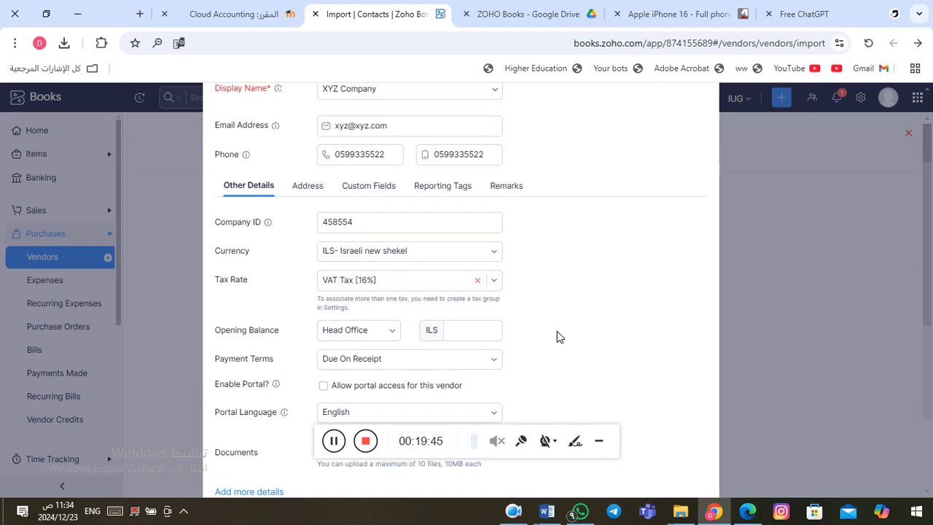
Step: Allow portal access for XYZ Company in Other Details
{"action": "scroll", "coordinate": [557, 333], "scroll_direction": "down", "scroll_amount": 3}
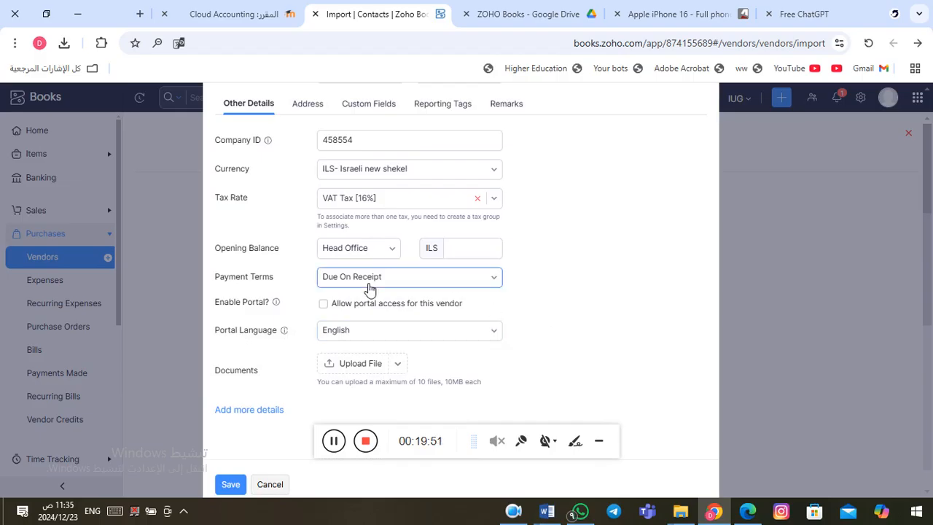
{"action": "left_click", "coordinate": [324, 305]}
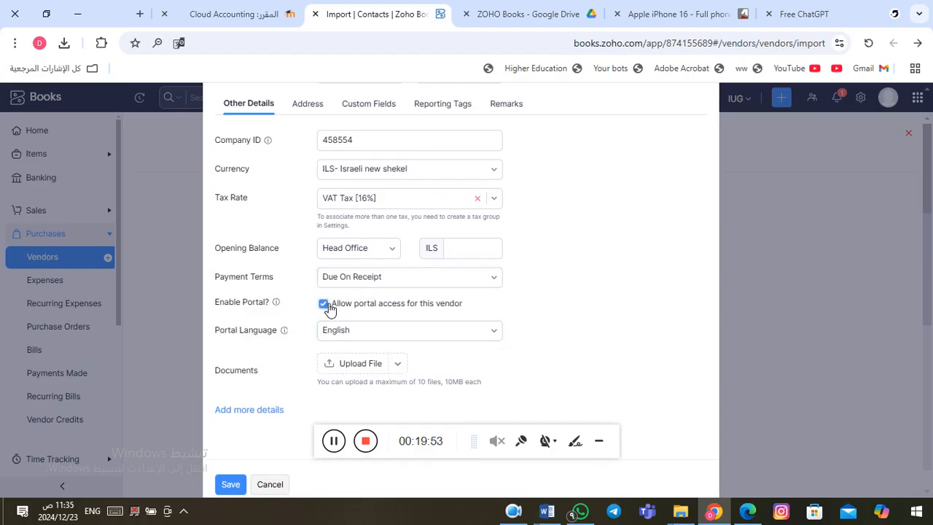
{"action": "scroll", "coordinate": [566, 297], "scroll_direction": "down", "scroll_amount": 1}
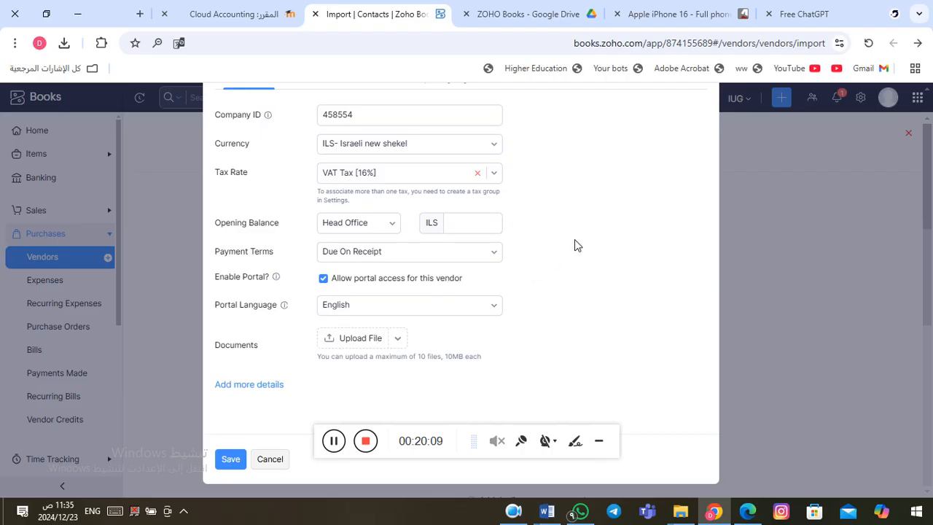
{"action": "scroll", "coordinate": [604, 242], "scroll_direction": "up", "scroll_amount": 3}
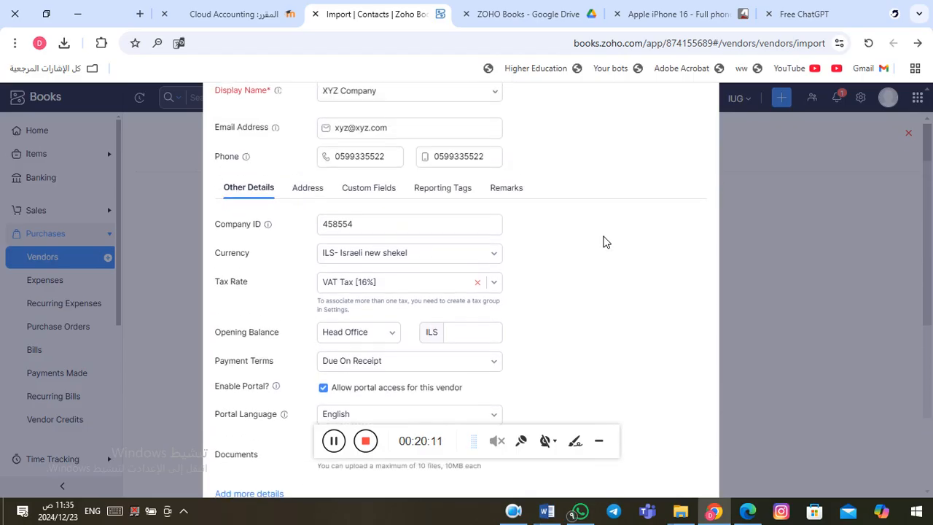
{"action": "left_click", "coordinate": [315, 195]}
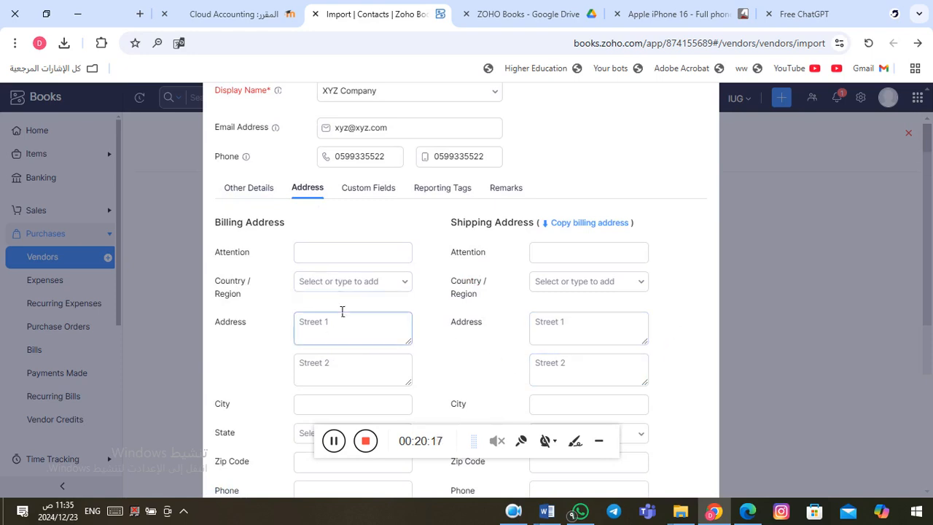
{"action": "left_click", "coordinate": [380, 191]}
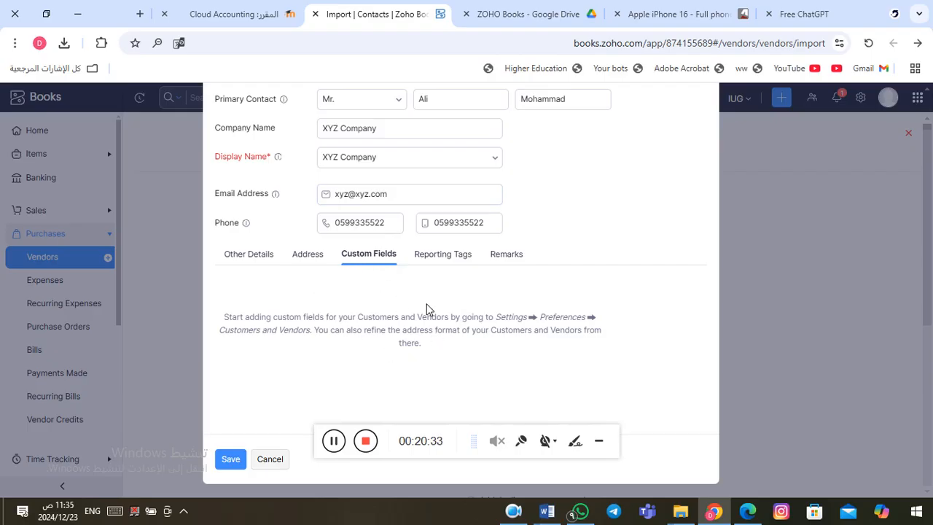
{"action": "left_click", "coordinate": [456, 261]}
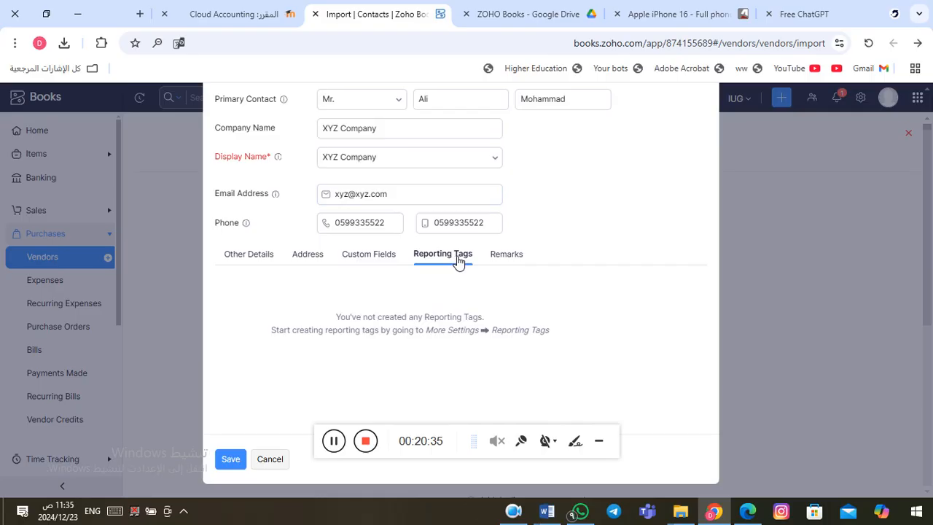
{"action": "left_click", "coordinate": [515, 257]}
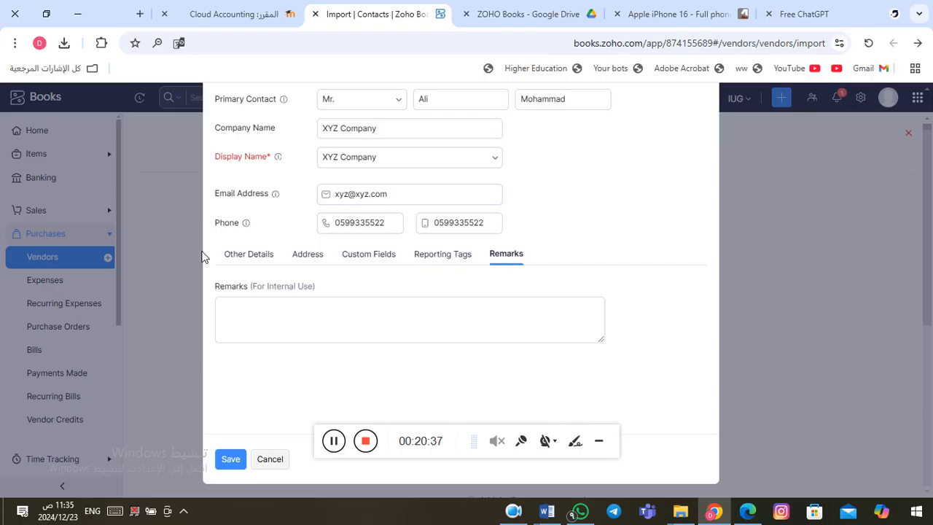
{"action": "left_click", "coordinate": [252, 255]}
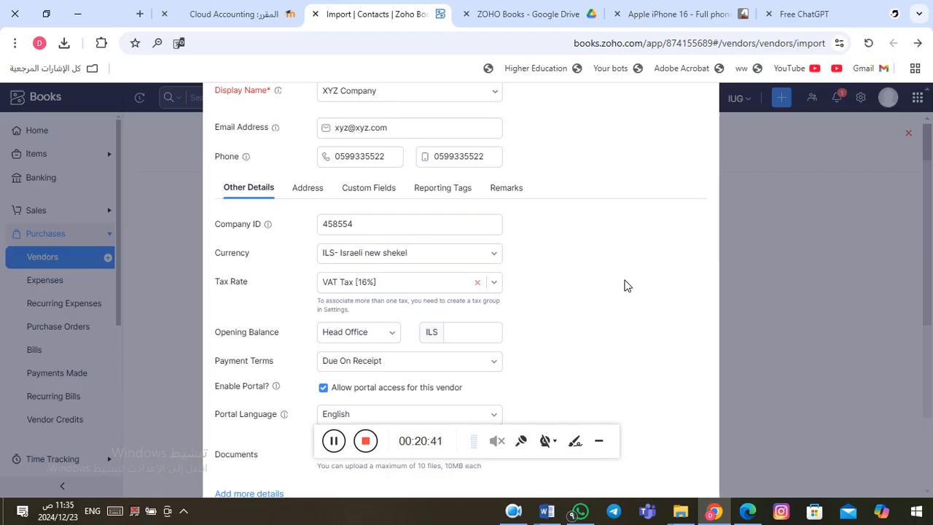
{"action": "scroll", "coordinate": [627, 286], "scroll_direction": "down", "scroll_amount": 2}
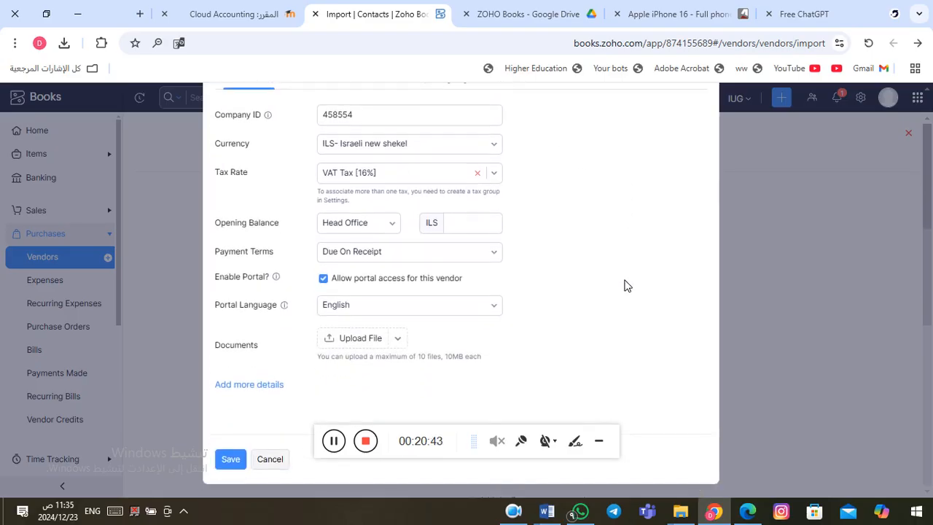
{"action": "scroll", "coordinate": [627, 286], "scroll_direction": "up", "scroll_amount": 3}
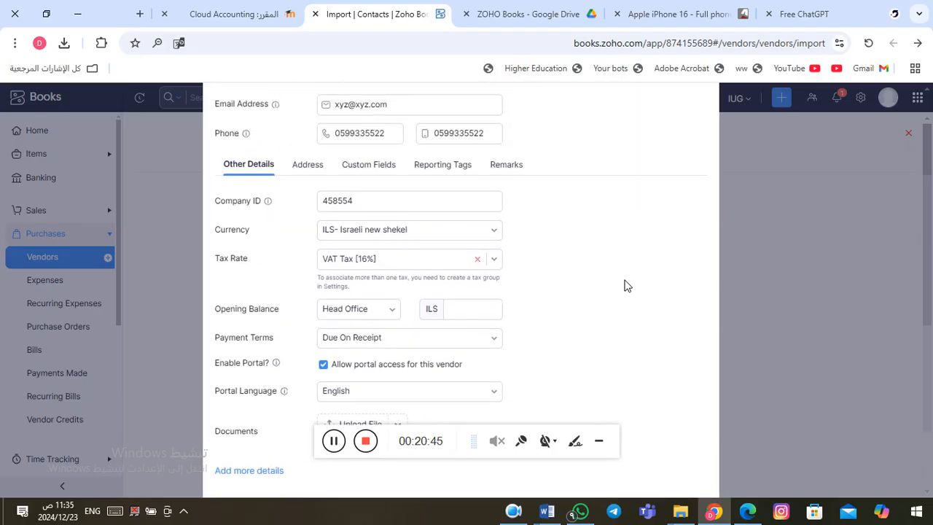
{"action": "scroll", "coordinate": [627, 286], "scroll_direction": "up", "scroll_amount": 1}
{"action": "scroll", "coordinate": [627, 286], "scroll_direction": "down", "scroll_amount": 4}
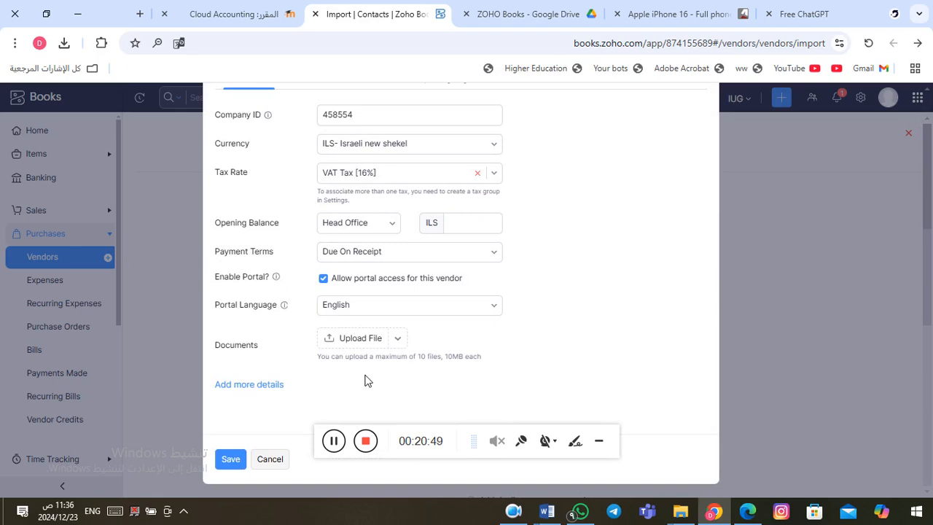
Step: Save XYZ Company as a vendor, then open its record and Comments from the Vendors list
{"action": "left_click", "coordinate": [230, 461]}
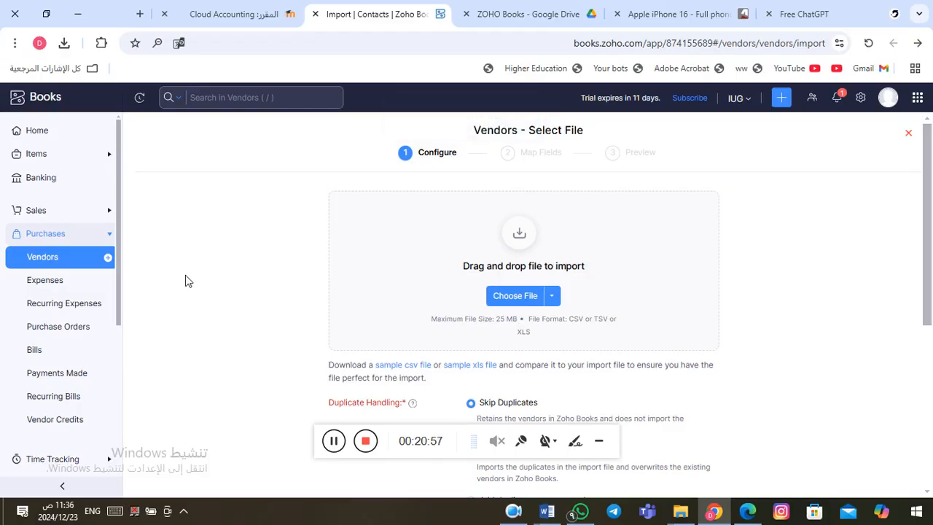
{"action": "left_click", "coordinate": [40, 266]}
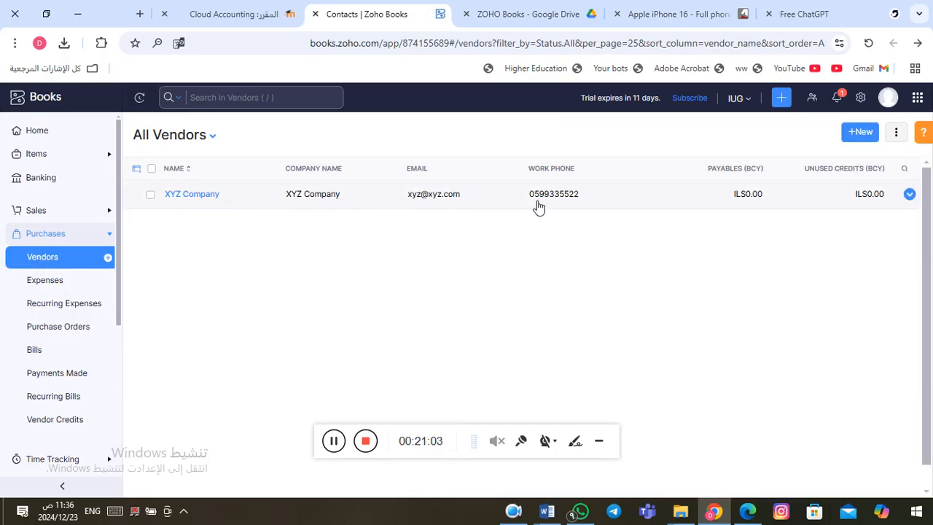
{"action": "left_click", "coordinate": [260, 198]}
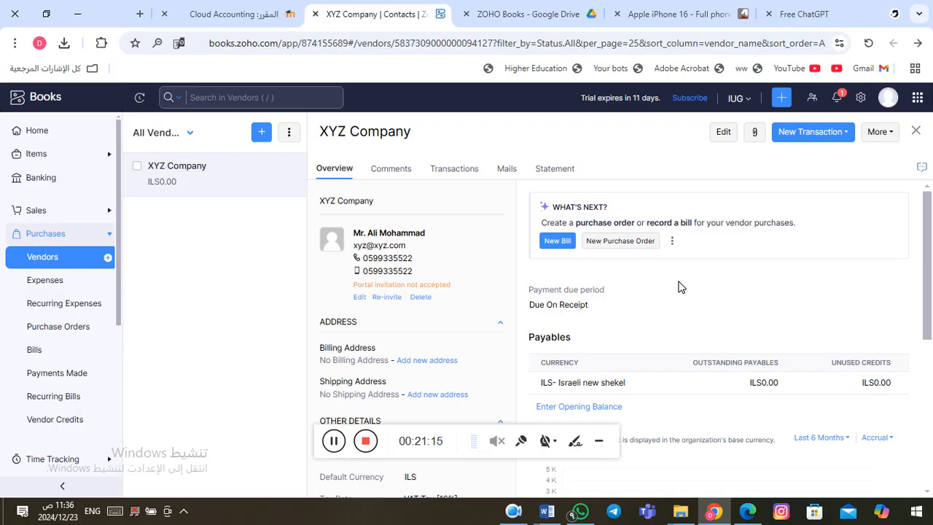
{"action": "left_click", "coordinate": [394, 173]}
Step: Browse XYZ Company's Transactions and Mails, then review its 01–31 Dec 2024 statement
{"action": "left_click", "coordinate": [463, 174]}
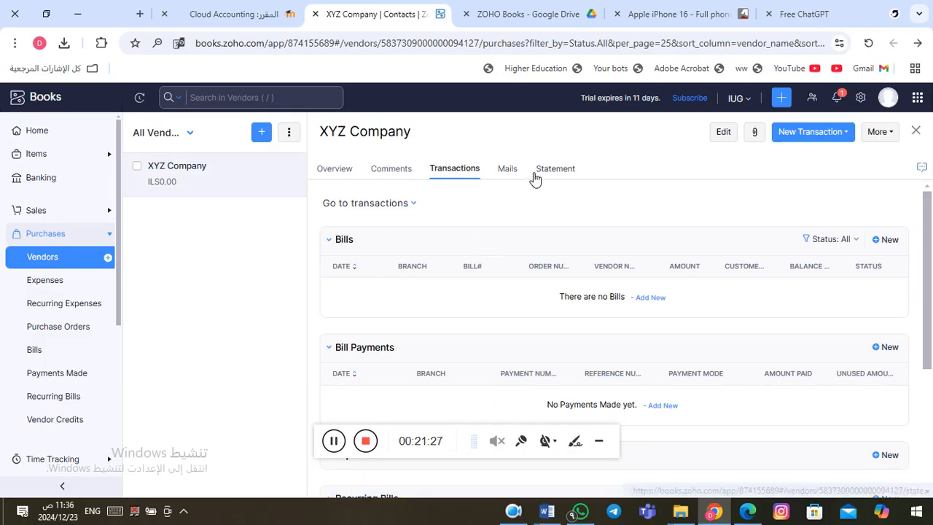
{"action": "left_click", "coordinate": [506, 169]}
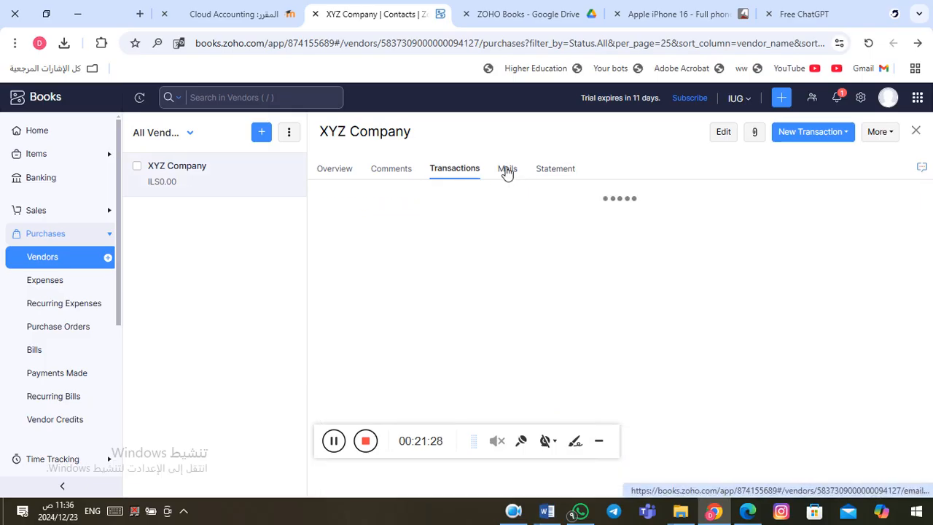
{"action": "left_click", "coordinate": [558, 173]}
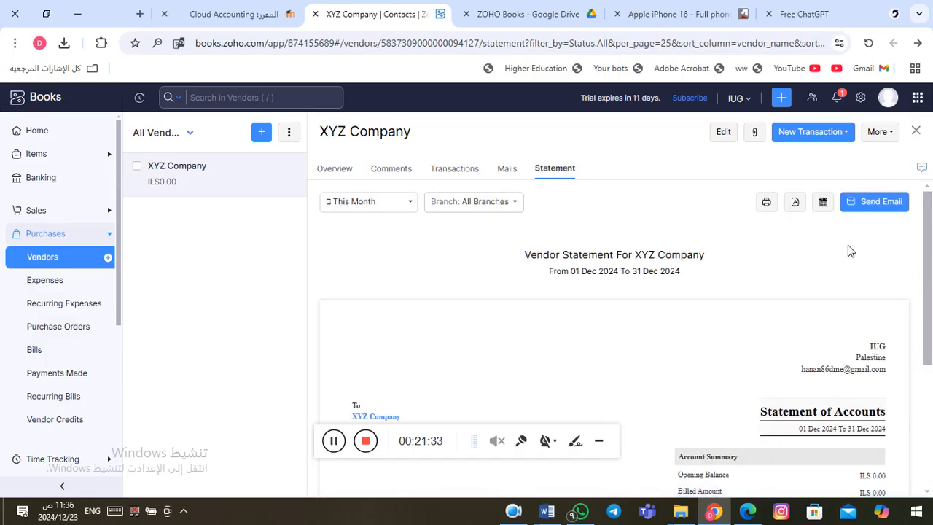
{"action": "left_click_drag", "start_coordinate": [931, 276], "coordinate": [930, 340]}
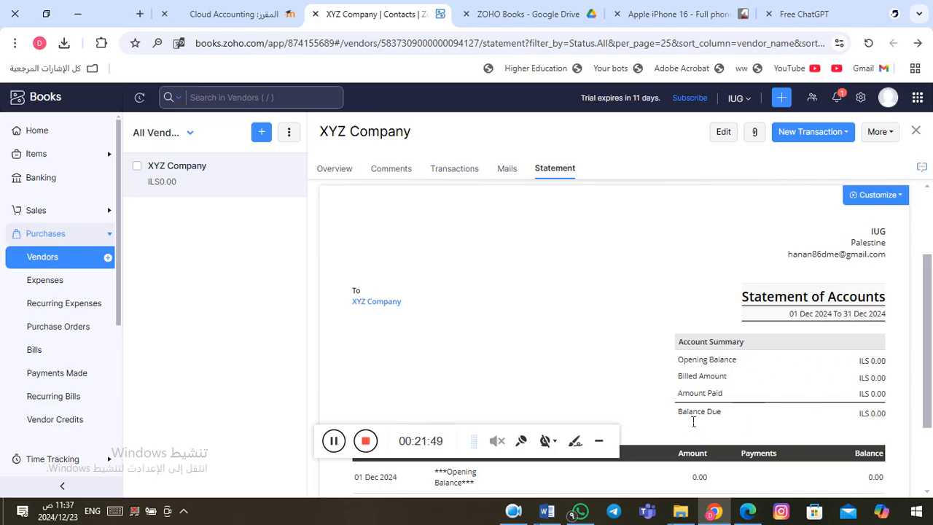
{"action": "left_click_drag", "start_coordinate": [929, 332], "coordinate": [927, 247]}
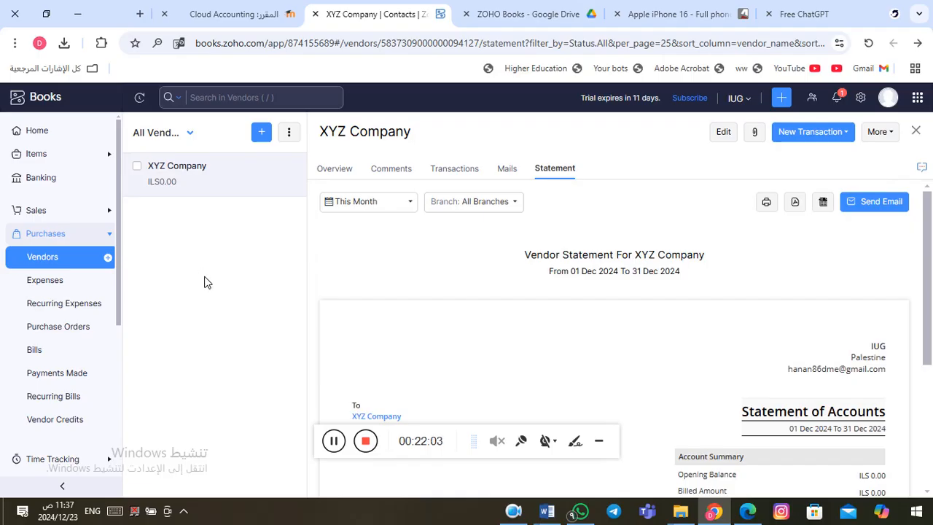
Step: Switch from Purchases to Sales and start a new Business customer in ILS
{"action": "left_click", "coordinate": [75, 257]}
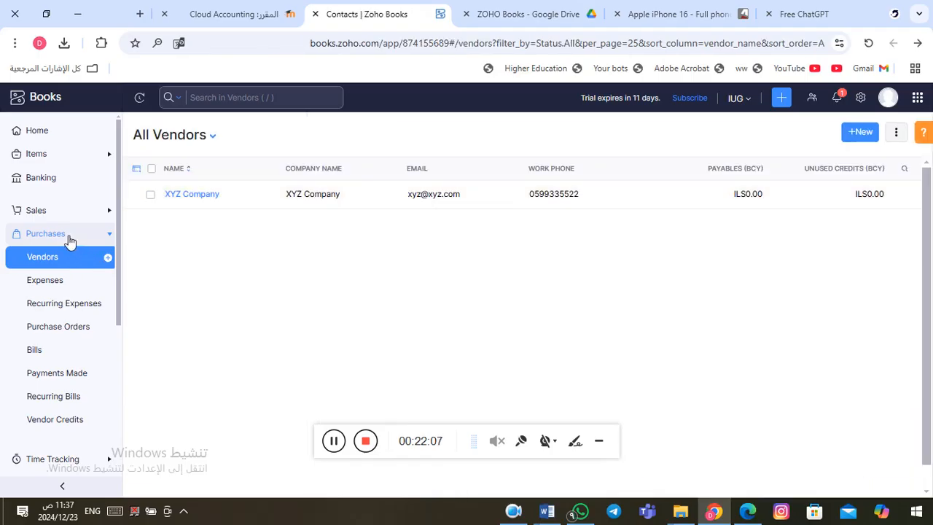
{"action": "left_click", "coordinate": [69, 239]}
{"action": "left_click", "coordinate": [69, 238]}
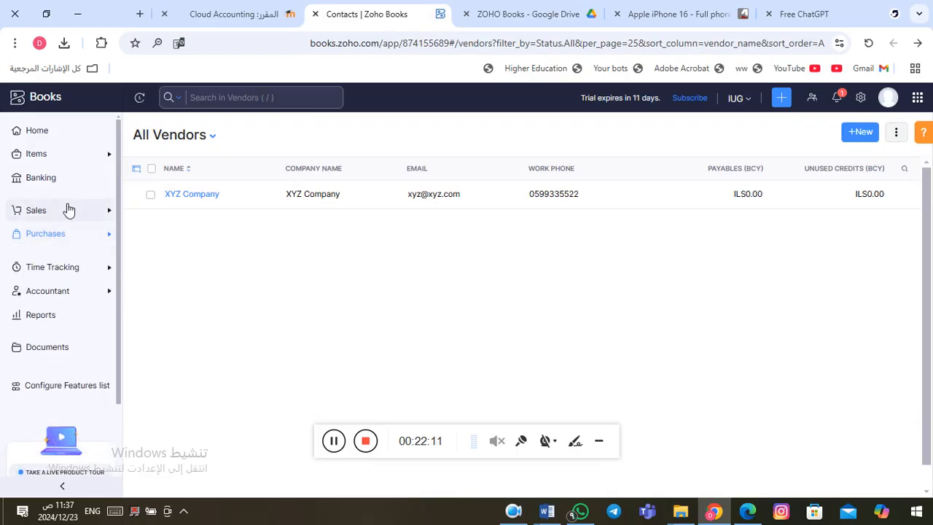
{"action": "left_click", "coordinate": [67, 210]}
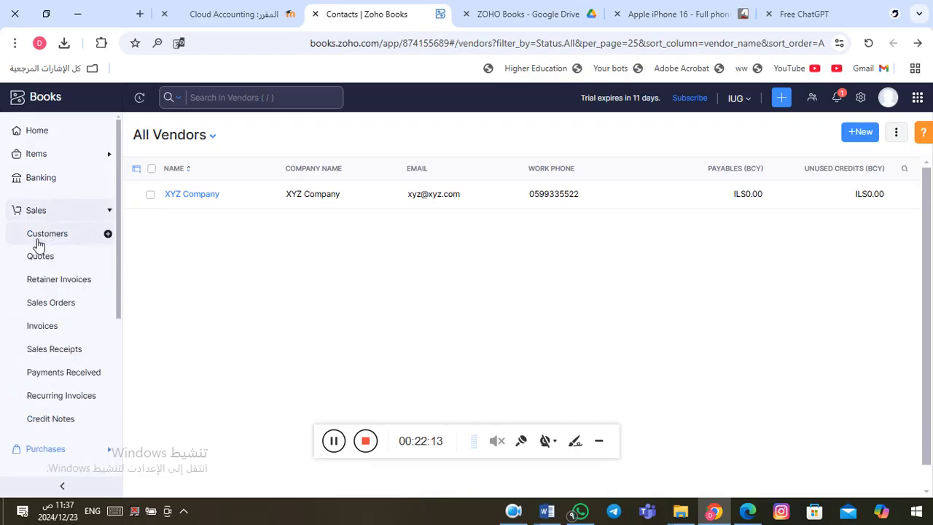
{"action": "left_click", "coordinate": [109, 235]}
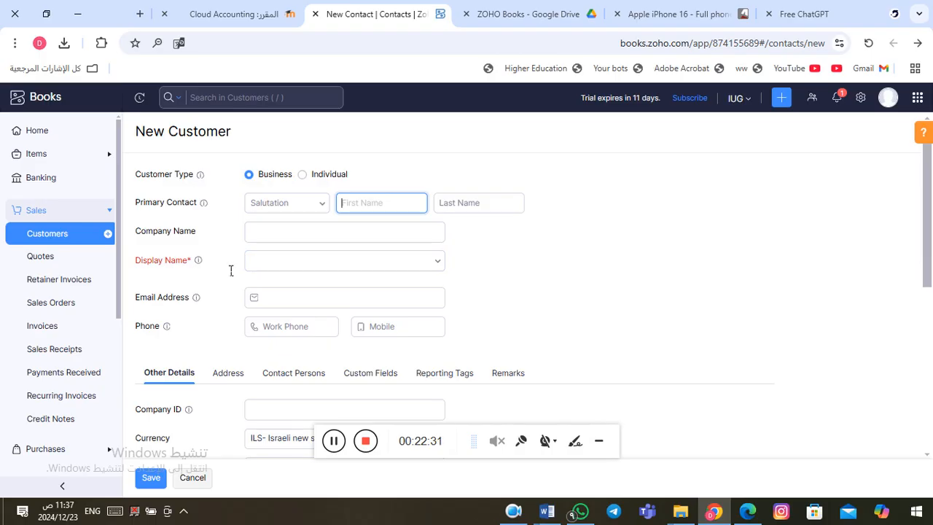
{"action": "left_click", "coordinate": [610, 330]}
Step: Enter ABC Compahy as the customer's company name and display name
{"action": "left_click", "coordinate": [309, 264]}
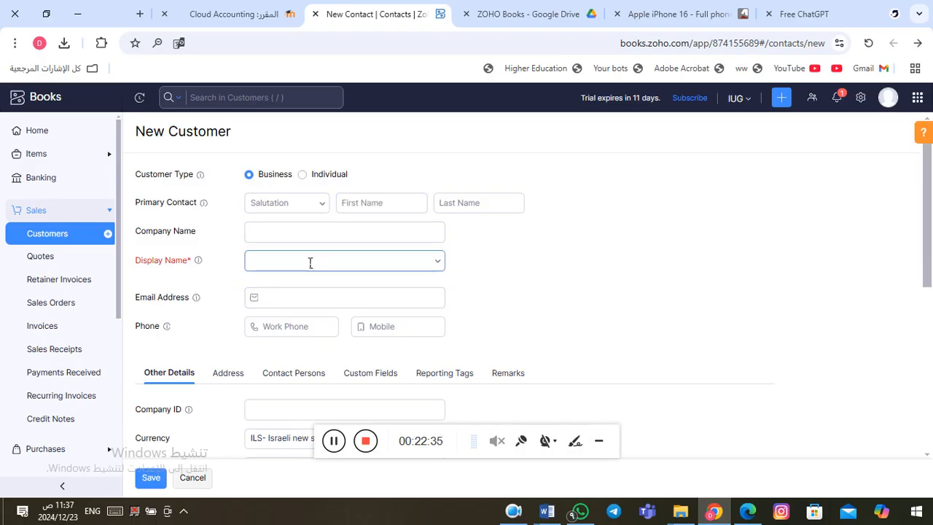
{"action": "left_click", "coordinate": [288, 242]}
{"action": "left_click", "coordinate": [280, 260]}
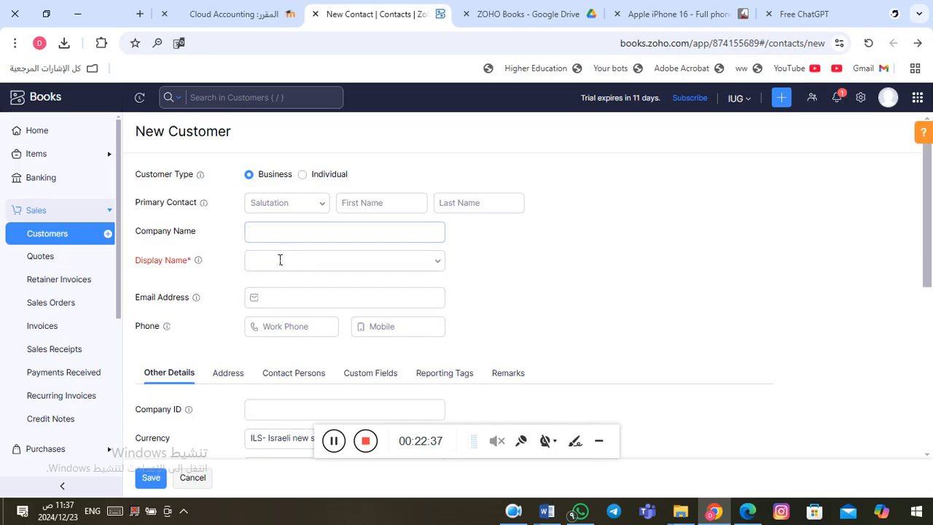
{"action": "left_click", "coordinate": [300, 239]}
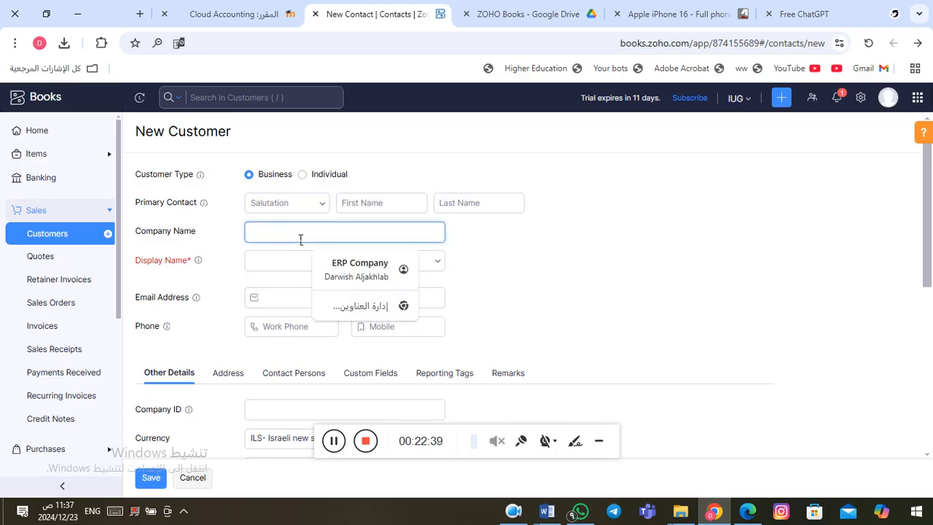
{"action": "type", "text": "ABC Compahy"}
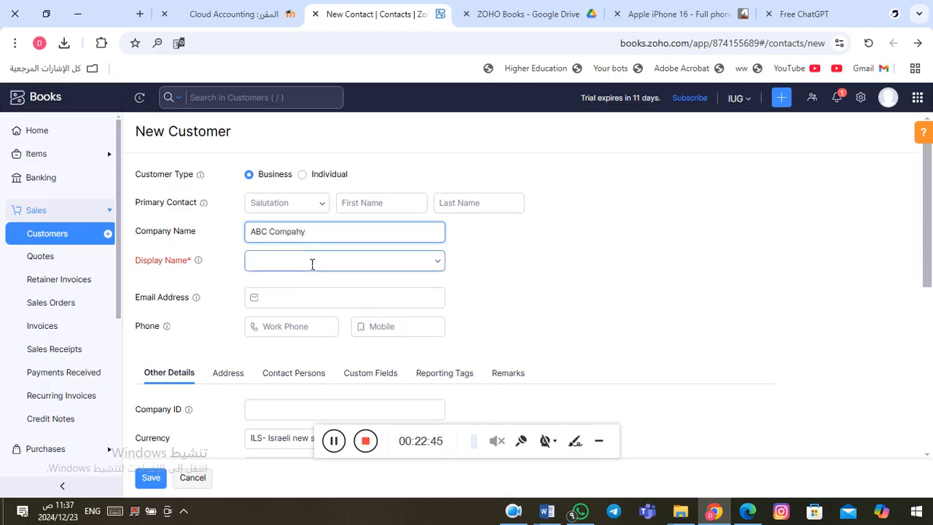
{"action": "left_click", "coordinate": [312, 264]}
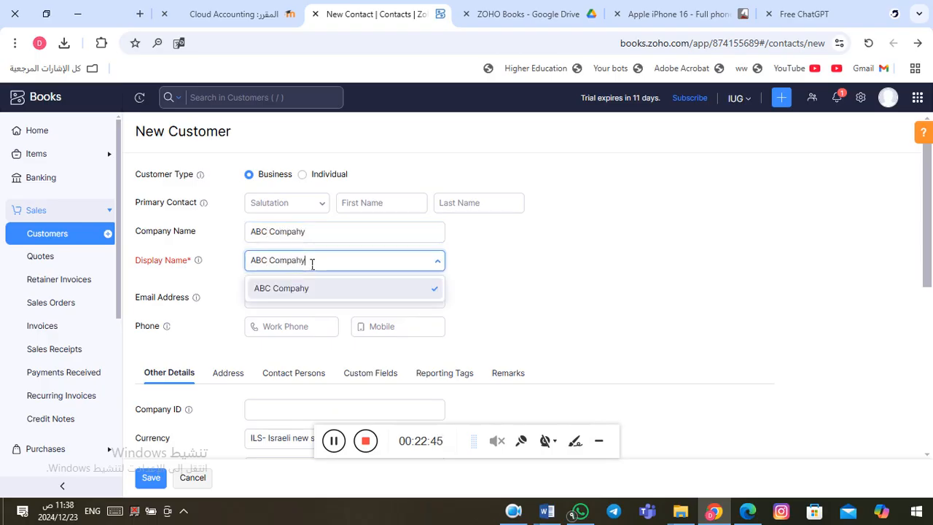
{"action": "left_click", "coordinate": [296, 289]}
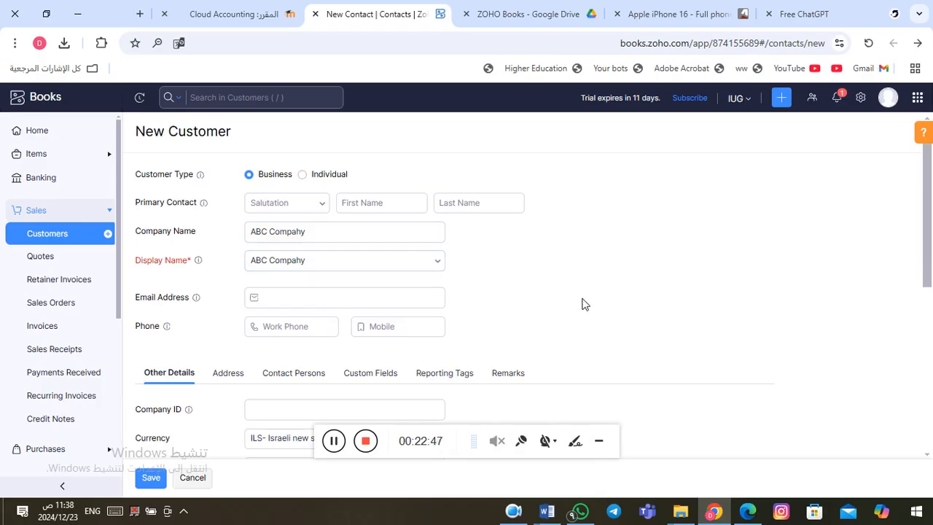
Step: Review the Address, Contact Persons, Custom Fields and Reporting Tags tabs, then save the customer
{"action": "scroll", "coordinate": [582, 304], "scroll_direction": "down", "scroll_amount": 3}
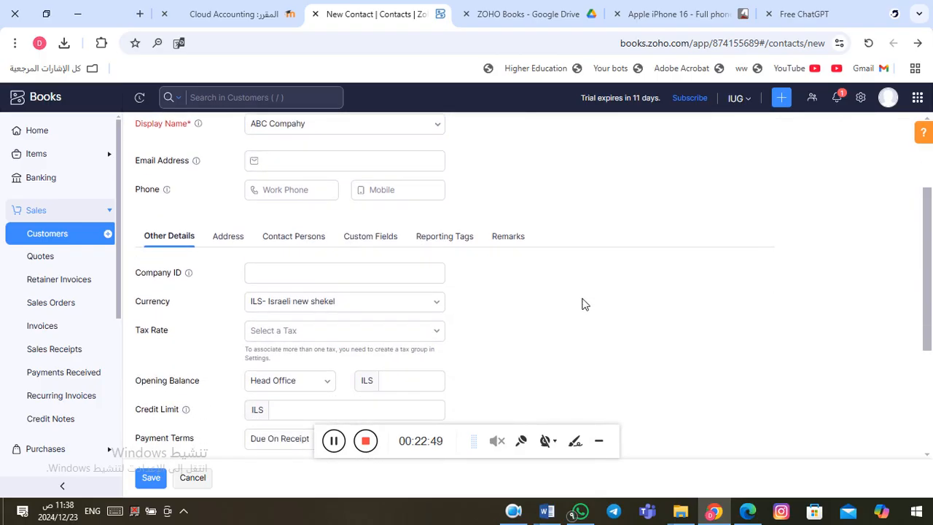
{"action": "scroll", "coordinate": [582, 304], "scroll_direction": "down", "scroll_amount": 2}
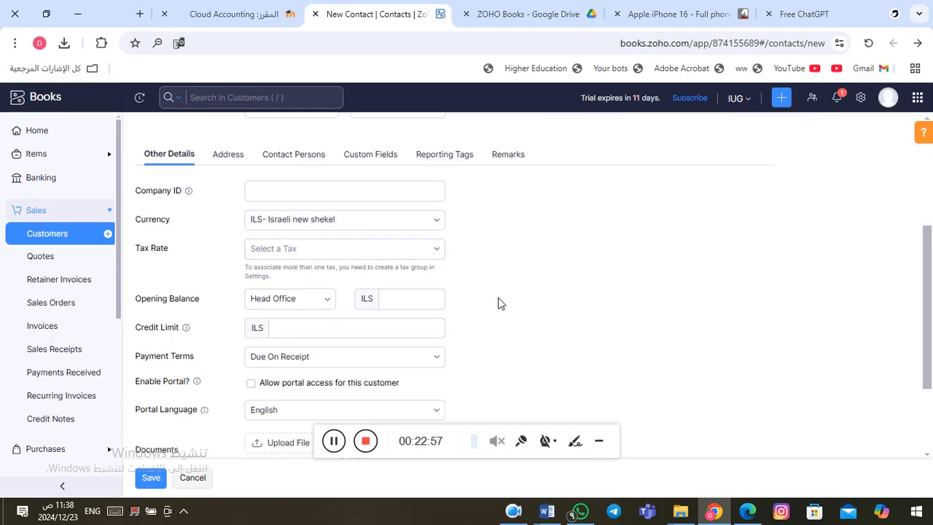
{"action": "scroll", "coordinate": [500, 303], "scroll_direction": "down", "scroll_amount": 2}
{"action": "scroll", "coordinate": [500, 303], "scroll_direction": "up", "scroll_amount": 1}
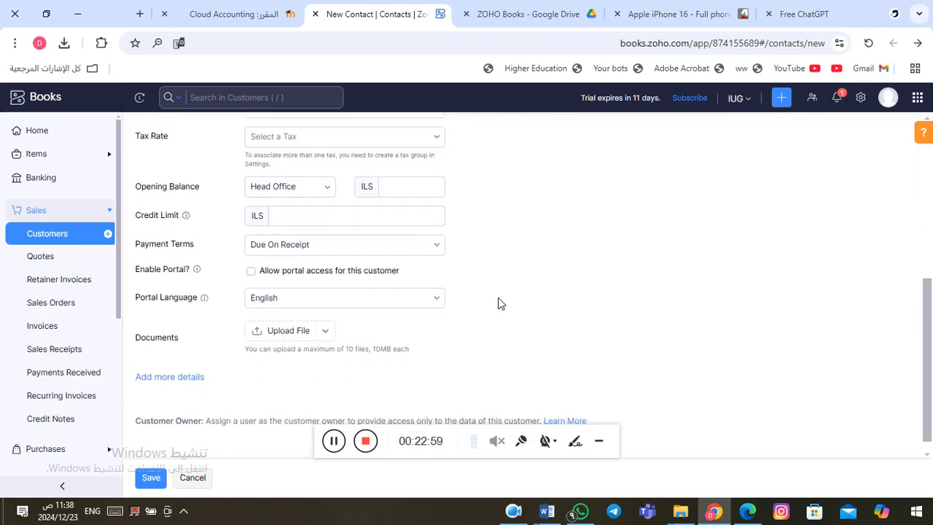
{"action": "scroll", "coordinate": [501, 303], "scroll_direction": "up", "scroll_amount": 3}
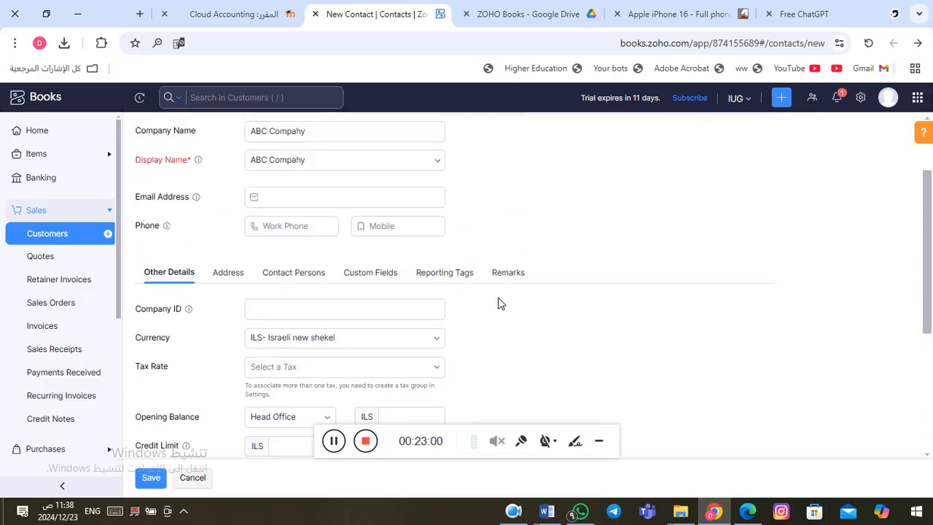
{"action": "left_click", "coordinate": [227, 277]}
{"action": "left_click", "coordinate": [289, 282]}
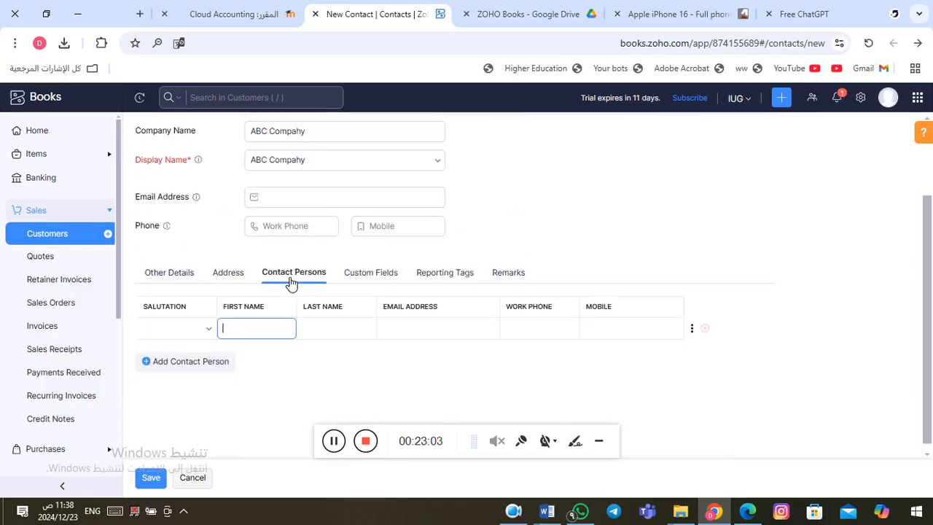
{"action": "left_click", "coordinate": [384, 280]}
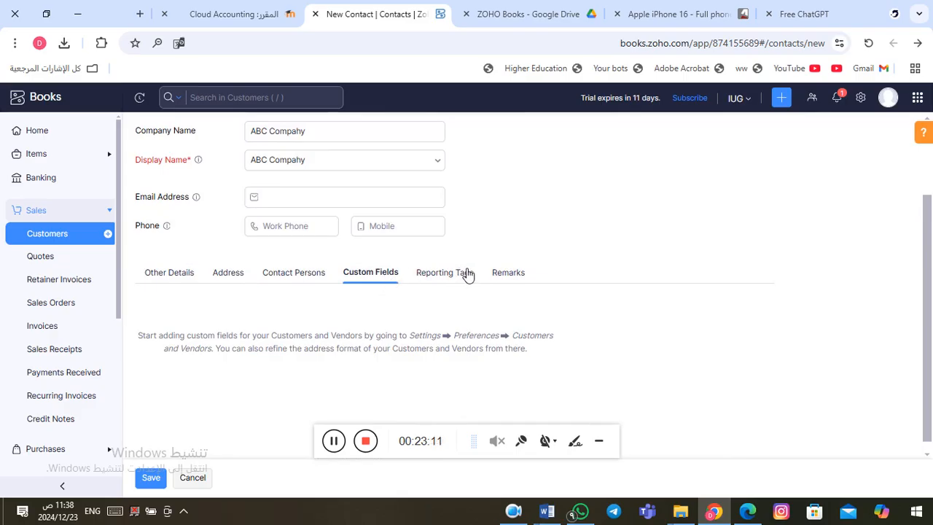
{"action": "left_click", "coordinate": [447, 277]}
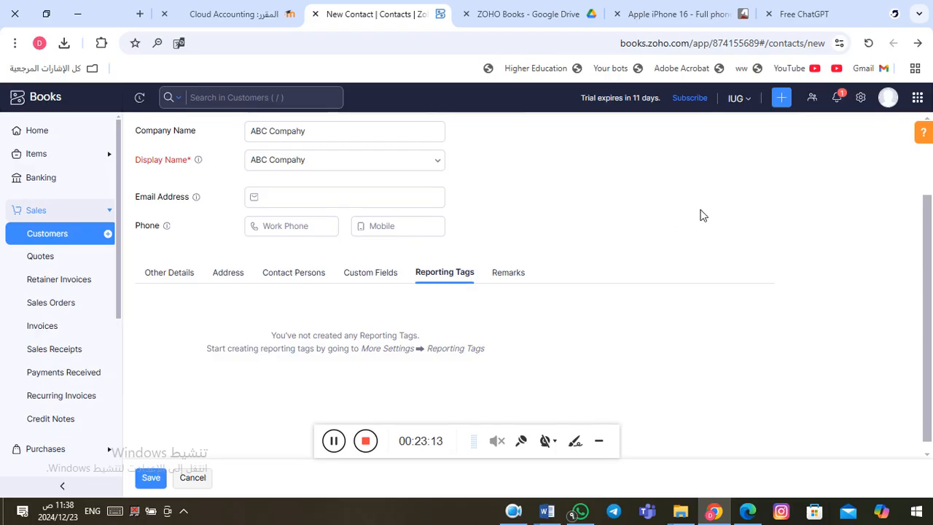
{"action": "left_click_drag", "start_coordinate": [931, 227], "coordinate": [931, 292]}
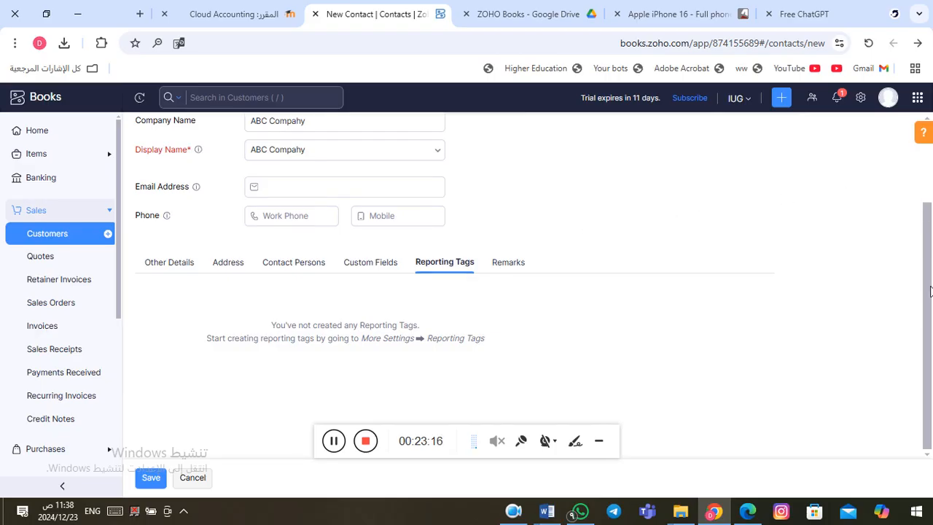
{"action": "left_click", "coordinate": [152, 478]}
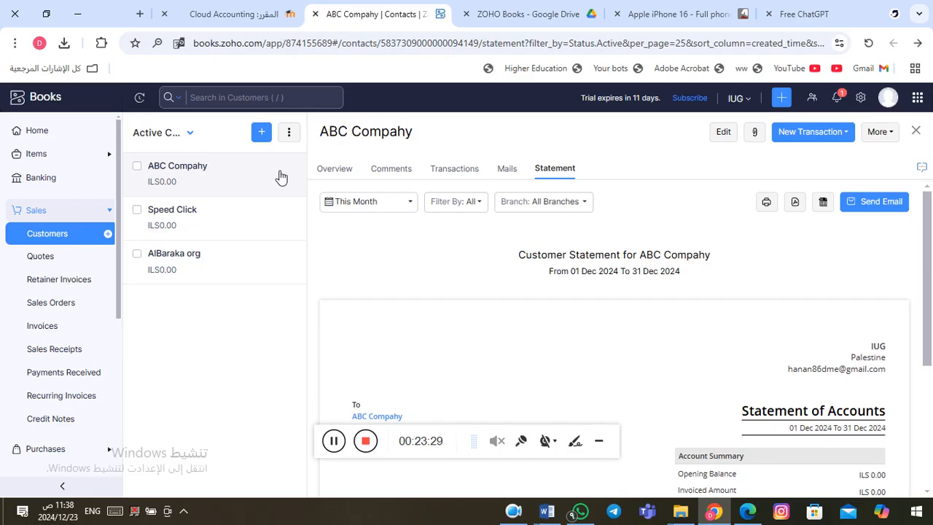
Step: Review ABC Compahy's Overview, Comments and empty Transactions, then return to the Word notes
{"action": "left_click", "coordinate": [345, 175]}
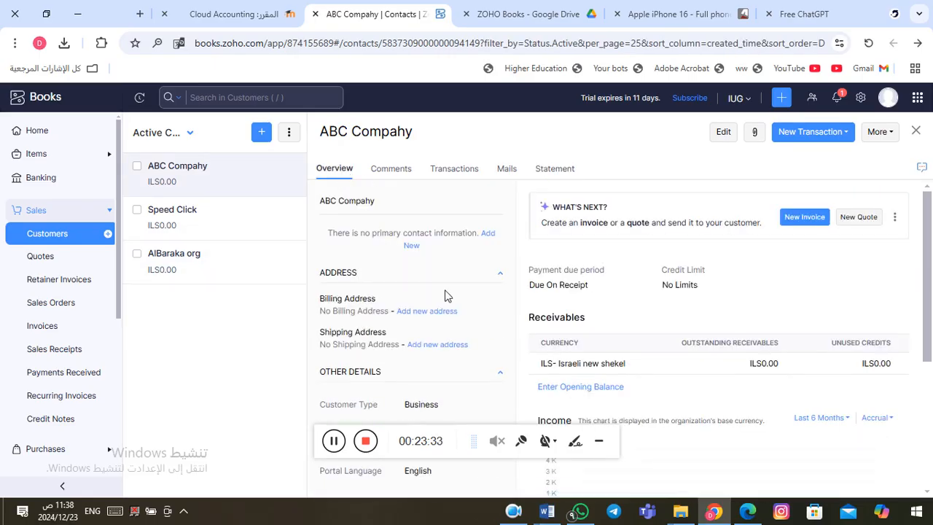
{"action": "left_click", "coordinate": [393, 169]}
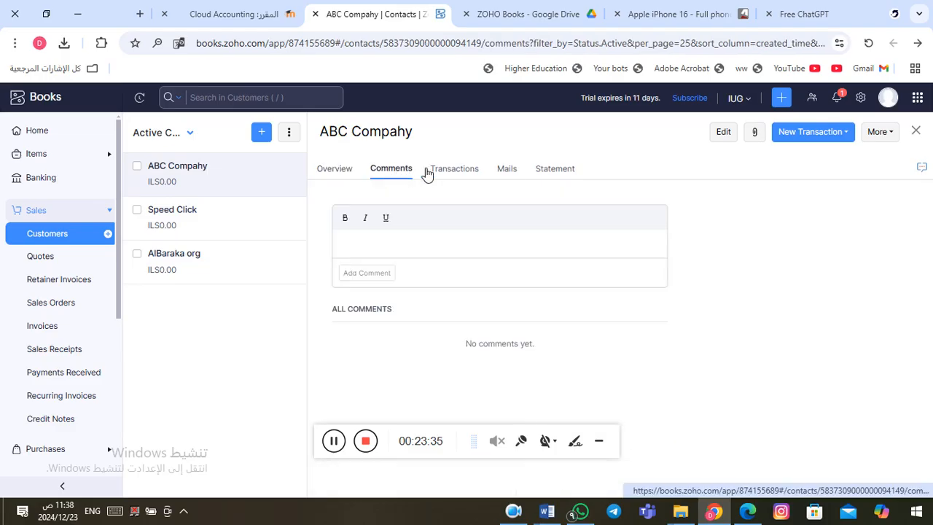
{"action": "left_click", "coordinate": [455, 170]}
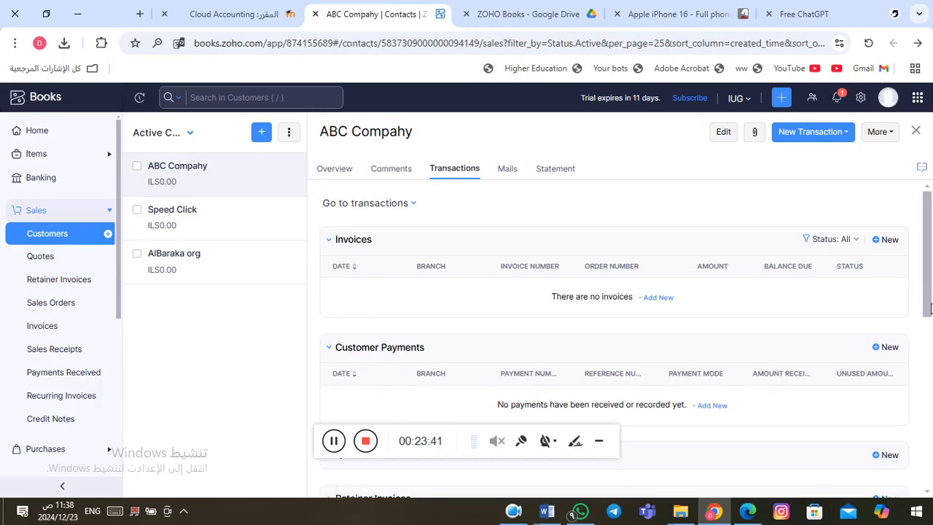
{"action": "left_click_drag", "start_coordinate": [928, 302], "coordinate": [931, 423]}
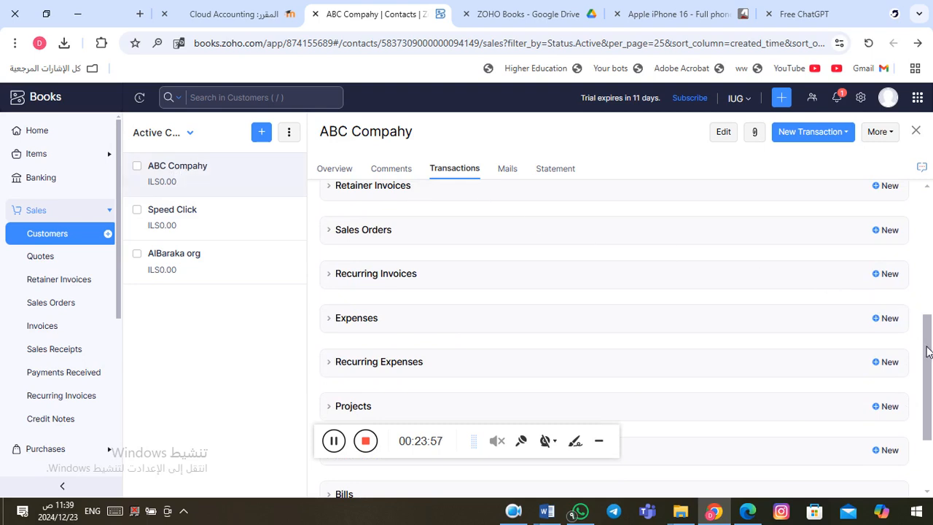
{"action": "left_click_drag", "start_coordinate": [929, 352], "coordinate": [910, 314]}
{"action": "scroll", "coordinate": [906, 287], "scroll_direction": "up", "scroll_amount": 1}
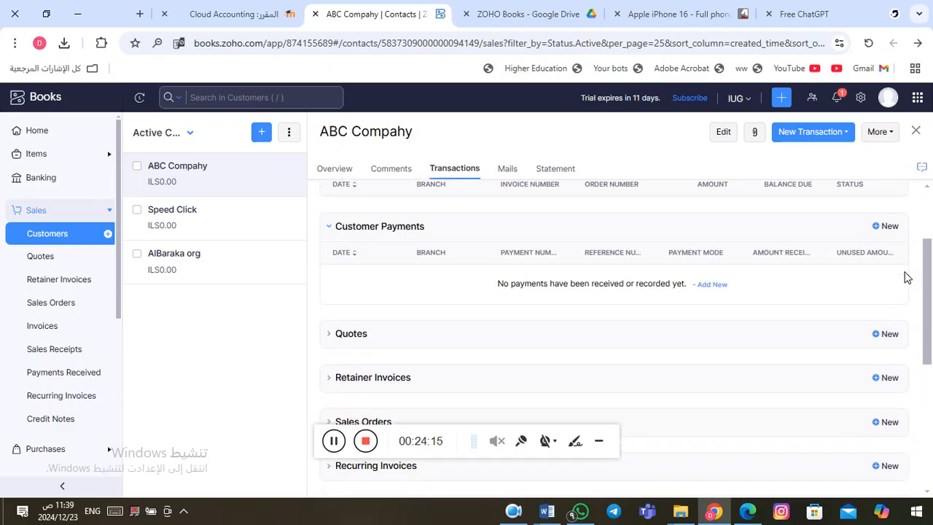
{"action": "scroll", "coordinate": [907, 270], "scroll_direction": "up", "scroll_amount": 1}
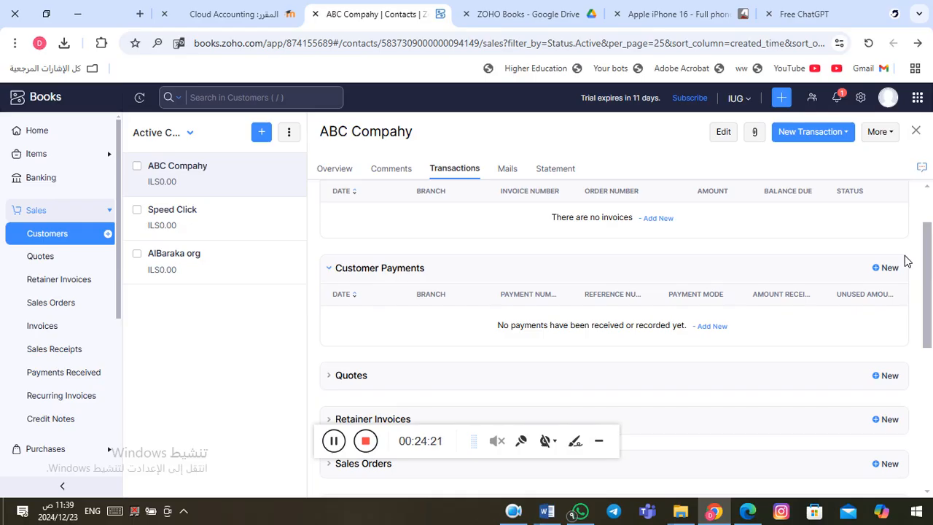
{"action": "scroll", "coordinate": [906, 252], "scroll_direction": "up", "scroll_amount": 1}
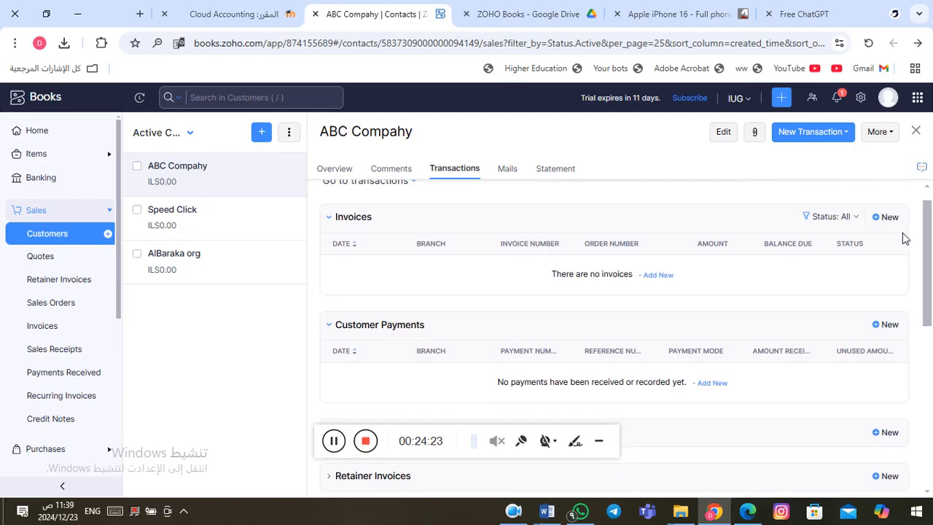
{"action": "scroll", "coordinate": [902, 226], "scroll_direction": "up", "scroll_amount": 1}
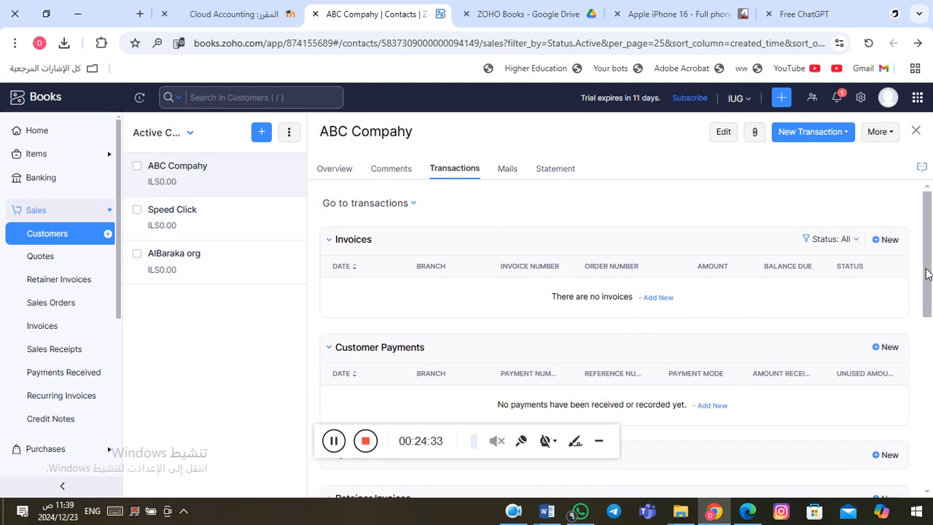
{"action": "left_click_drag", "start_coordinate": [927, 277], "coordinate": [923, 237]}
{"action": "left_click", "coordinate": [336, 446]}
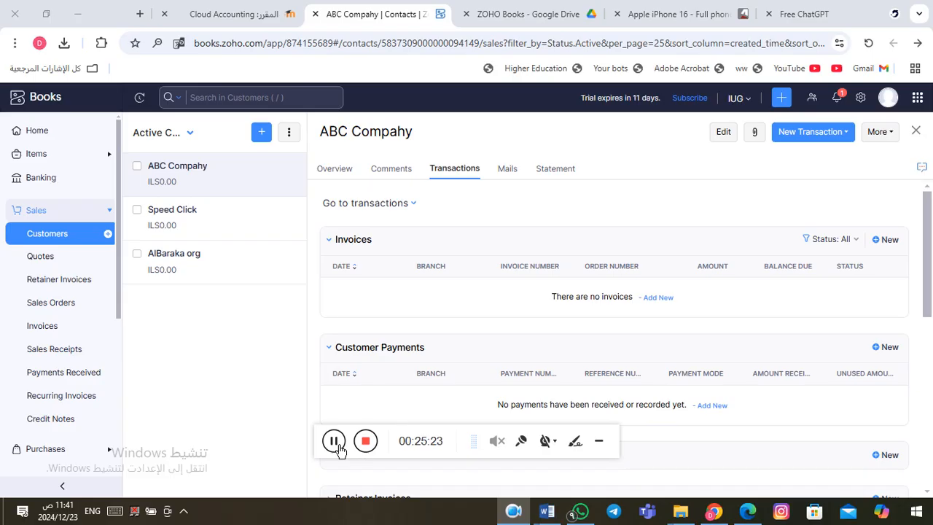
{"action": "key", "text": "alt+Tab"}
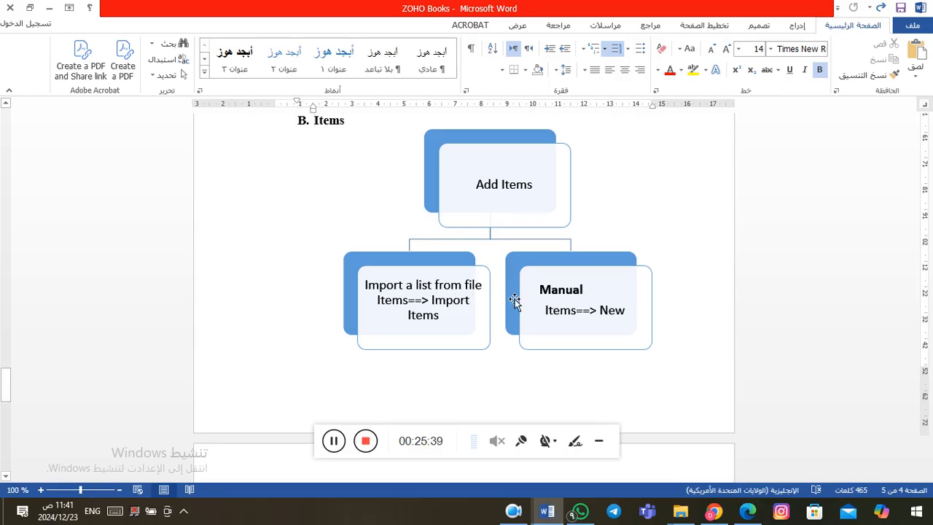
{"action": "left_click", "coordinate": [566, 290]}
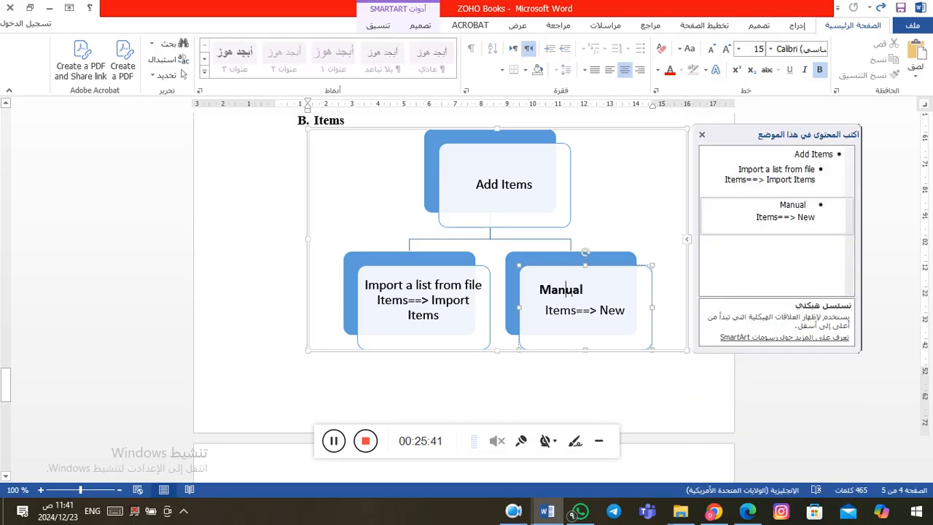
{"action": "key", "text": "alt+Tab"}
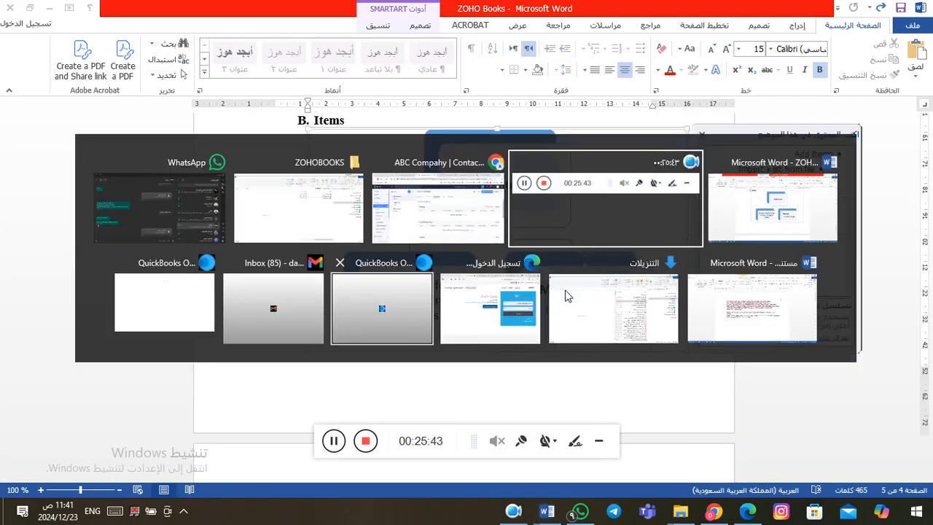
{"action": "key", "text": "alt+Tab"}
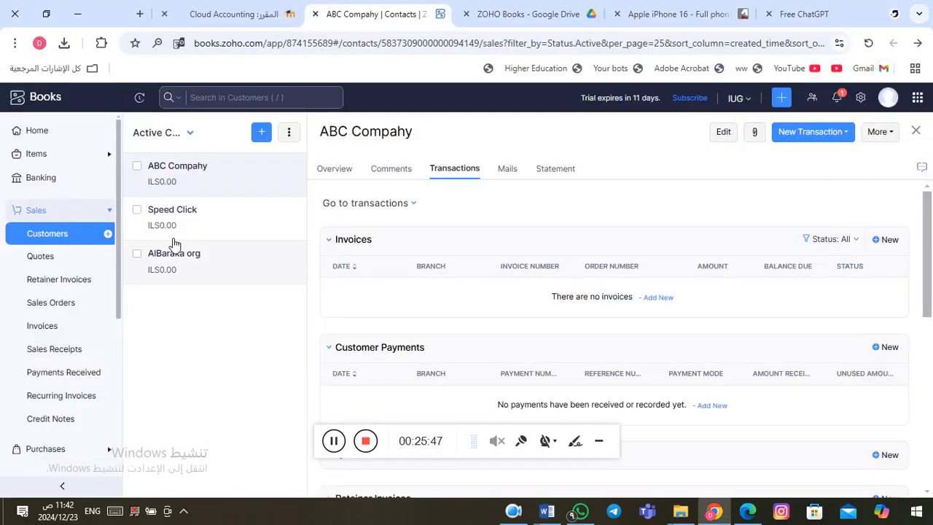
Step: From the Items list, open Import Items and download and open the sample file sample_items2 (1).csv
{"action": "left_click", "coordinate": [59, 163]}
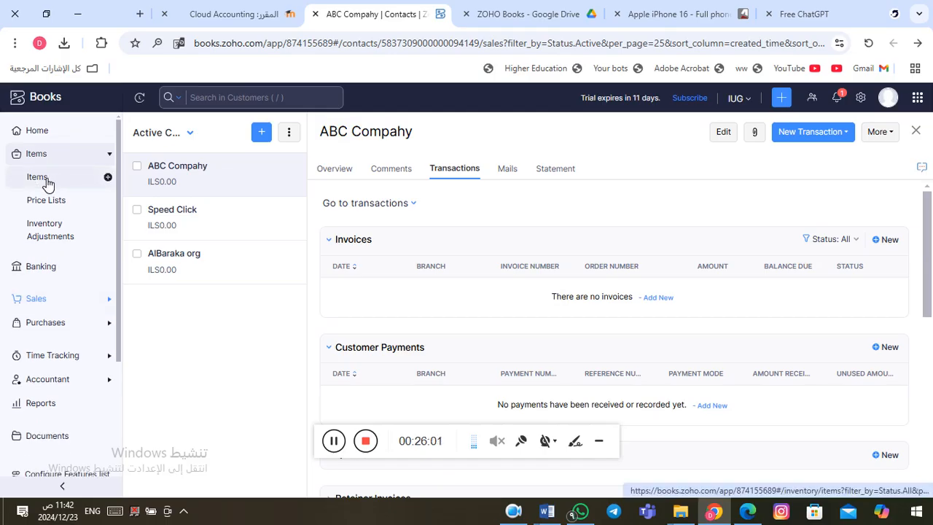
{"action": "left_click", "coordinate": [47, 183]}
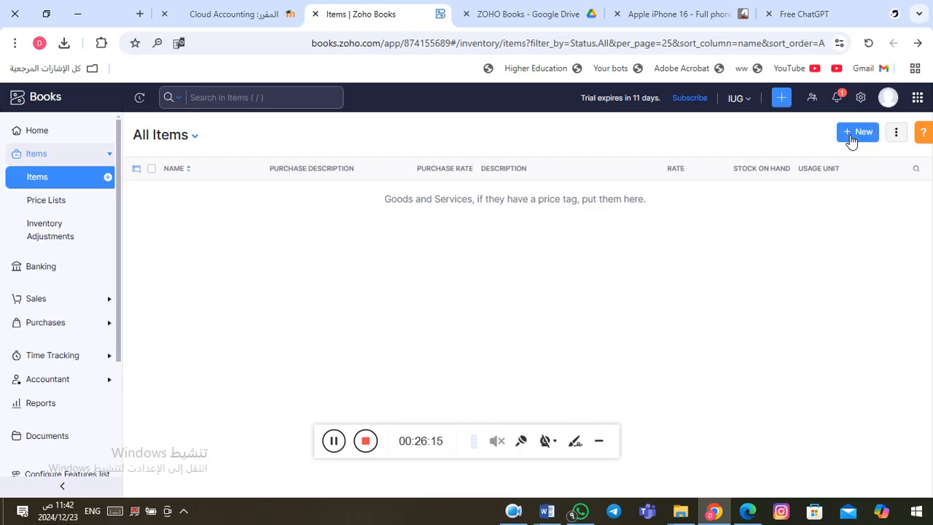
{"action": "left_click", "coordinate": [898, 135]}
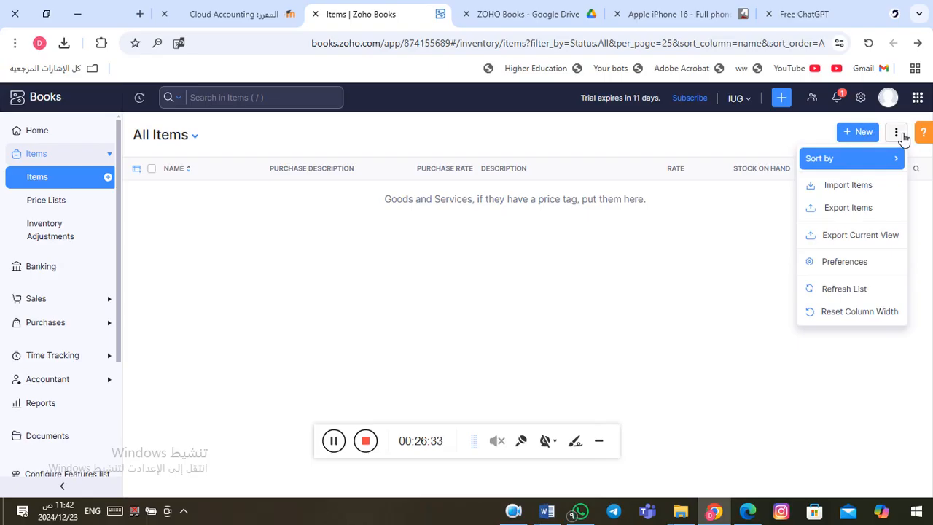
{"action": "left_click", "coordinate": [869, 187]}
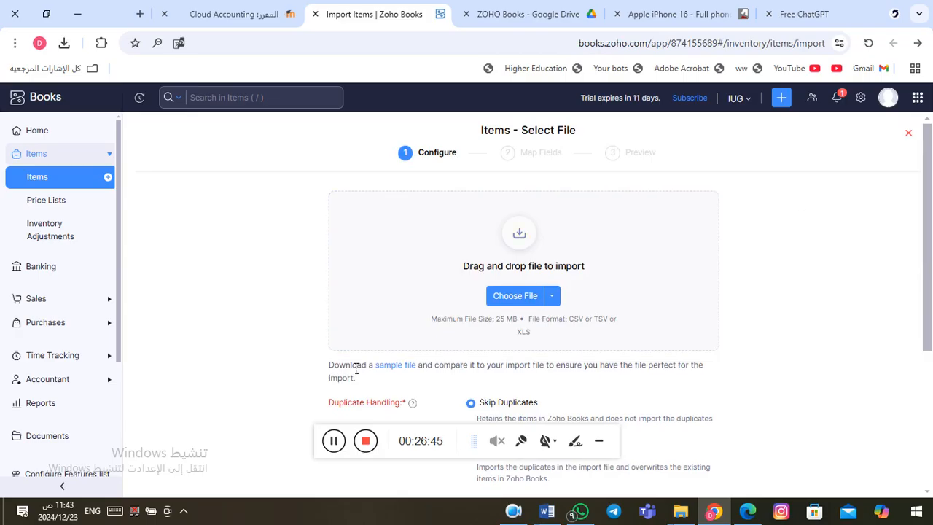
{"action": "left_click", "coordinate": [406, 372]}
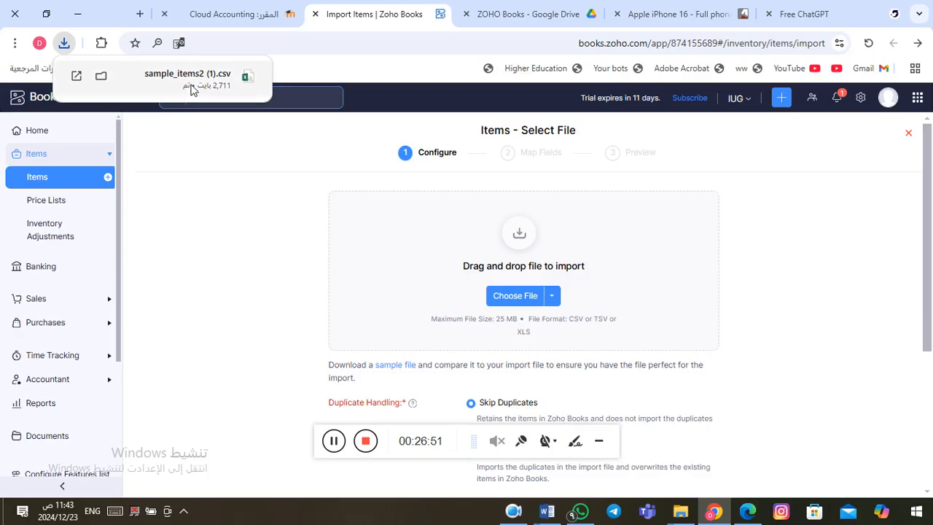
{"action": "left_click", "coordinate": [192, 93]}
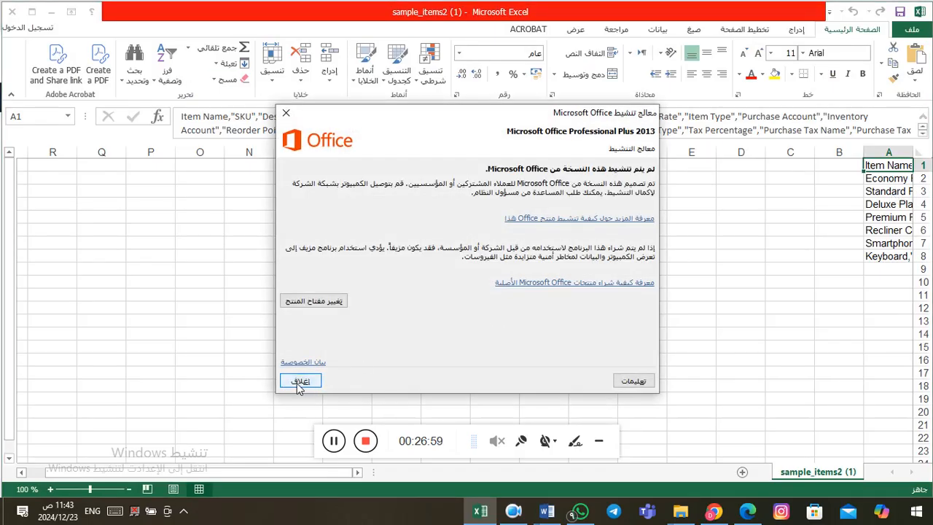
Step: Dismiss the Office notice, look over the sample items sheet, close it, and return to Zoho Books
{"action": "left_click", "coordinate": [300, 382]}
{"action": "left_click", "coordinate": [779, 235]}
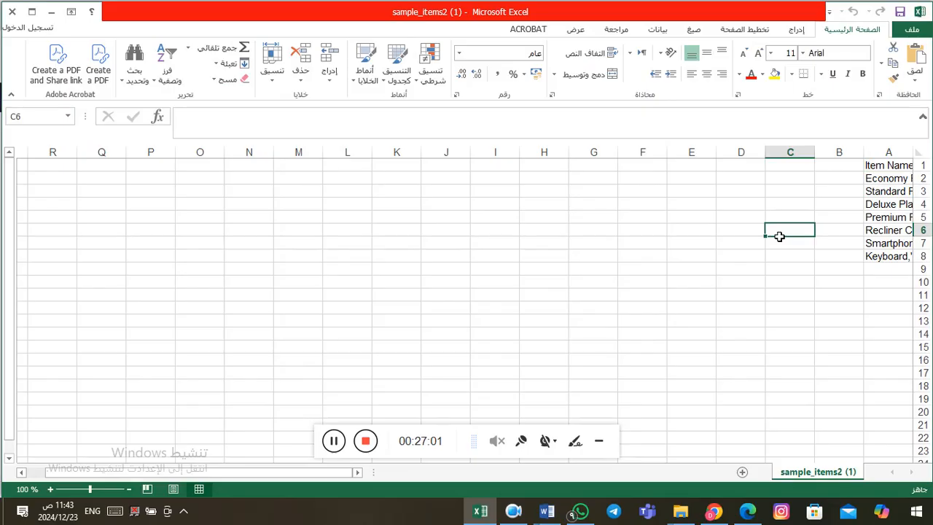
{"action": "key", "text": "ctrl+w"}
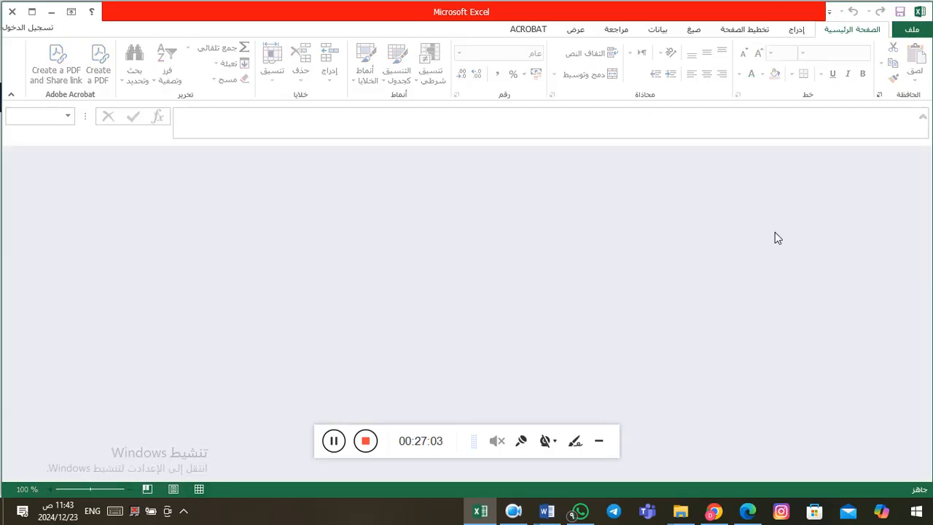
{"action": "key", "text": "alt+Tab"}
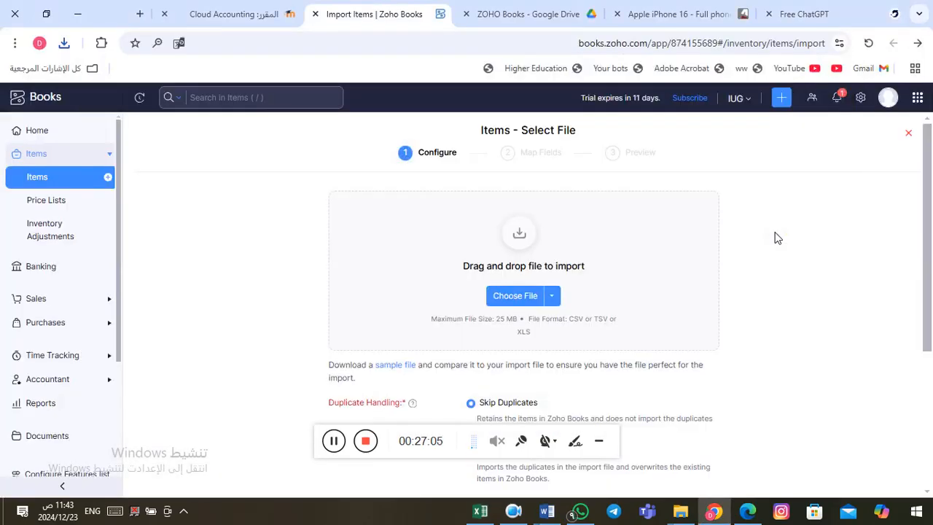
Step: Cancel choosing an import file and exit the import page back to the empty All Items list
{"action": "left_click", "coordinate": [508, 296]}
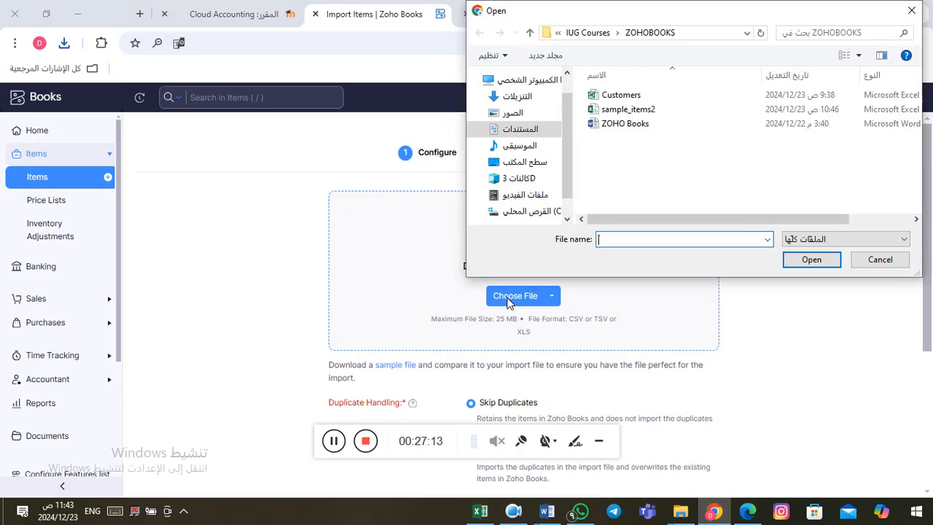
{"action": "left_click", "coordinate": [881, 261]}
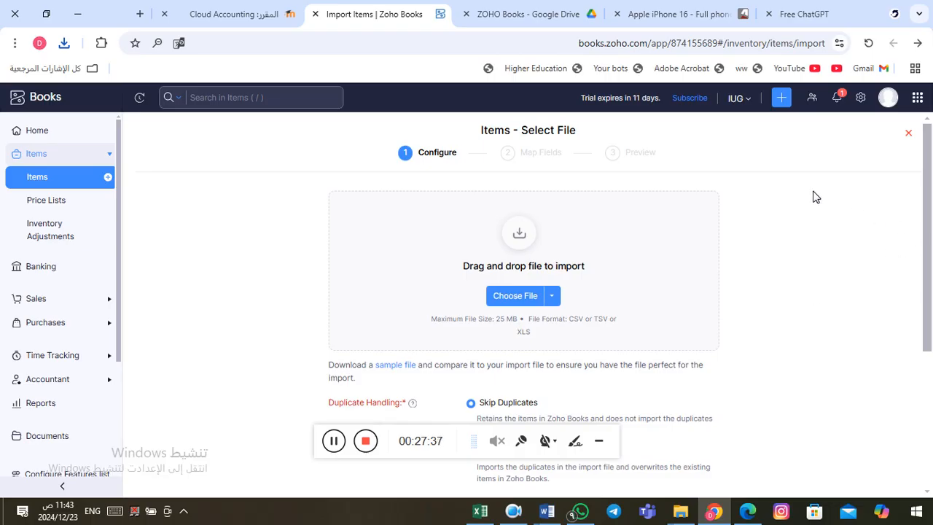
{"action": "left_click", "coordinate": [910, 136]}
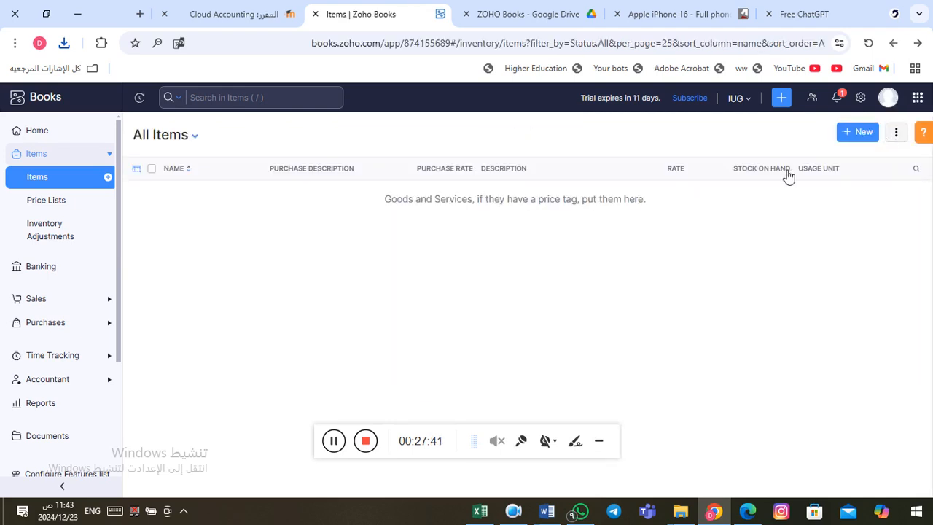
Step: Start a new Goods item named IPhone 16 Pro with unit pcs
{"action": "left_click", "coordinate": [864, 138]}
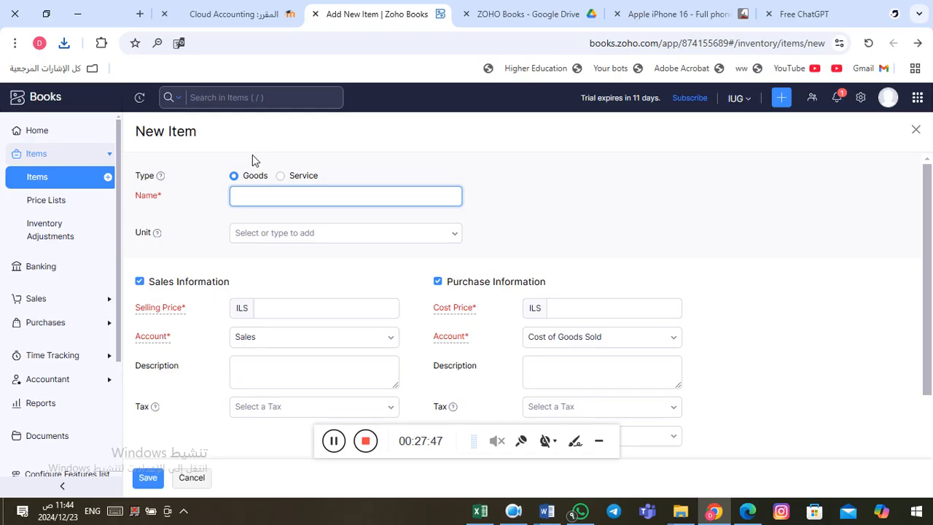
{"action": "left_click", "coordinate": [541, 189]}
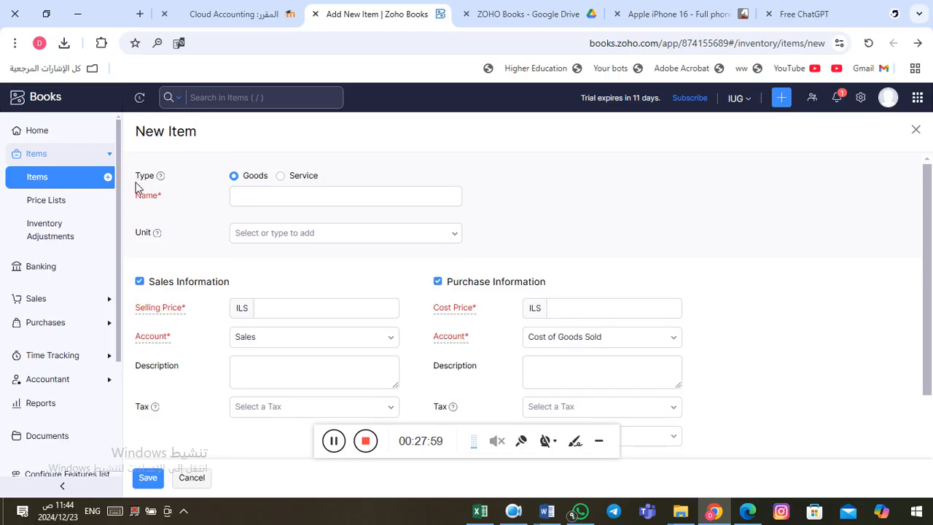
{"action": "left_click", "coordinate": [293, 190]}
{"action": "left_click", "coordinate": [292, 204]}
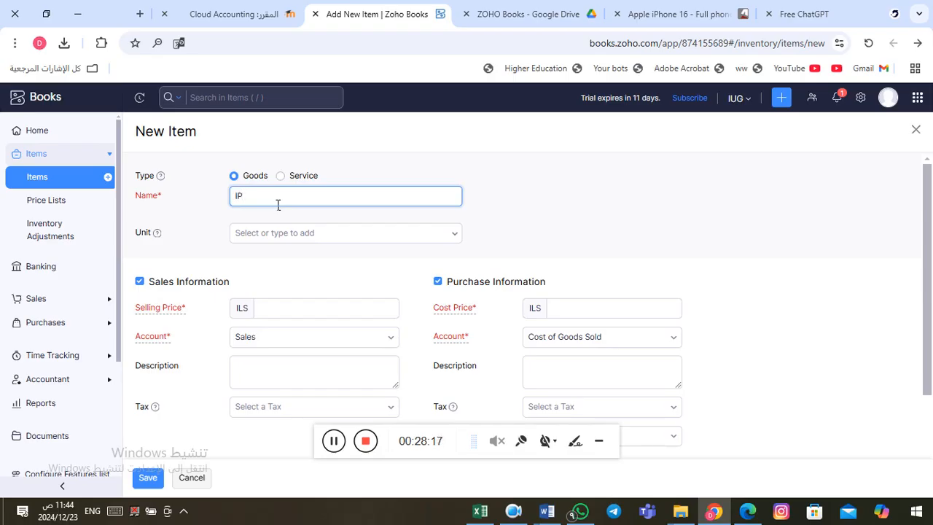
{"action": "type", "text": "IPhone"}
{"action": "type", "text": " 16r"}
{"action": "type", "text": "Pro"}
{"action": "left_click", "coordinate": [317, 234]}
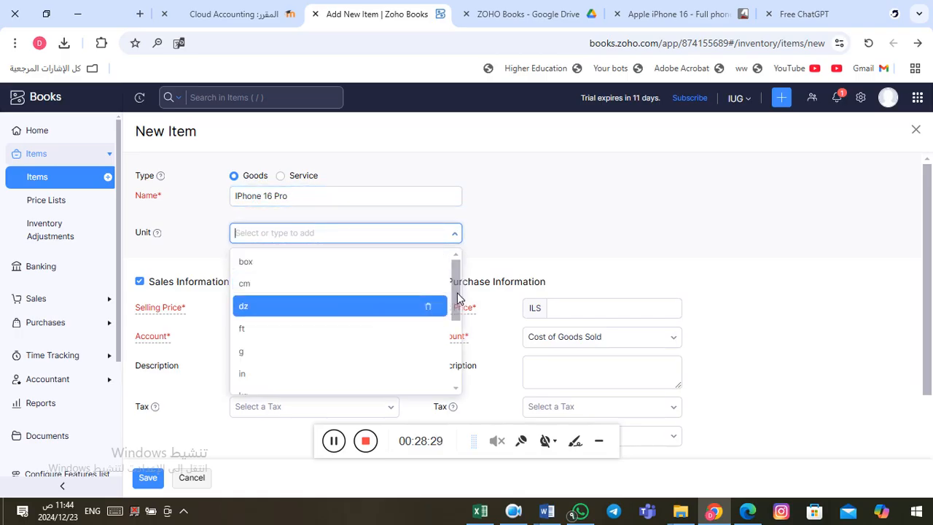
{"action": "left_click_drag", "start_coordinate": [457, 293], "coordinate": [450, 368]}
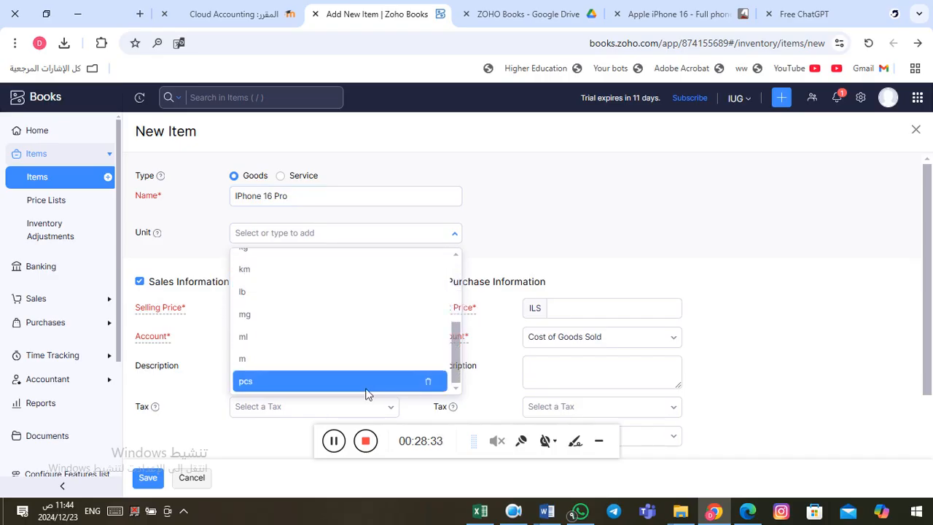
{"action": "left_click", "coordinate": [339, 382]}
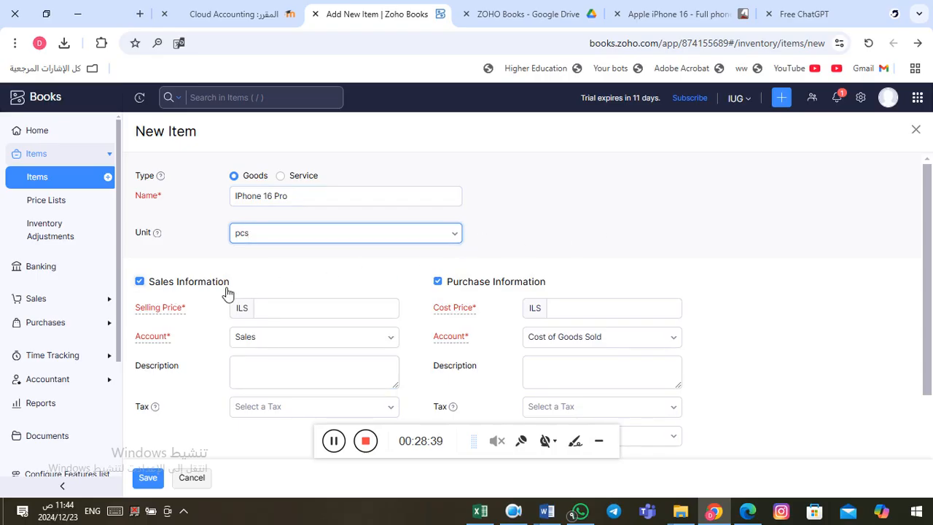
Step: Enter a selling price of 4500 and a cost price of 3800
{"action": "left_click", "coordinate": [345, 310]}
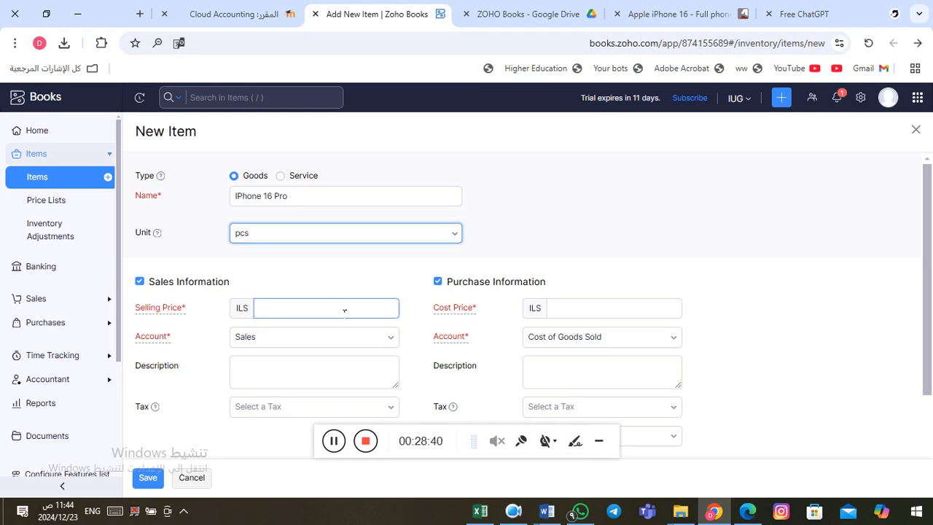
{"action": "left_click", "coordinate": [301, 303]}
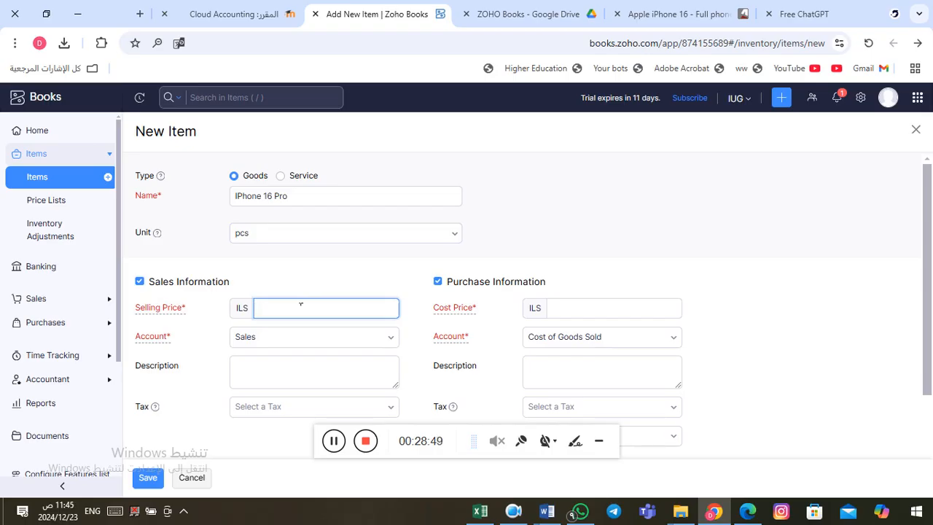
{"action": "type", "text": "4500"}
{"action": "left_click", "coordinate": [616, 313]}
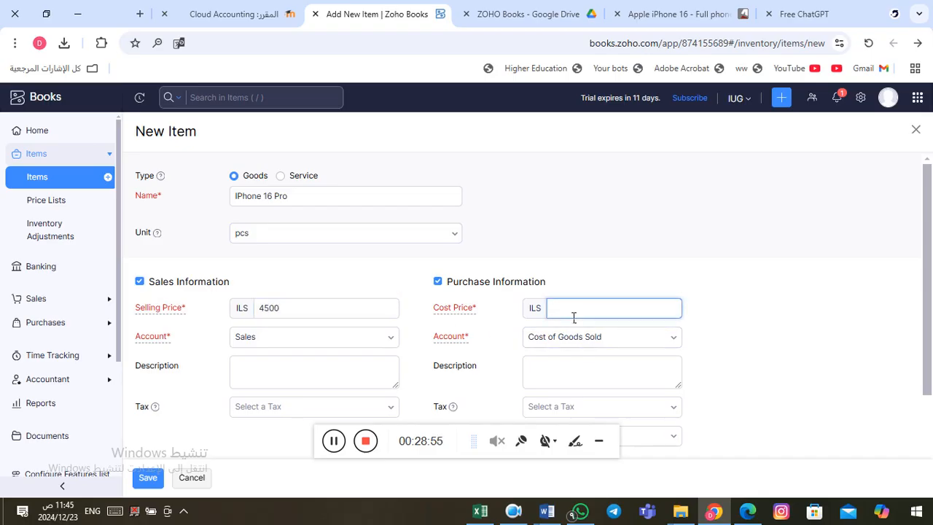
{"action": "type", "text": "3800"}
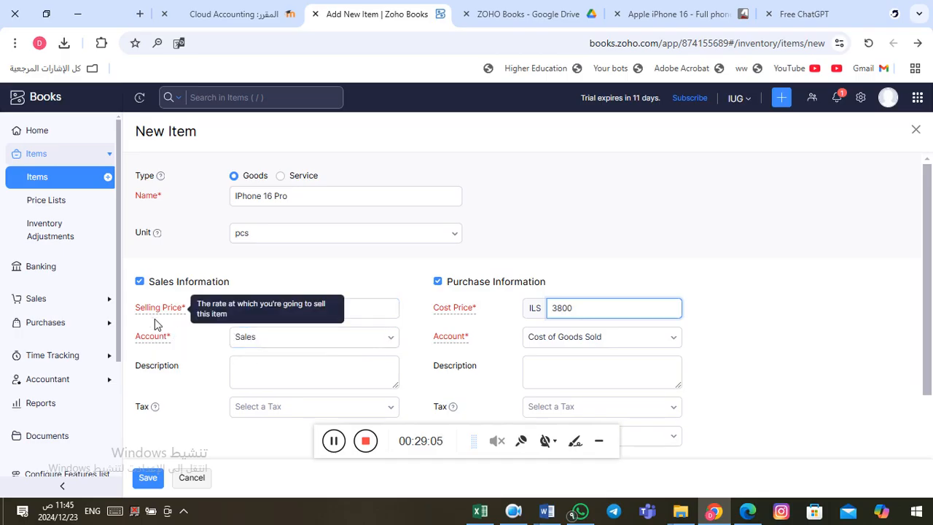
Step: Check the sales and purchase account lists, keeping the default Sales account unchanged
{"action": "left_click", "coordinate": [398, 342]}
{"action": "left_click", "coordinate": [399, 342]}
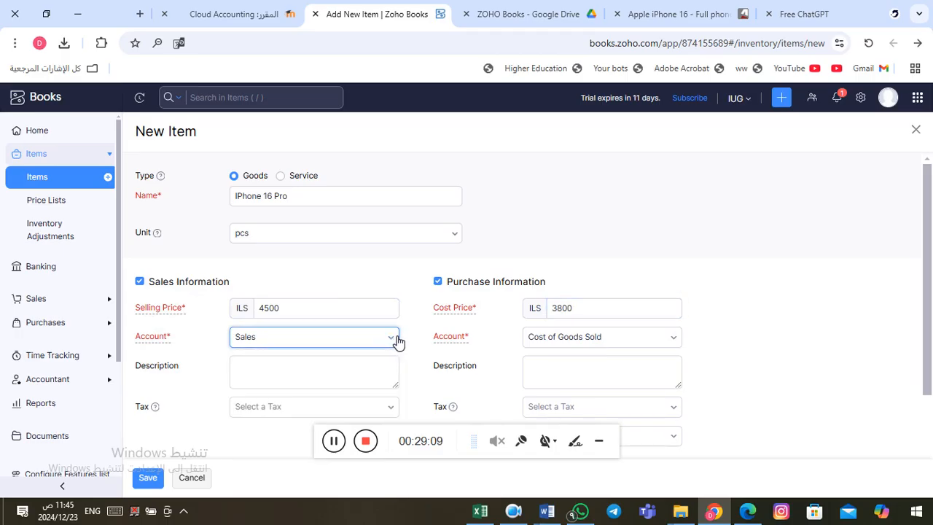
{"action": "left_click", "coordinate": [299, 314]}
{"action": "left_click", "coordinate": [396, 347]}
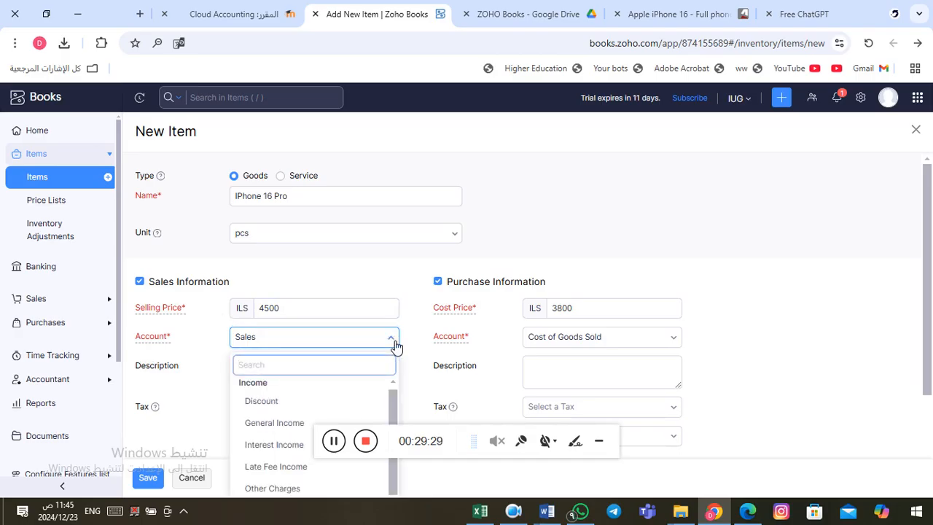
{"action": "left_click_drag", "start_coordinate": [930, 212], "coordinate": [932, 279]}
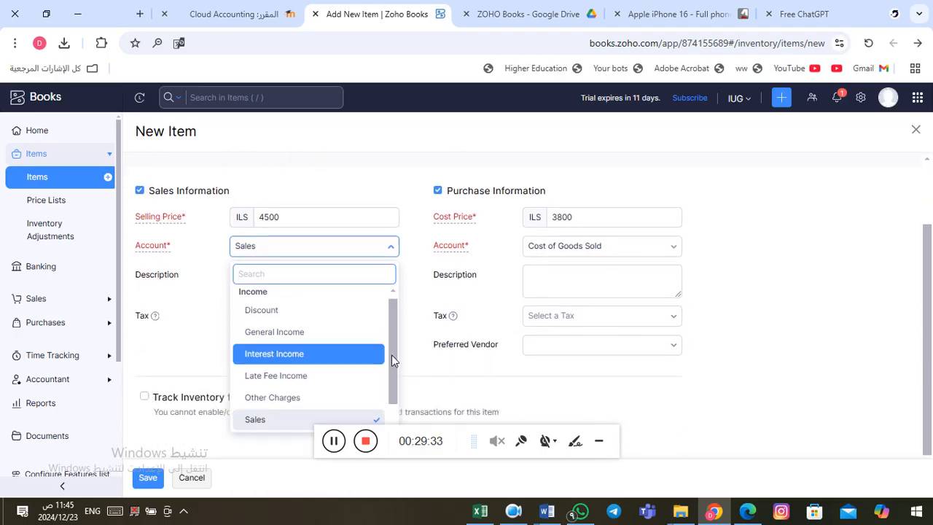
{"action": "mouse_move", "coordinate": [392, 355]}
{"action": "left_mouse_down"}
{"action": "mouse_move", "coordinate": [396, 380]}
{"action": "mouse_move", "coordinate": [391, 355]}
{"action": "left_mouse_up"}
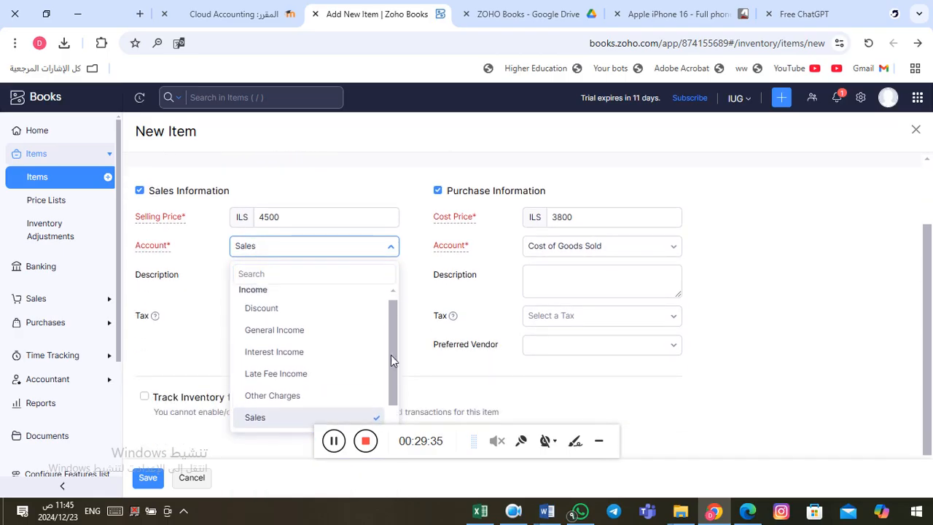
{"action": "left_click", "coordinate": [392, 249]}
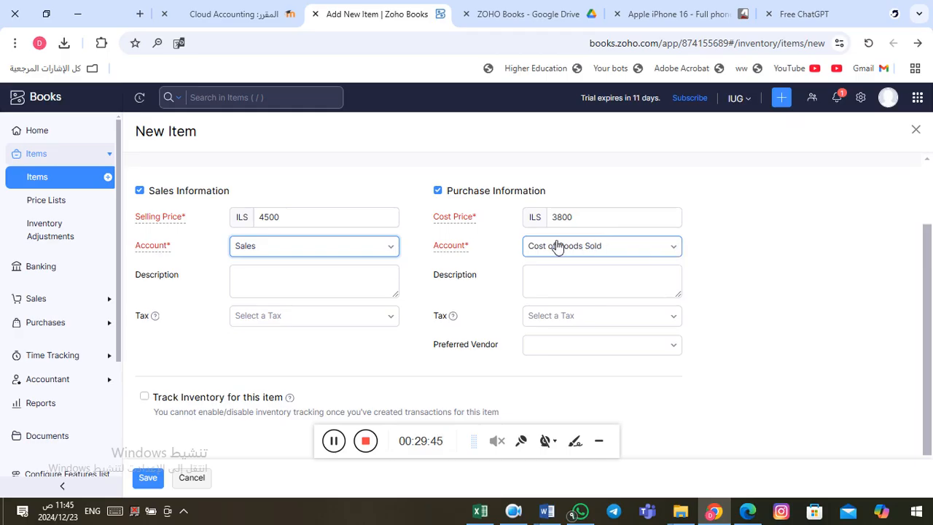
{"action": "left_click", "coordinate": [675, 246]}
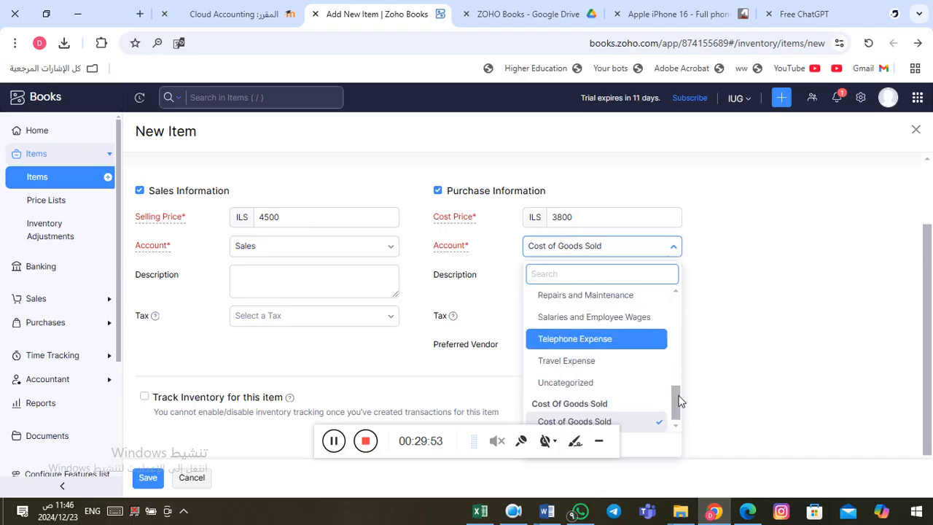
{"action": "left_click_drag", "start_coordinate": [677, 408], "coordinate": [685, 321]}
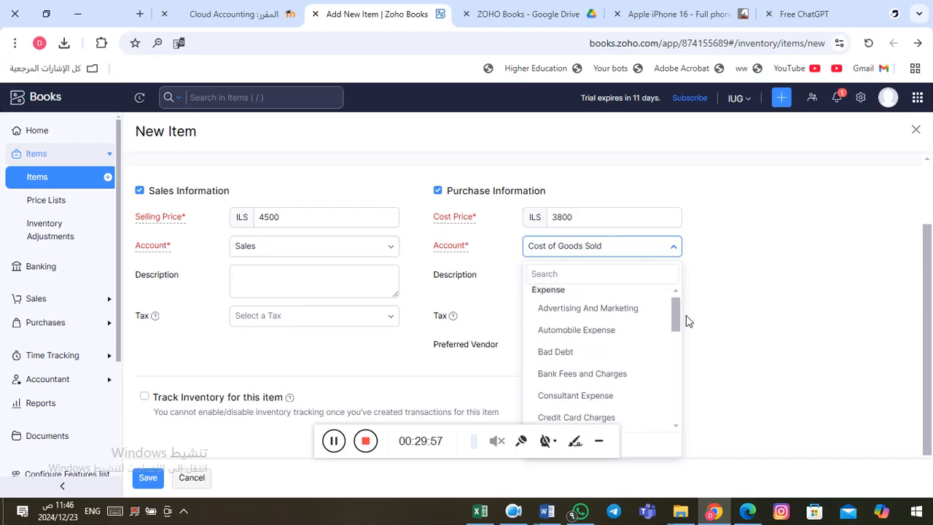
{"action": "left_click", "coordinate": [678, 249]}
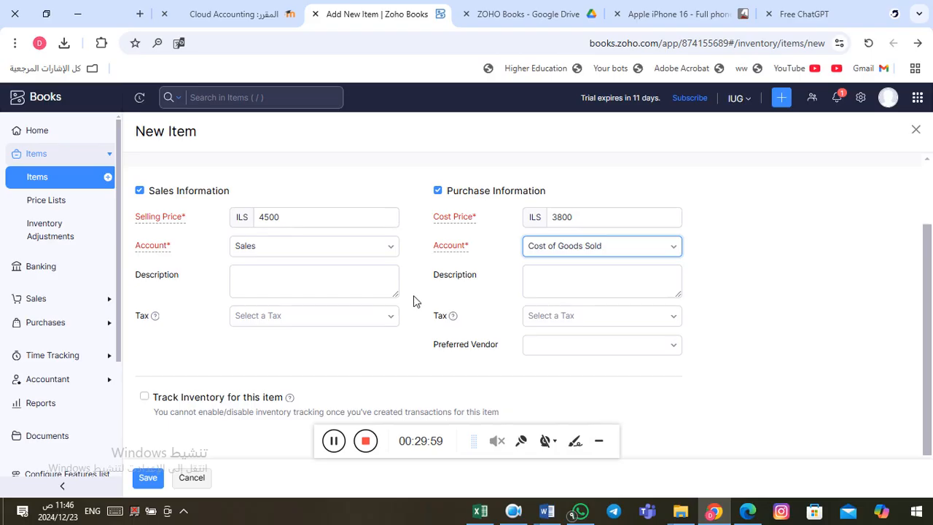
{"action": "left_click", "coordinate": [305, 282]}
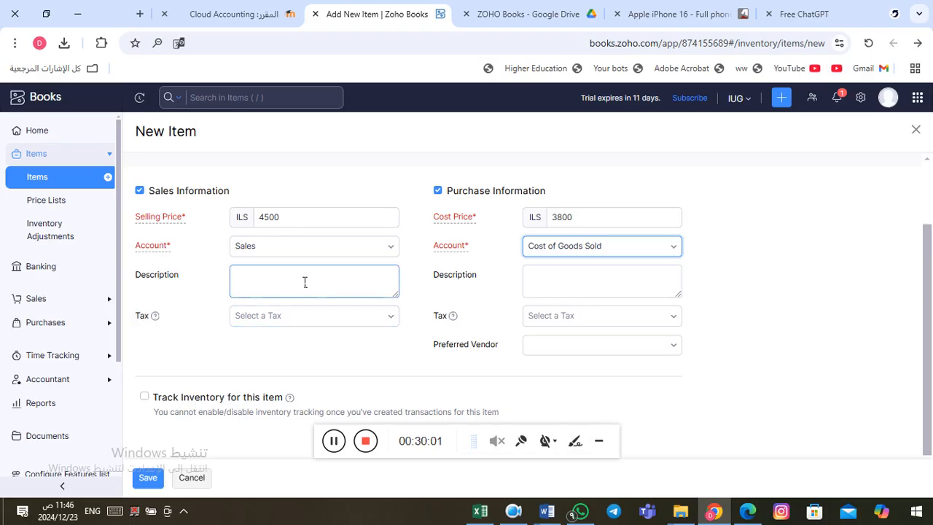
{"action": "left_click", "coordinate": [581, 278]}
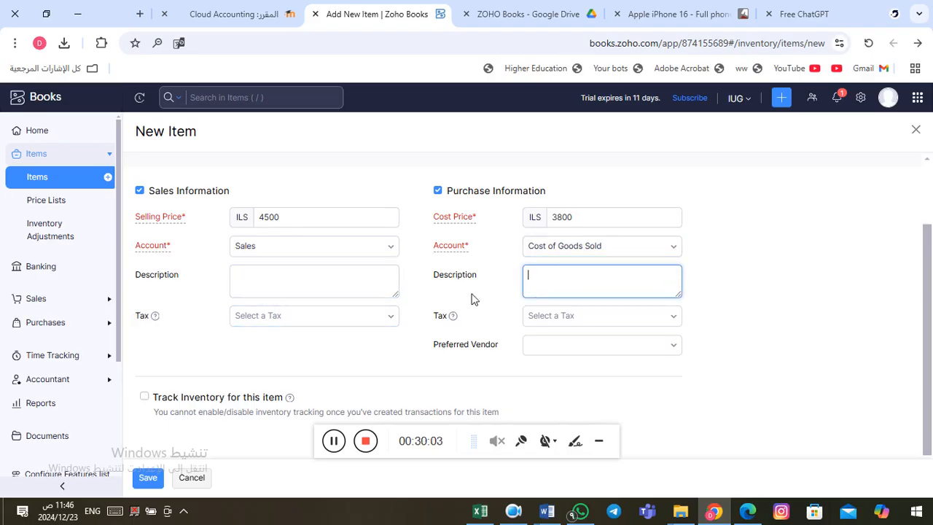
Step: Apply VAT Tax [16%] to both selling and cost prices, leaving Preferred Vendor empty
{"action": "left_click", "coordinate": [395, 321]}
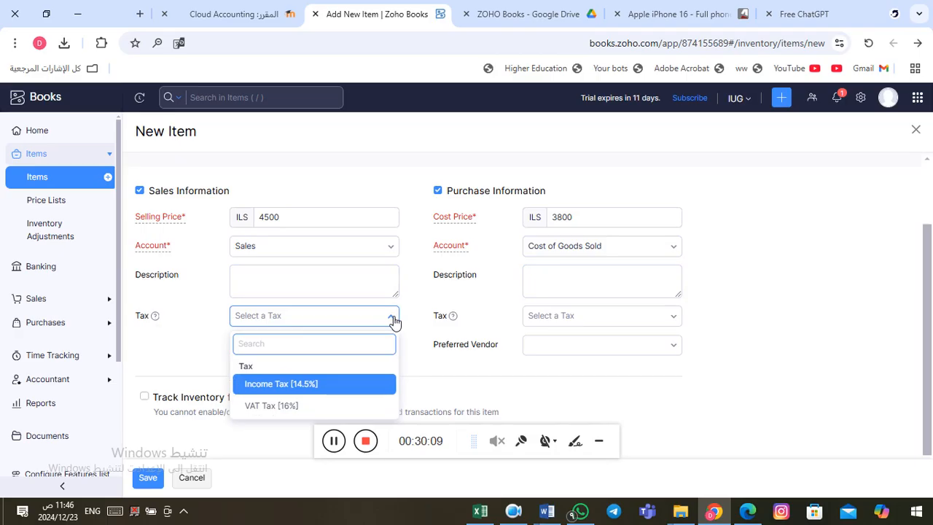
{"action": "left_click", "coordinate": [289, 407]}
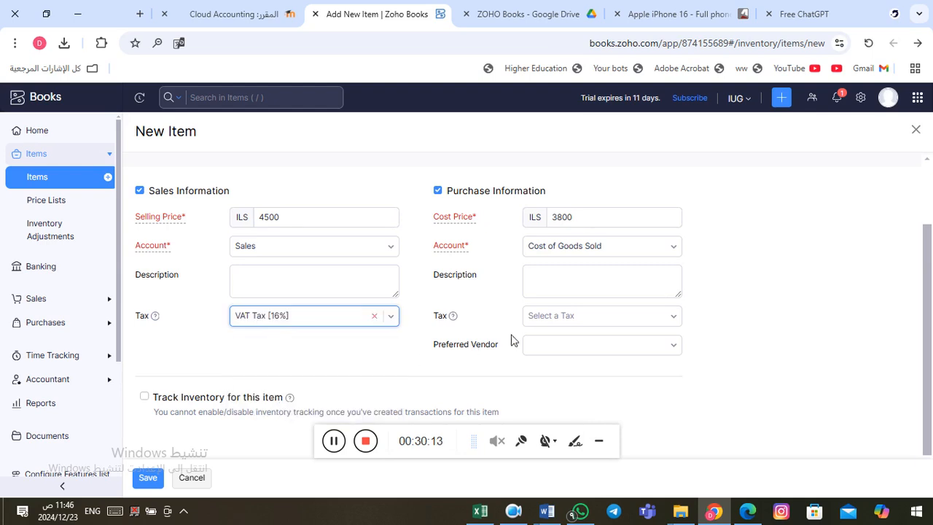
{"action": "left_click", "coordinate": [589, 319]}
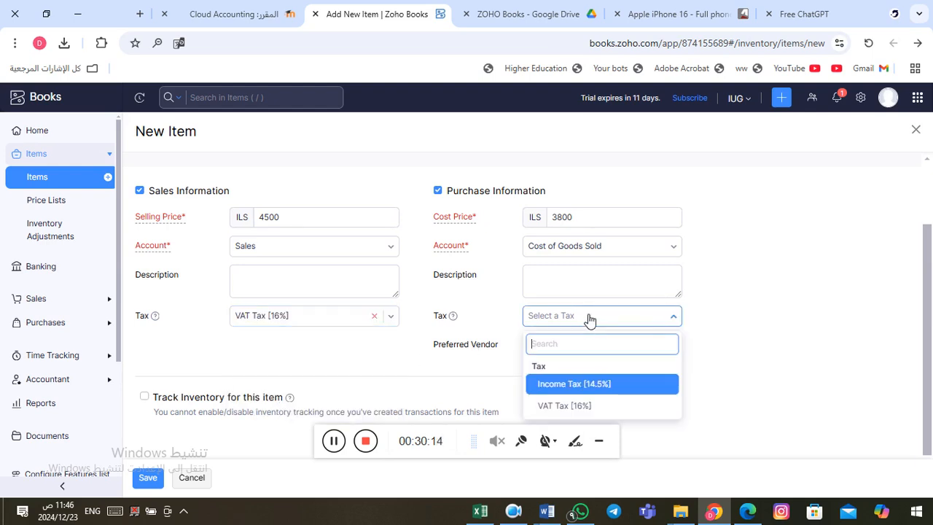
{"action": "left_click", "coordinate": [599, 407]}
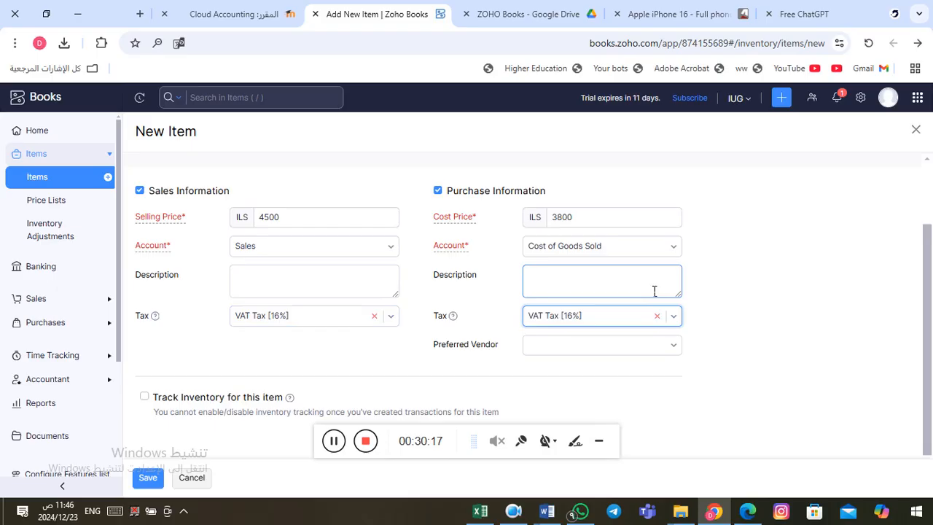
{"action": "left_click", "coordinate": [678, 349]}
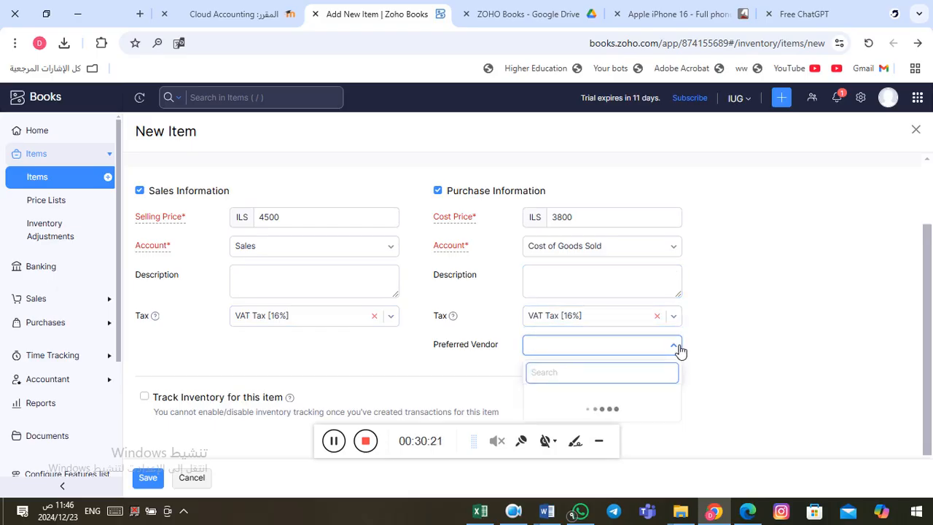
{"action": "left_click", "coordinate": [679, 349]}
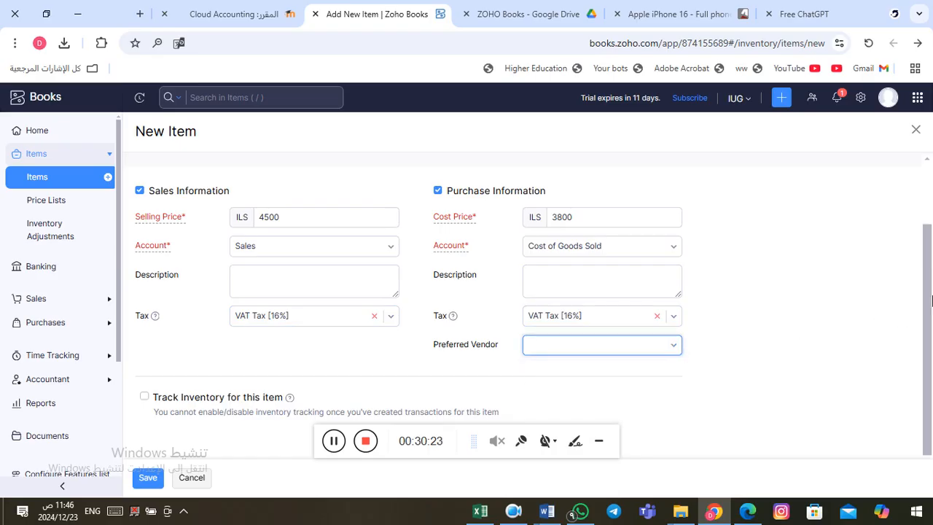
{"action": "left_click_drag", "start_coordinate": [928, 300], "coordinate": [932, 358]}
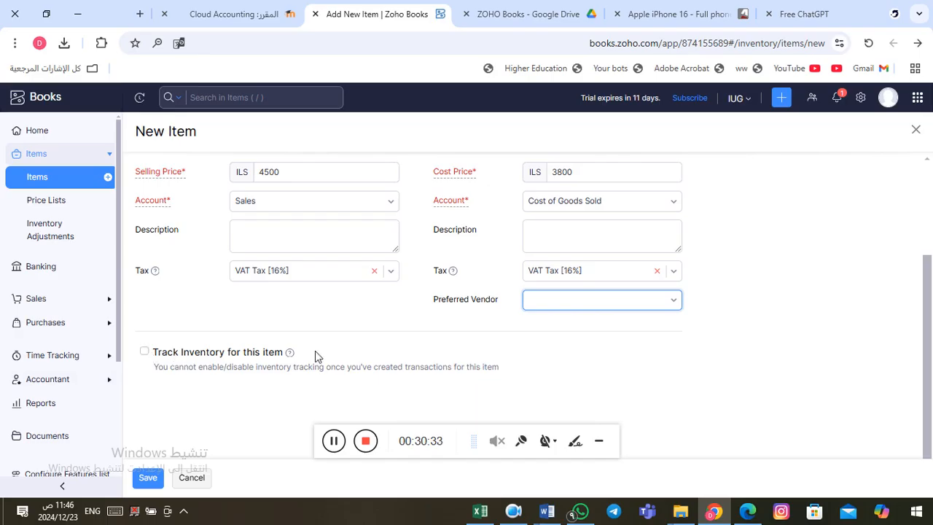
Step: Enable Track Inventory for this item and scroll down to the inventory fields
{"action": "left_click", "coordinate": [145, 352]}
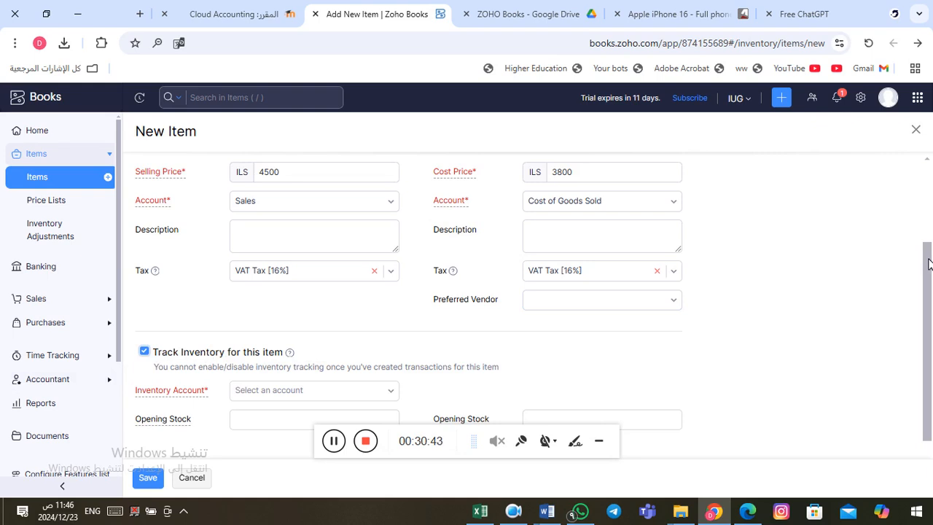
{"action": "left_click_drag", "start_coordinate": [929, 266], "coordinate": [928, 293]}
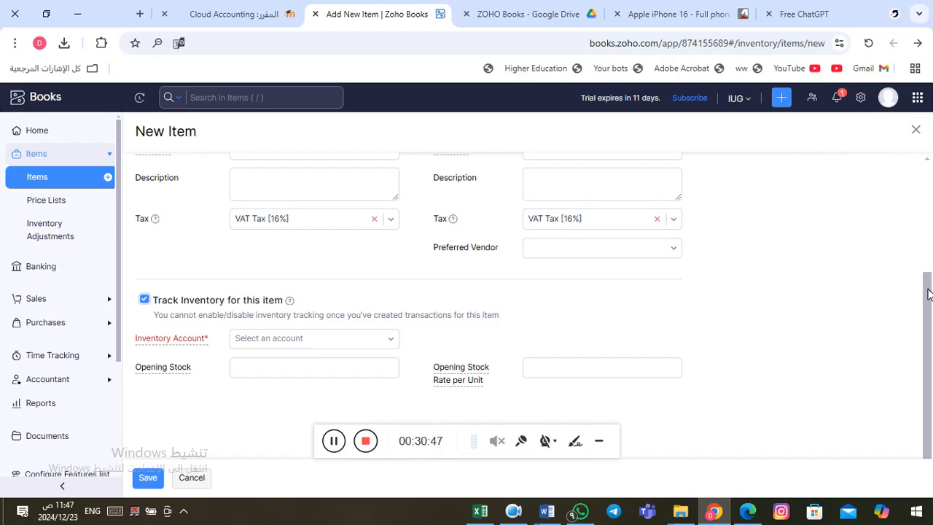
{"action": "left_click_drag", "start_coordinate": [929, 294], "coordinate": [928, 304]}
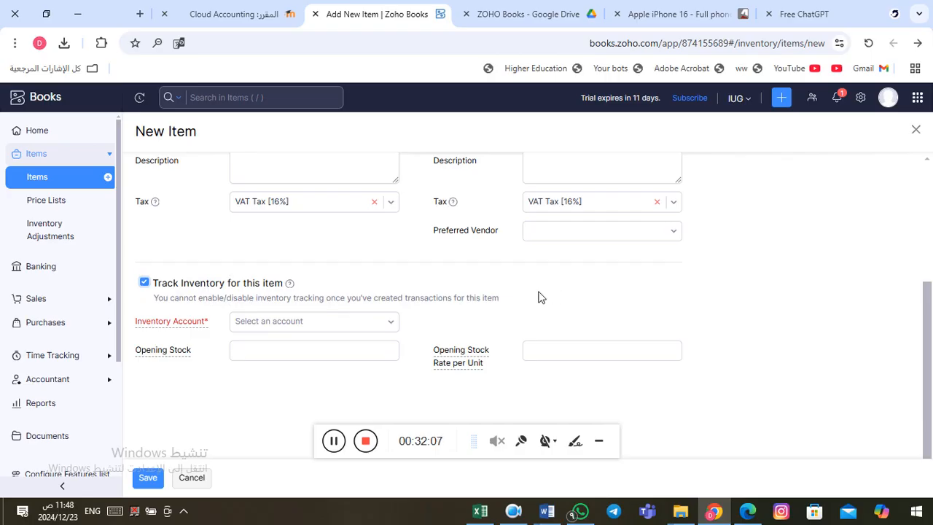
Step: Set the Inventory Account to Inventory Asset
{"action": "mouse_move", "coordinate": [210, 328]}
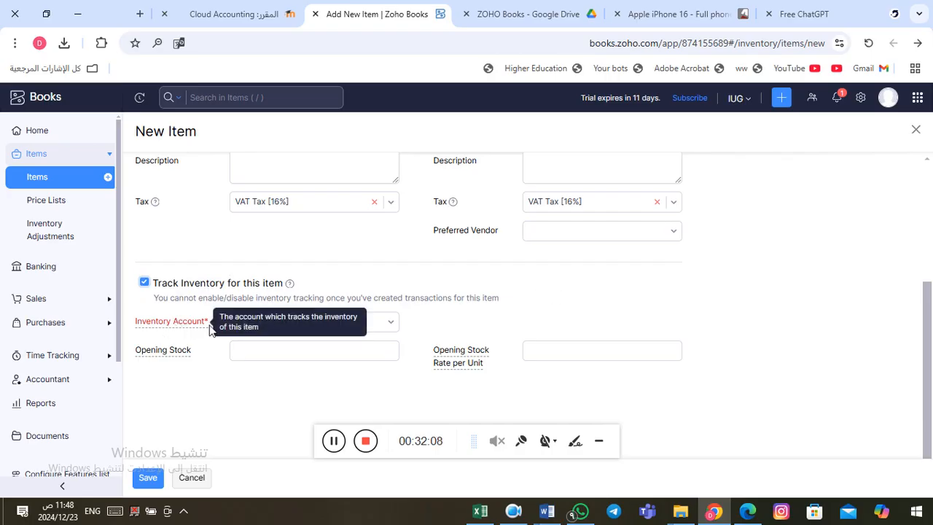
{"action": "left_click", "coordinate": [391, 328]}
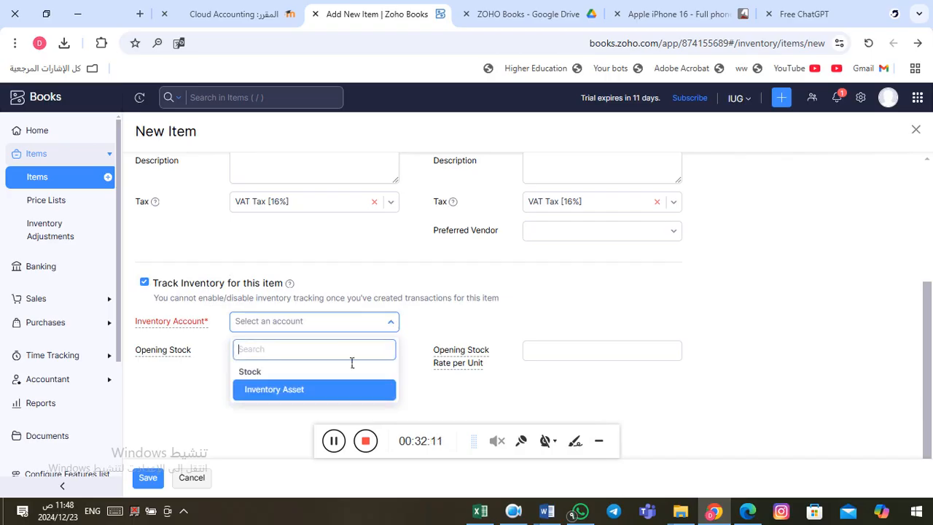
{"action": "left_click", "coordinate": [325, 397]}
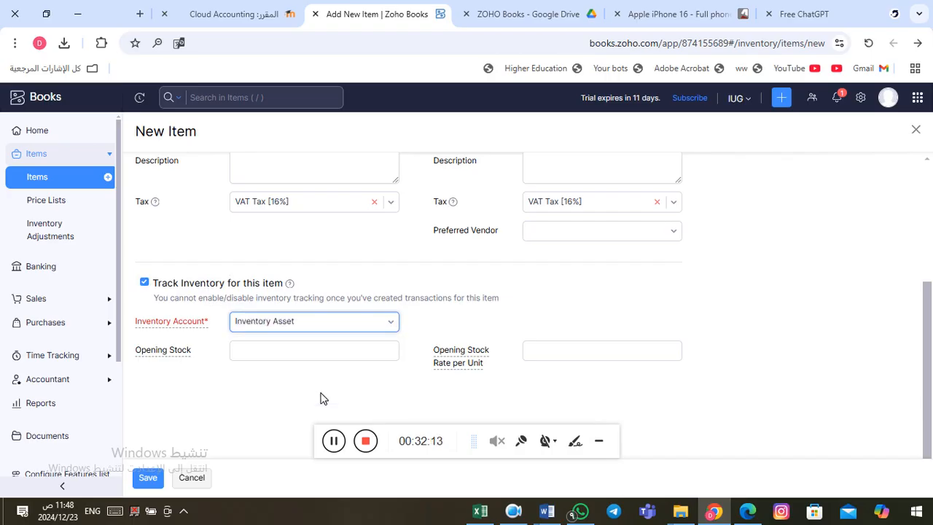
Step: Enter an opening stock of 10, then erase it so Opening Stock stays blank
{"action": "left_click", "coordinate": [248, 354]}
{"action": "left_click", "coordinate": [254, 358]}
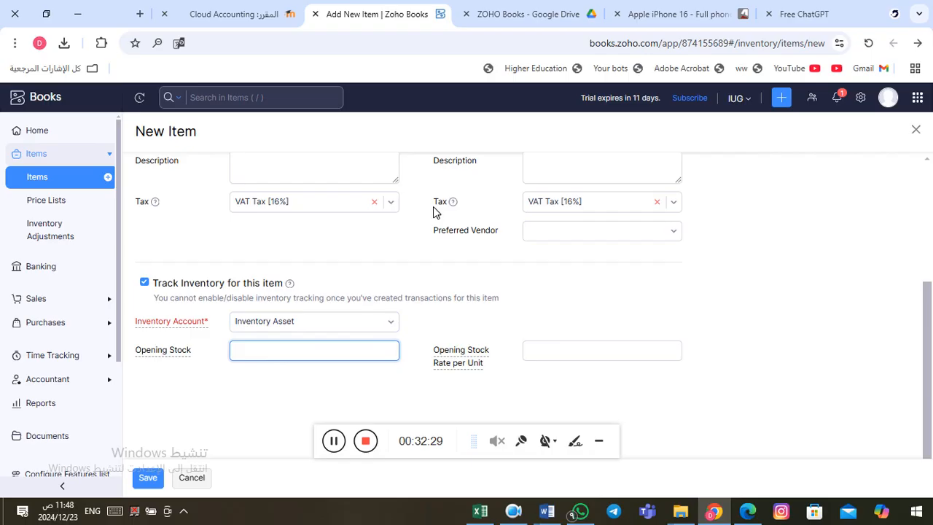
{"action": "type", "text": "10"}
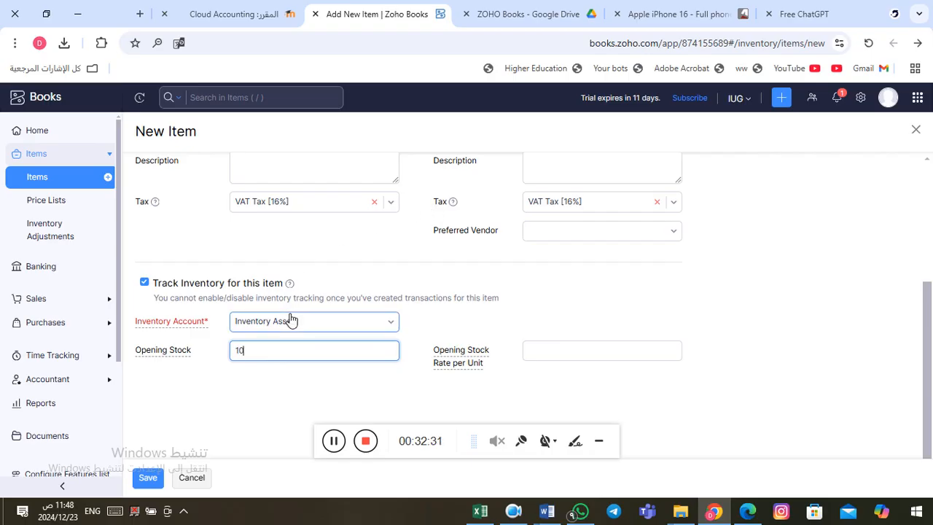
{"action": "left_click", "coordinate": [576, 358]}
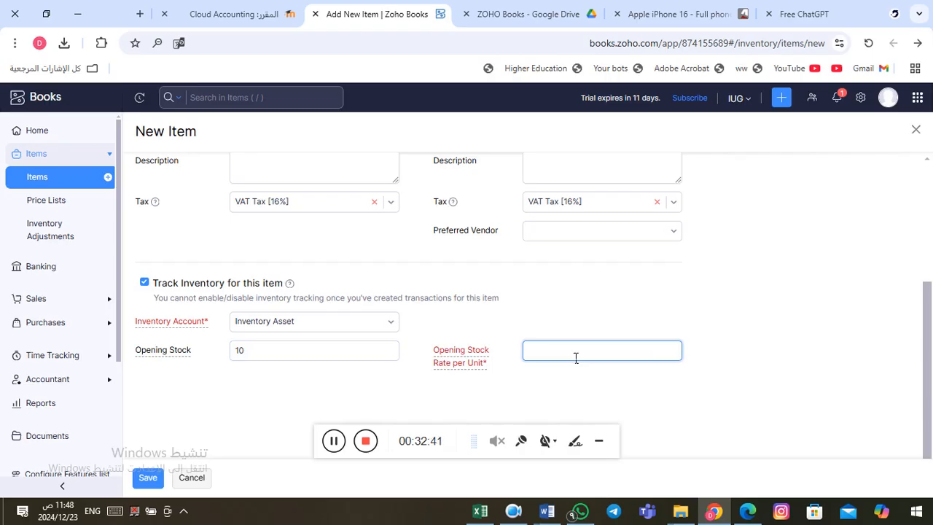
{"action": "left_click", "coordinate": [273, 351]}
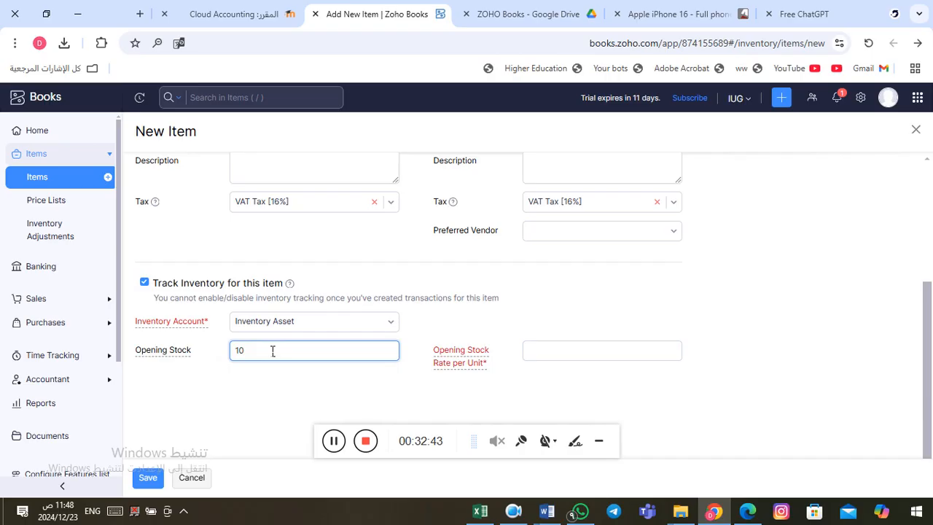
{"action": "key", "text": "BackSpace"}
{"action": "key", "text": "BackSpace"}
{"action": "left_click", "coordinate": [454, 316]}
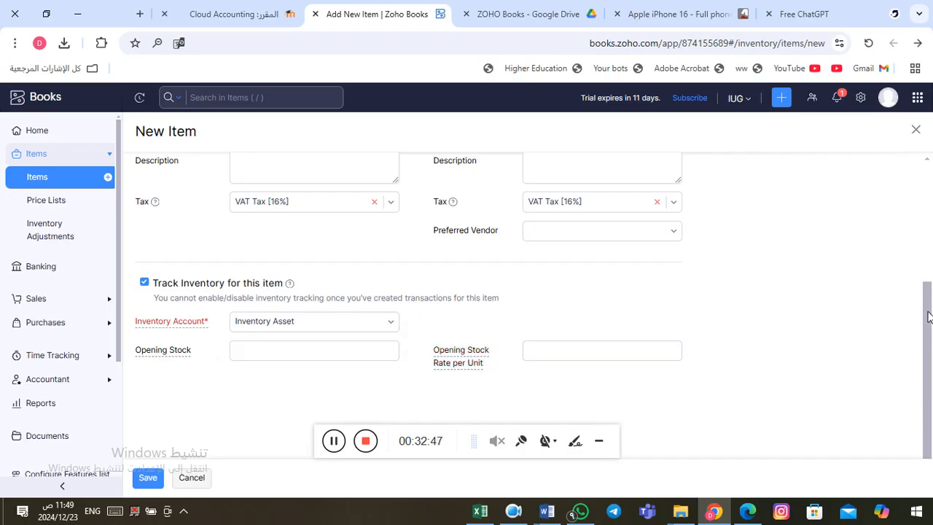
{"action": "scroll", "coordinate": [927, 316], "scroll_direction": "up", "scroll_amount": 2}
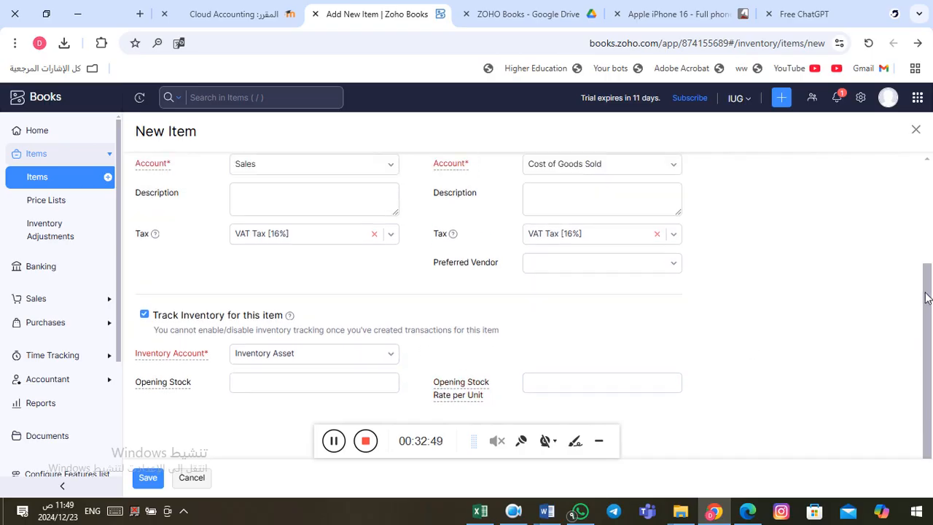
{"action": "scroll", "coordinate": [930, 222], "scroll_direction": "up", "scroll_amount": 3}
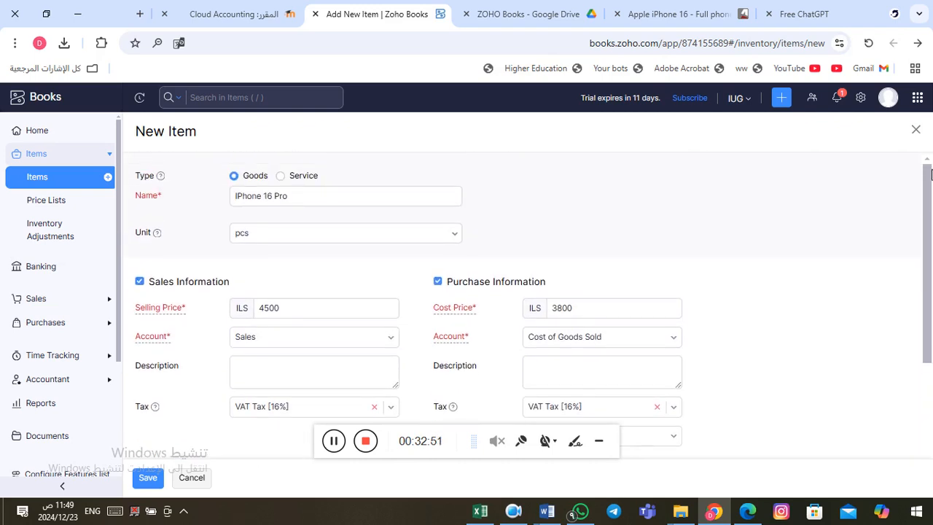
{"action": "scroll", "coordinate": [930, 226], "scroll_direction": "down", "scroll_amount": 1}
{"action": "left_click_drag", "start_coordinate": [931, 224], "coordinate": [931, 332]}
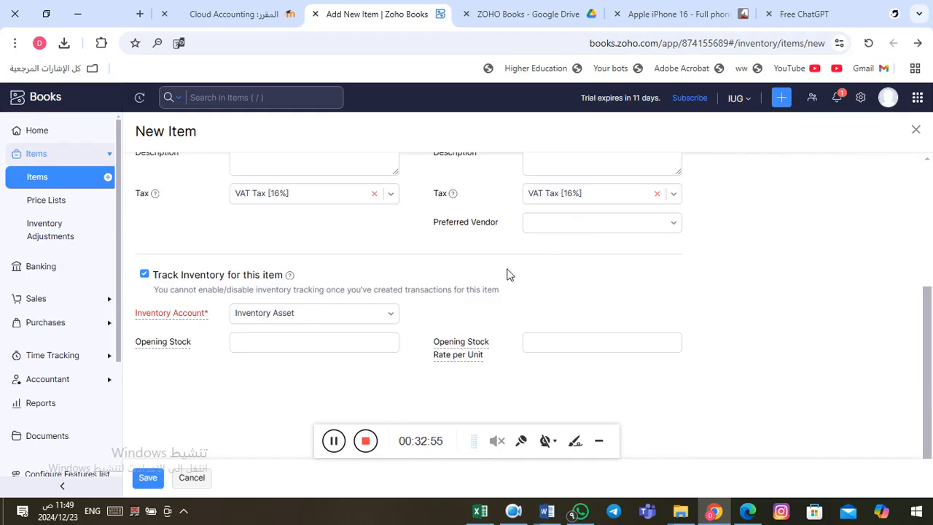
Step: Save the IPhone 16 Pro item, then browse its Transactions, History and Overview tabs
{"action": "left_click", "coordinate": [146, 480]}
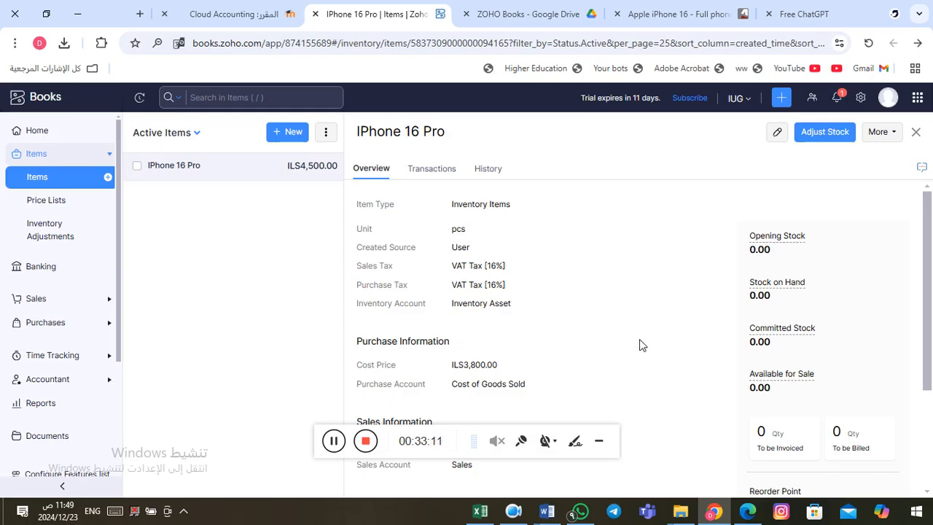
{"action": "left_click", "coordinate": [441, 177]}
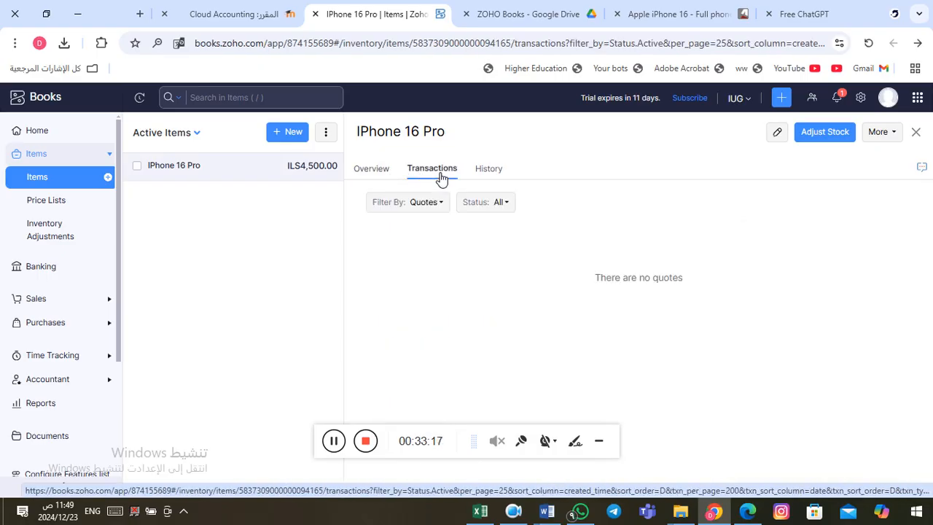
{"action": "left_click", "coordinate": [490, 177]}
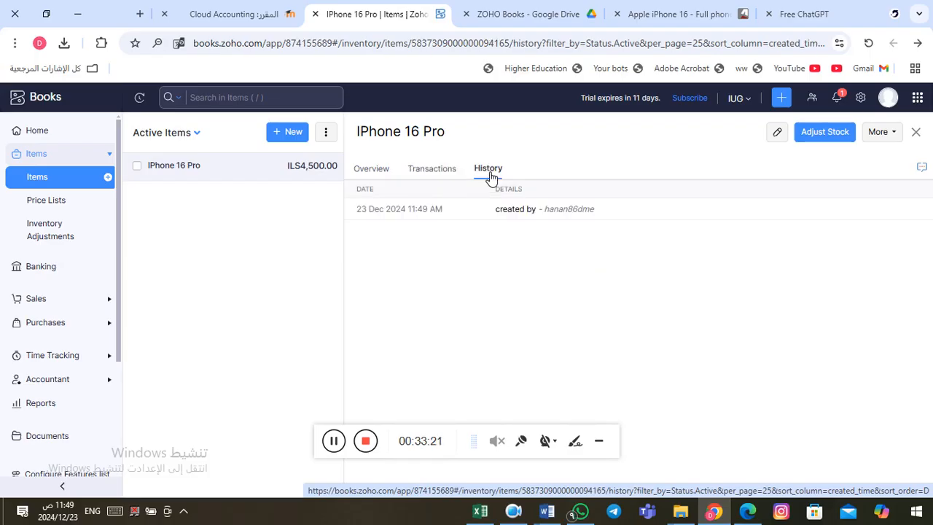
{"action": "left_click", "coordinate": [436, 172]}
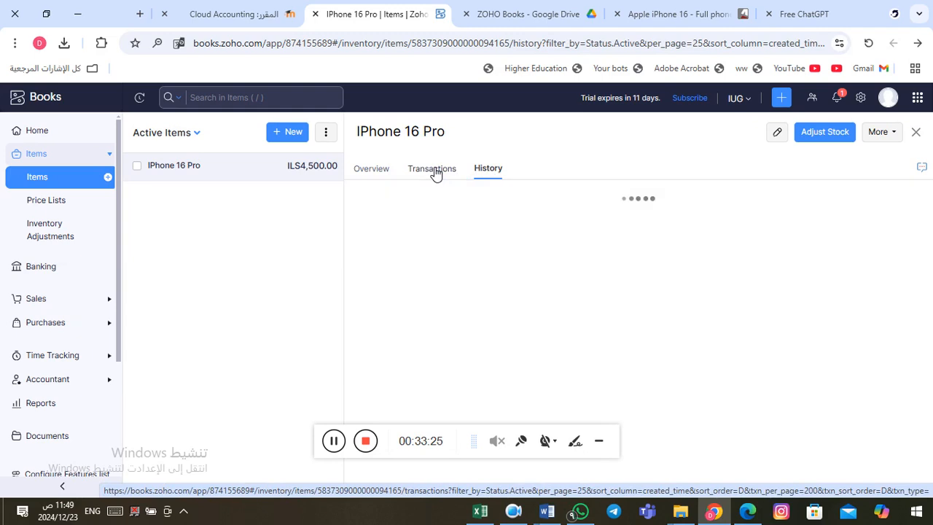
{"action": "left_click", "coordinate": [371, 170]}
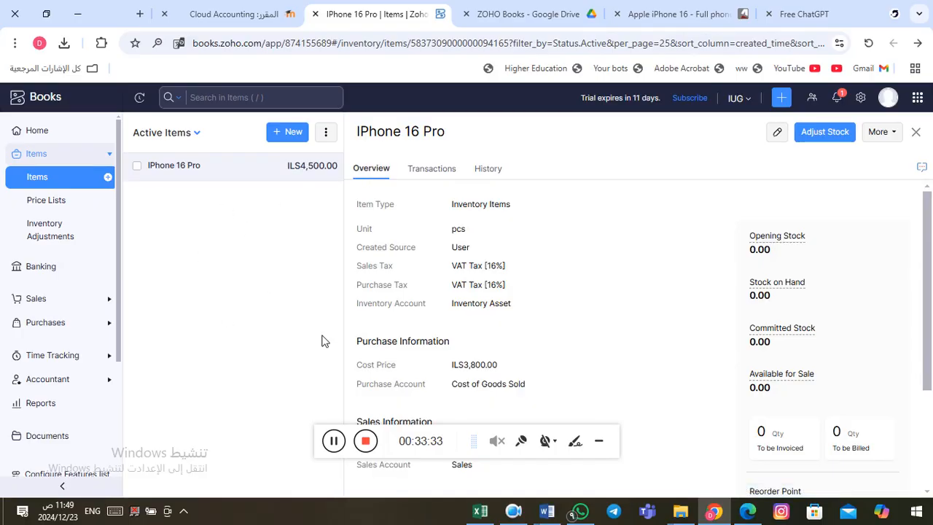
Step: Close the item detail pane to see IPhone 16 Pro in the Active Items list
{"action": "left_click", "coordinate": [334, 443]}
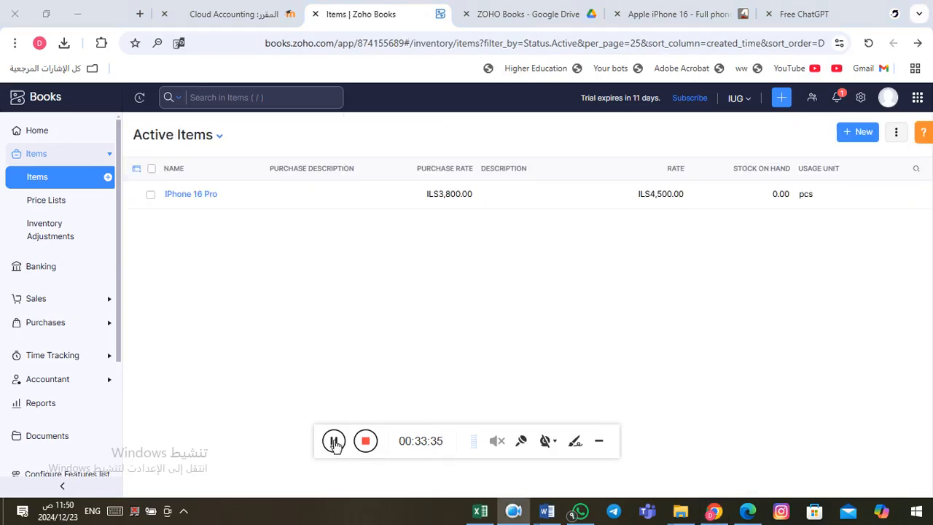